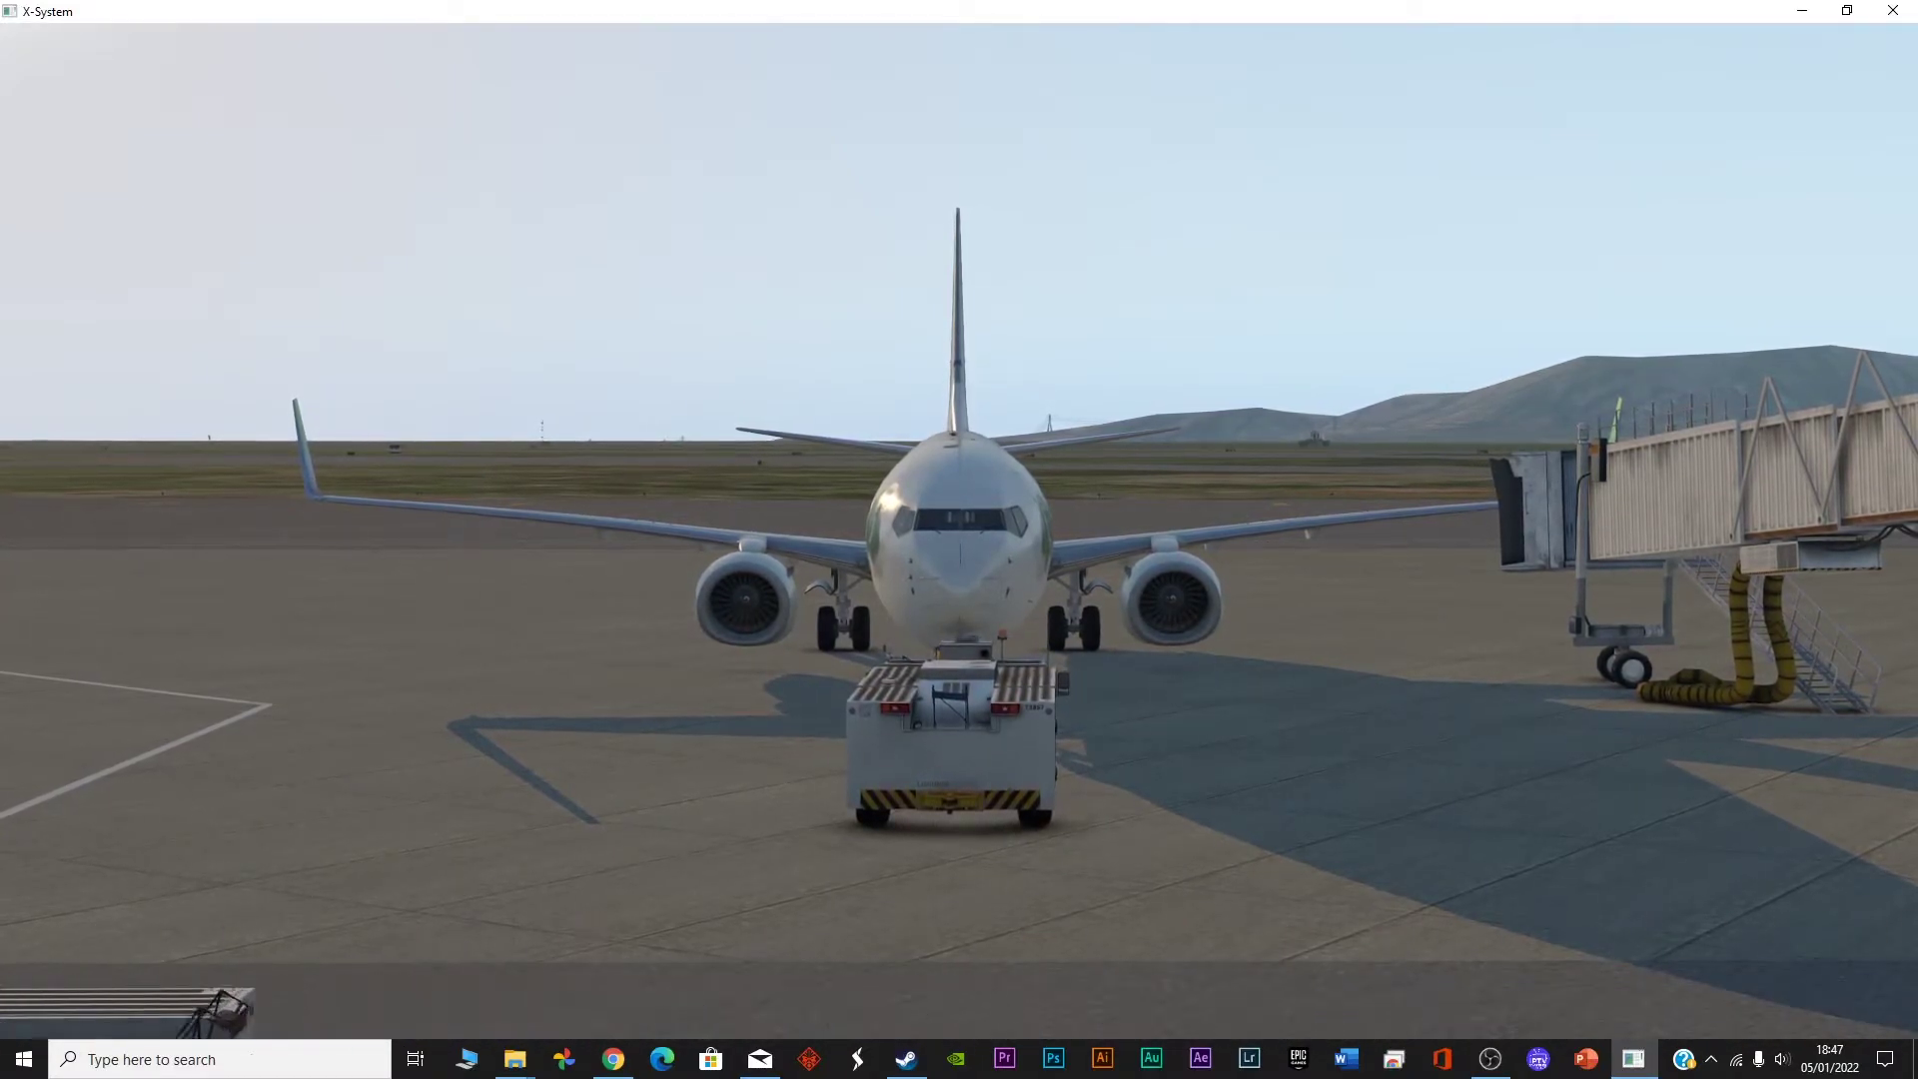
Step: Look around the 737 cockpit at the tablet, captain's side window and overhead panel
key("shift+9")
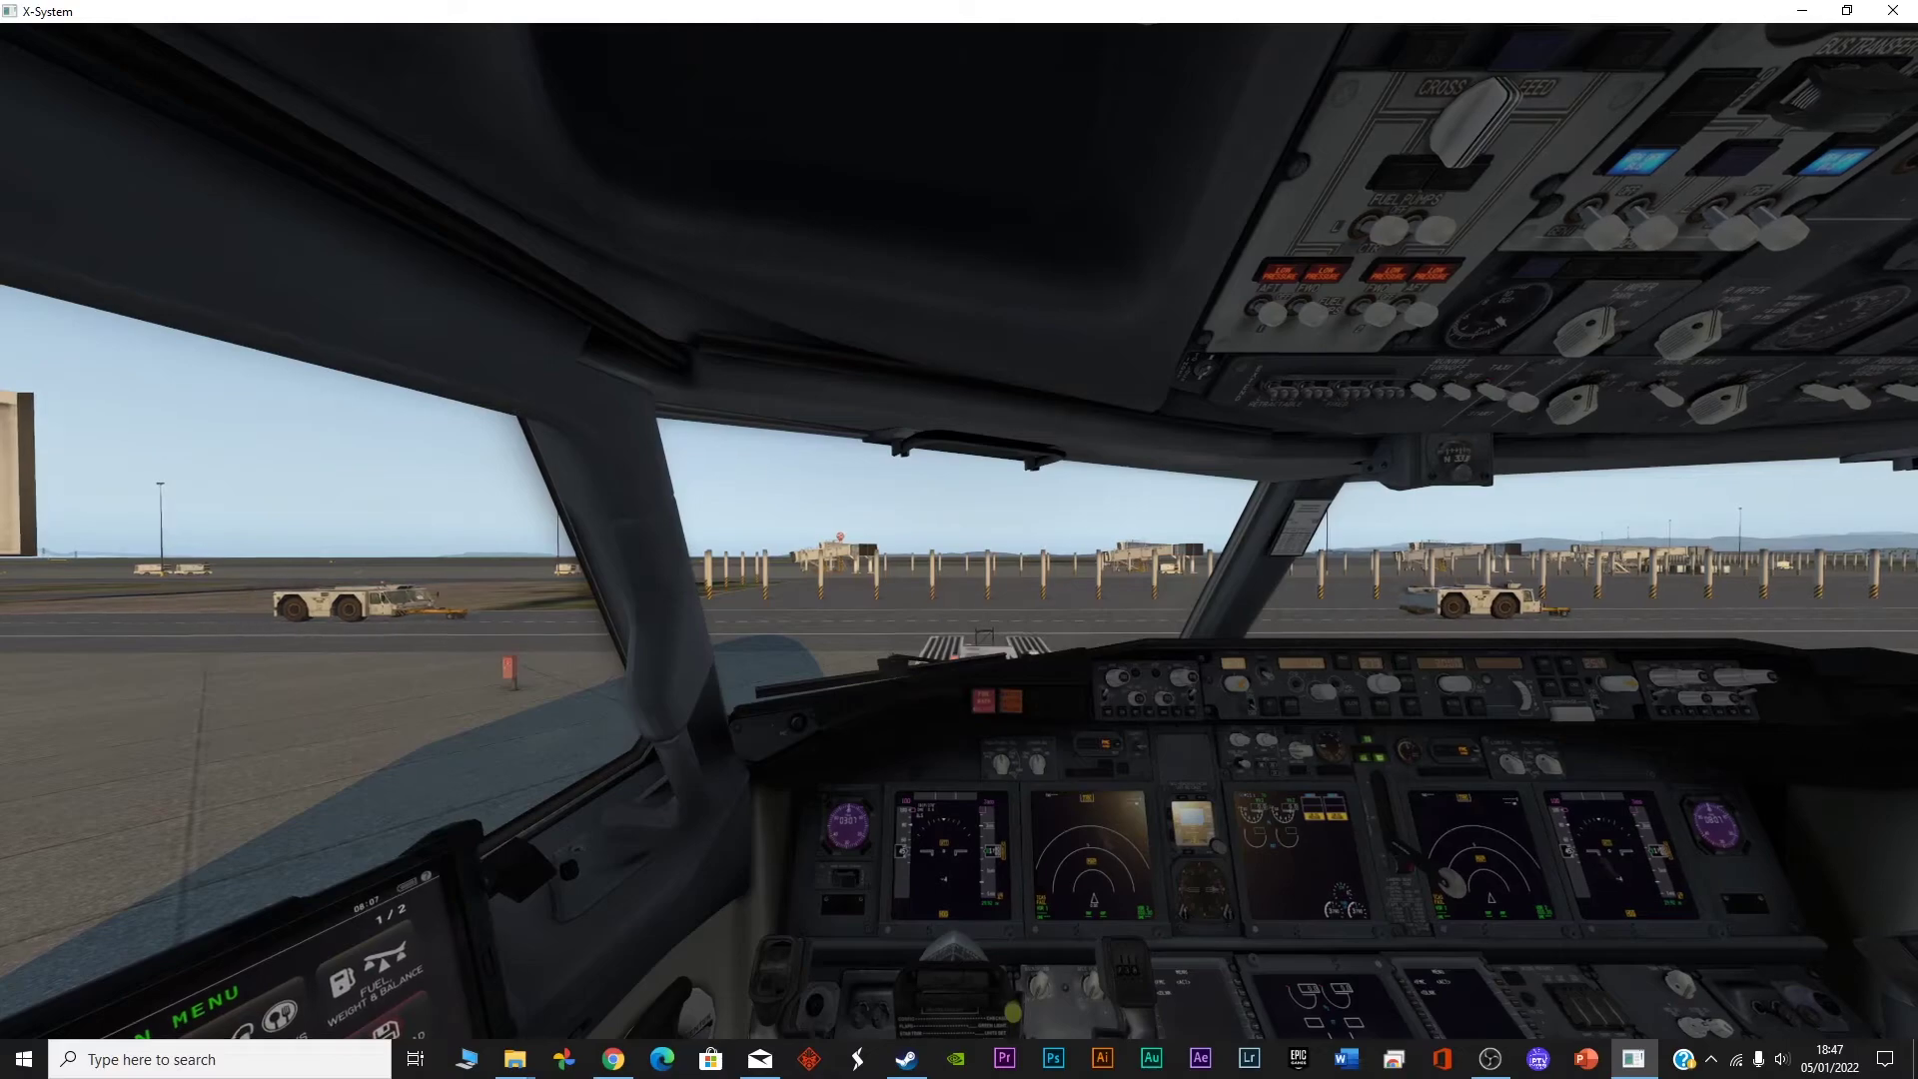
left_click_drag(998, 612, 679, 775)
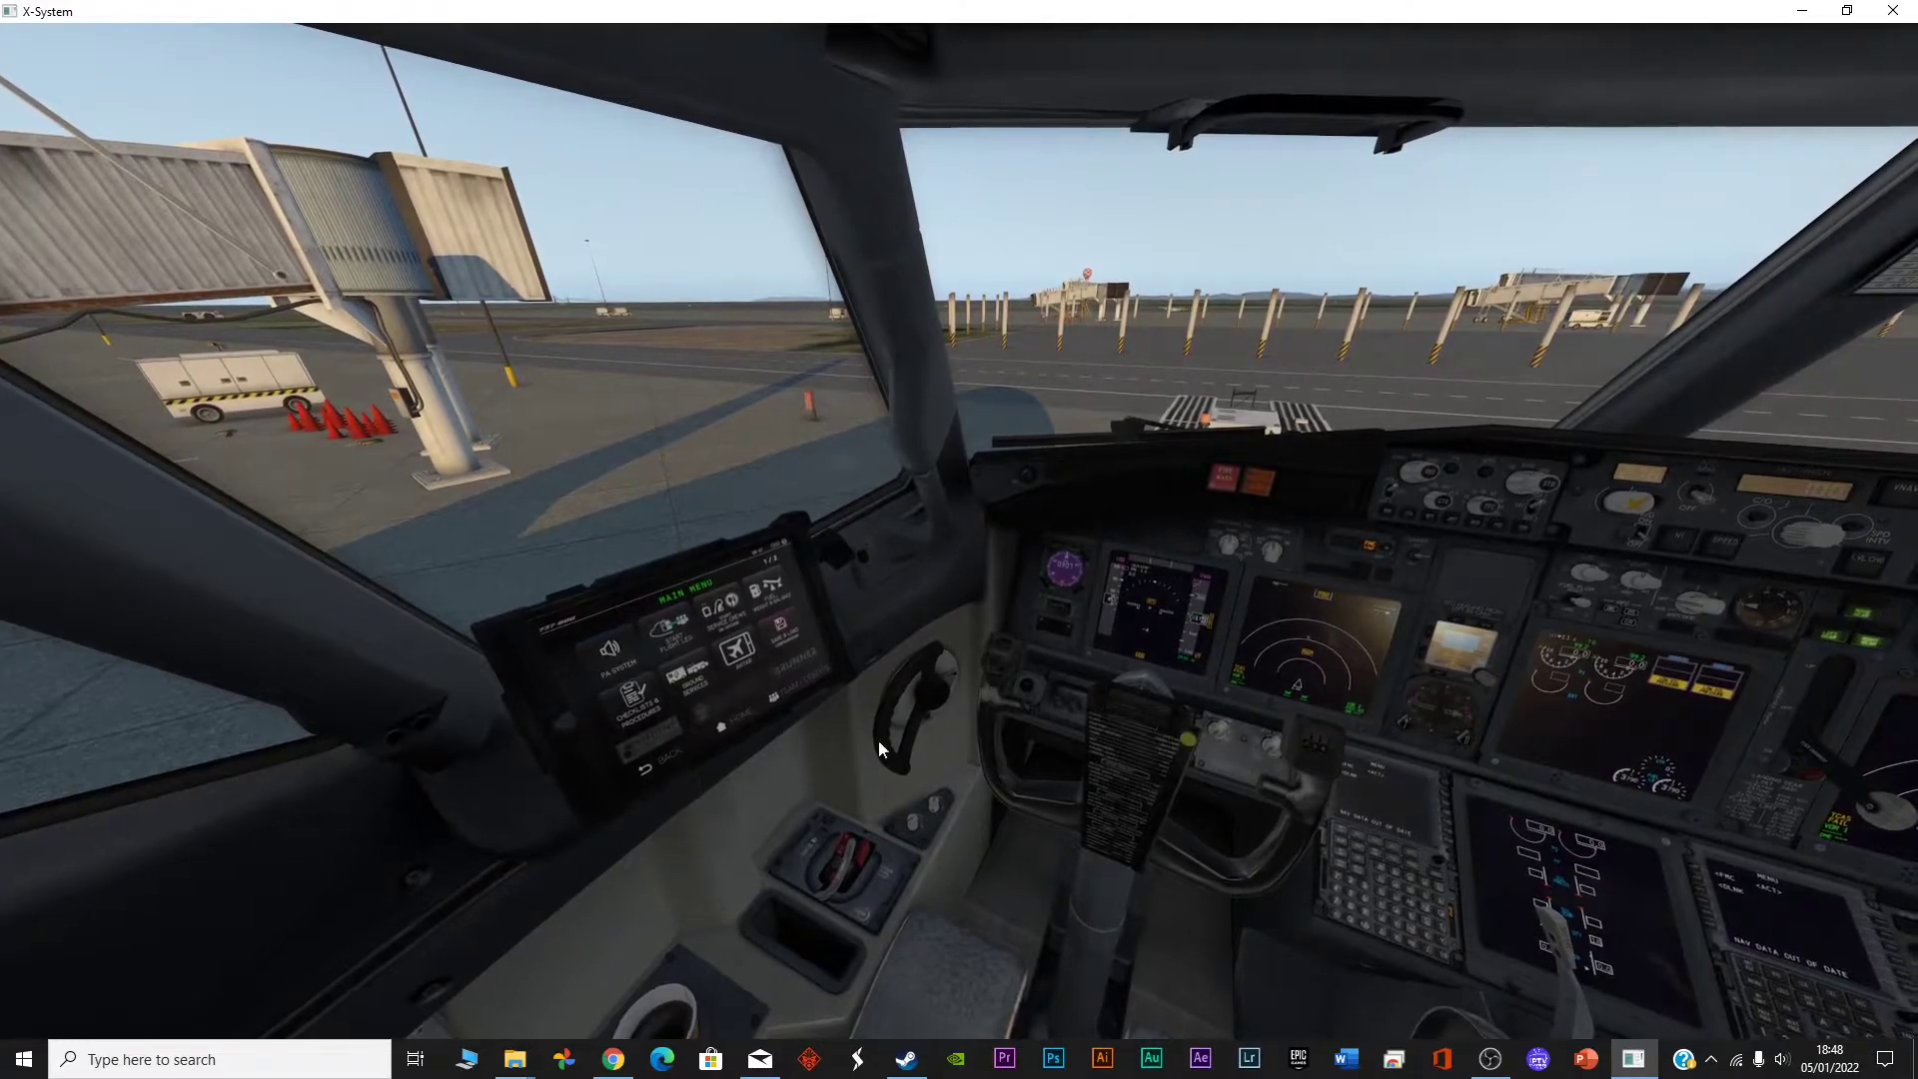
key("shift+9")
left_click_drag(899, 742, 697, 738)
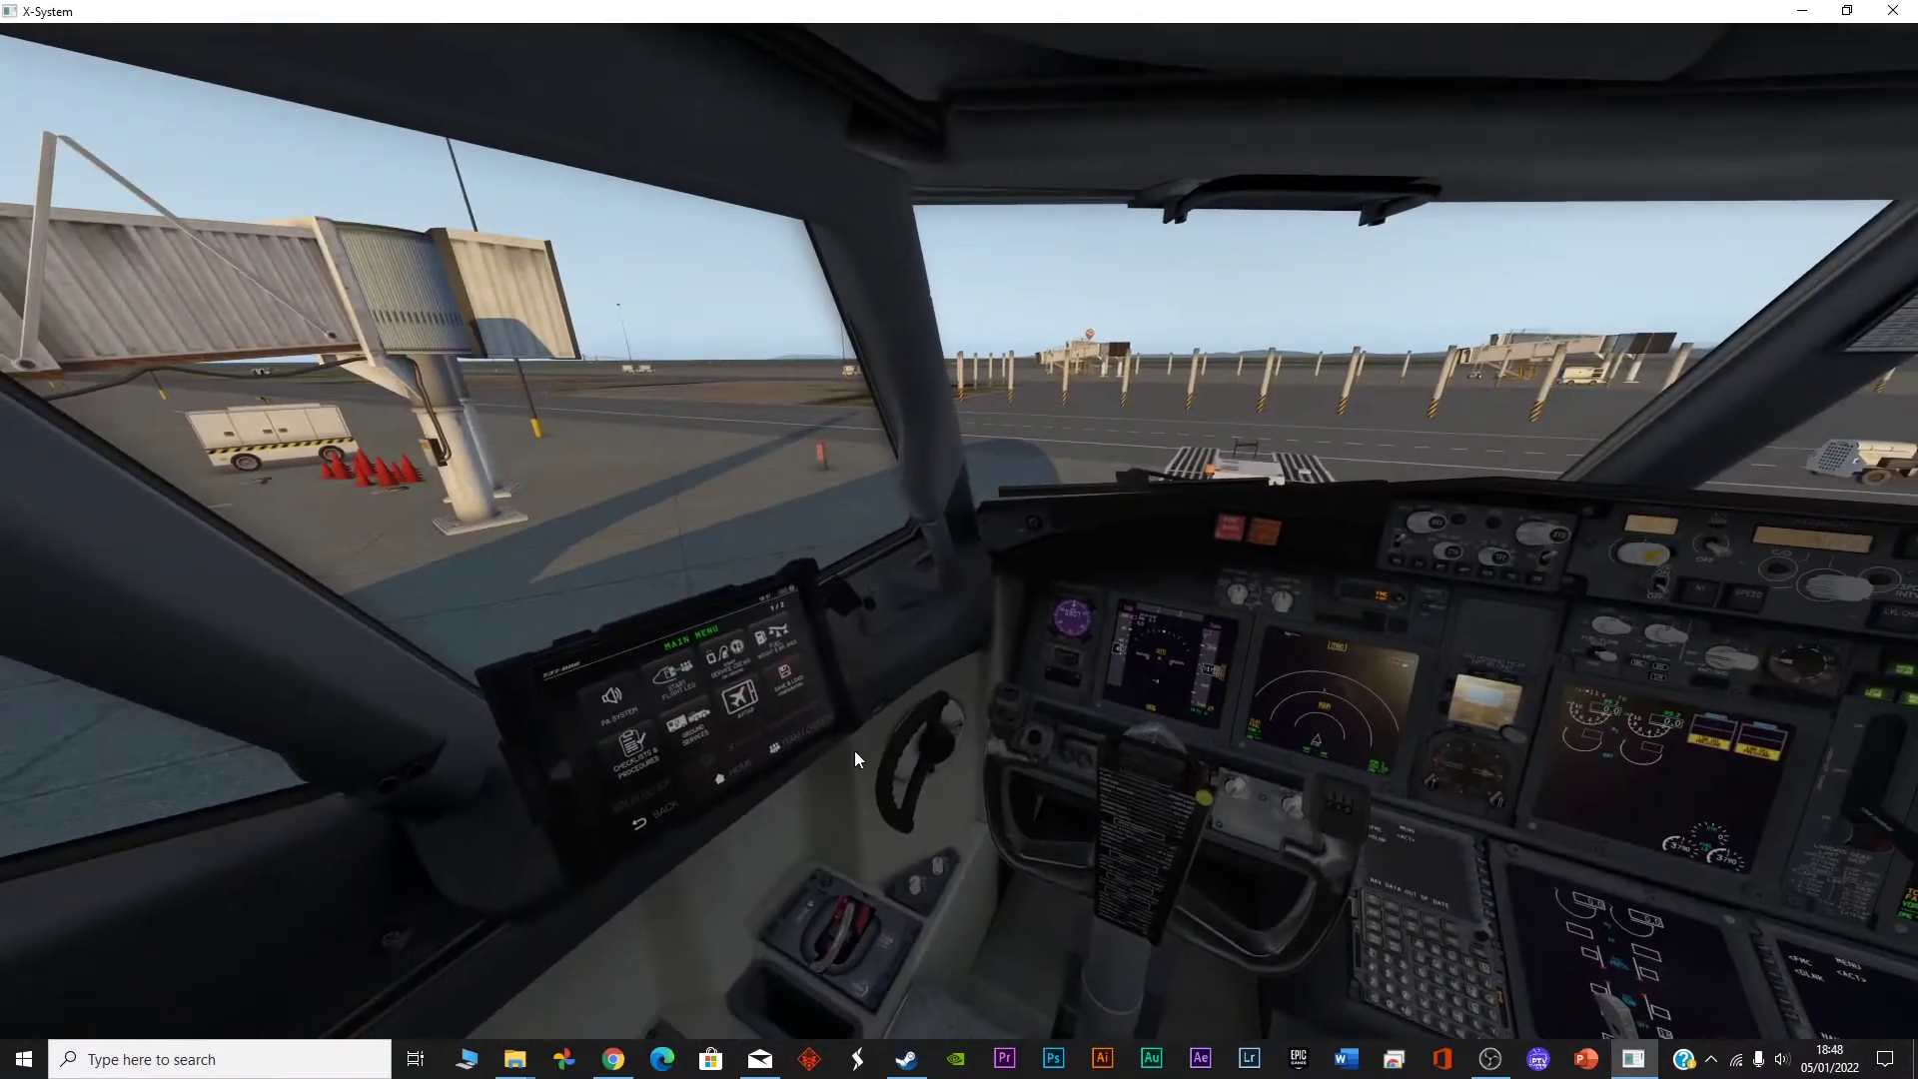
left_click_drag(862, 750, 1235, 866)
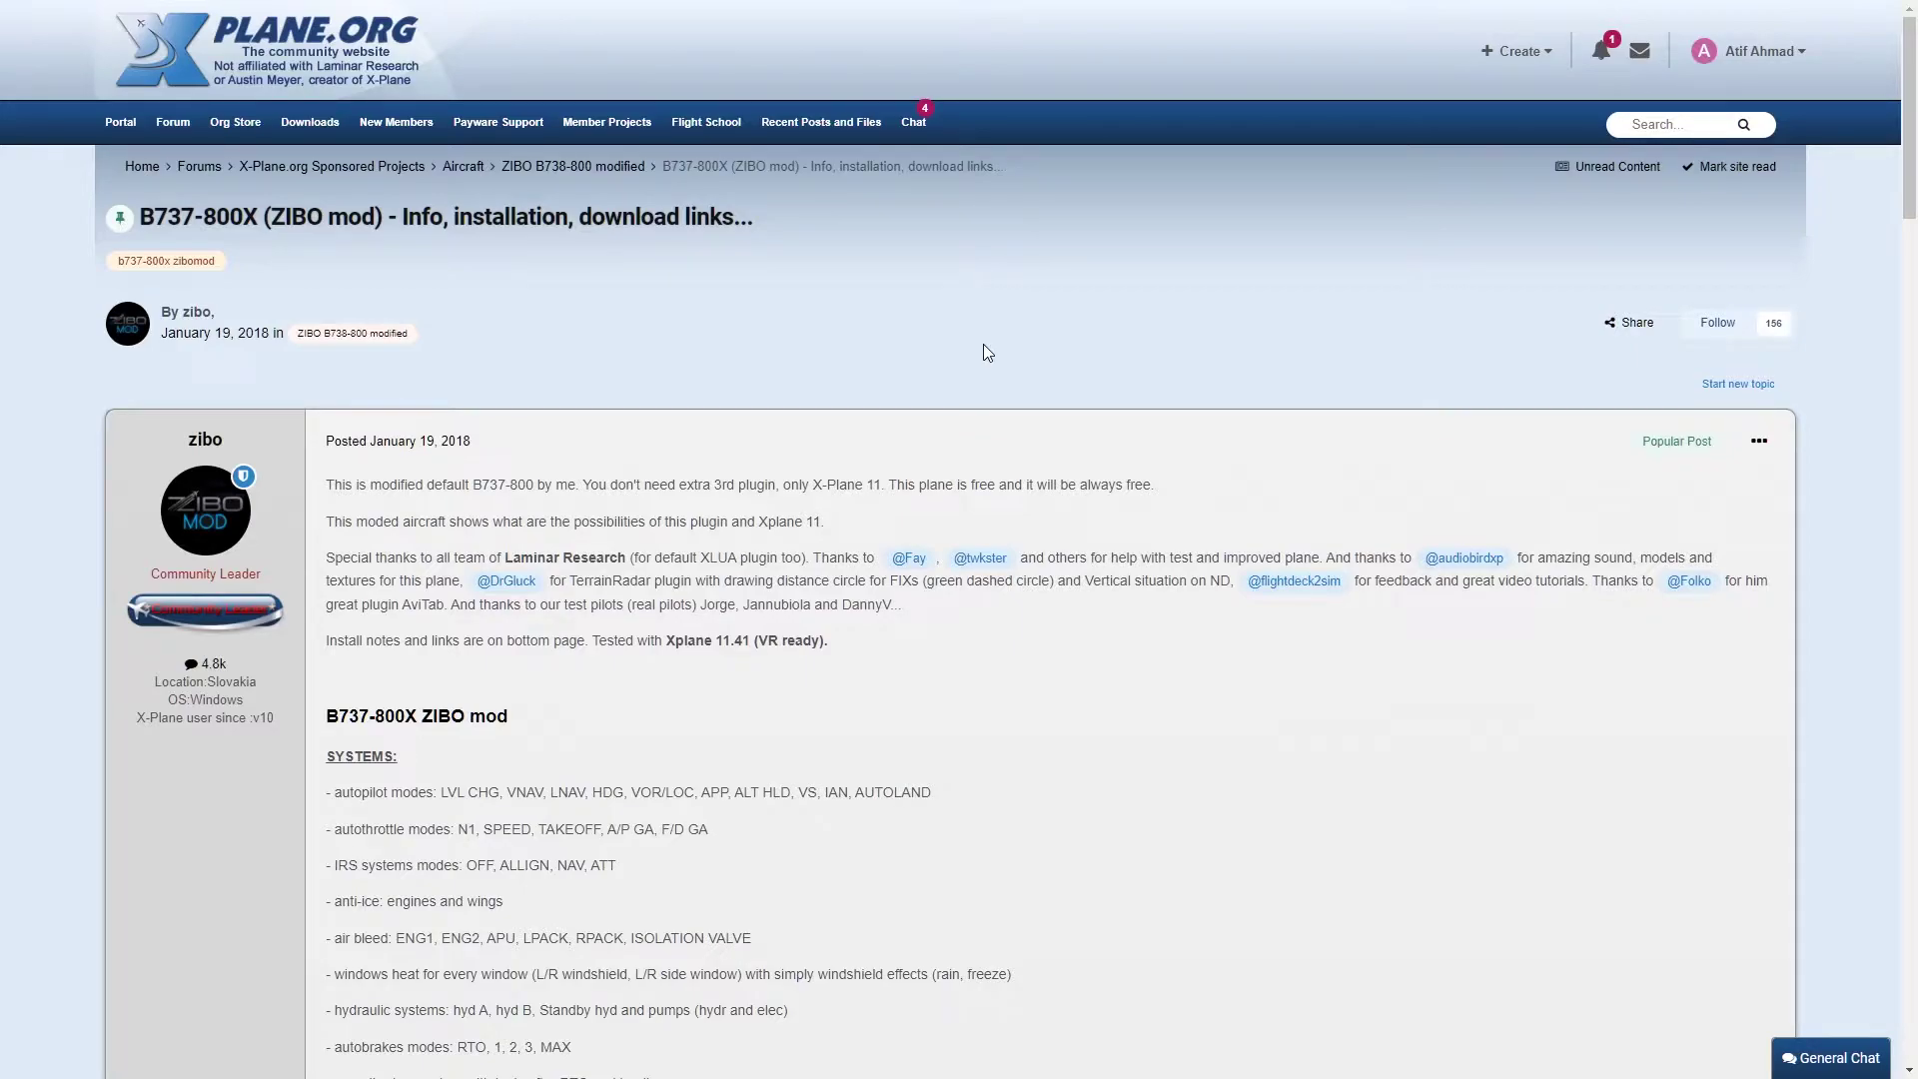
scroll(983, 343, "down", 1)
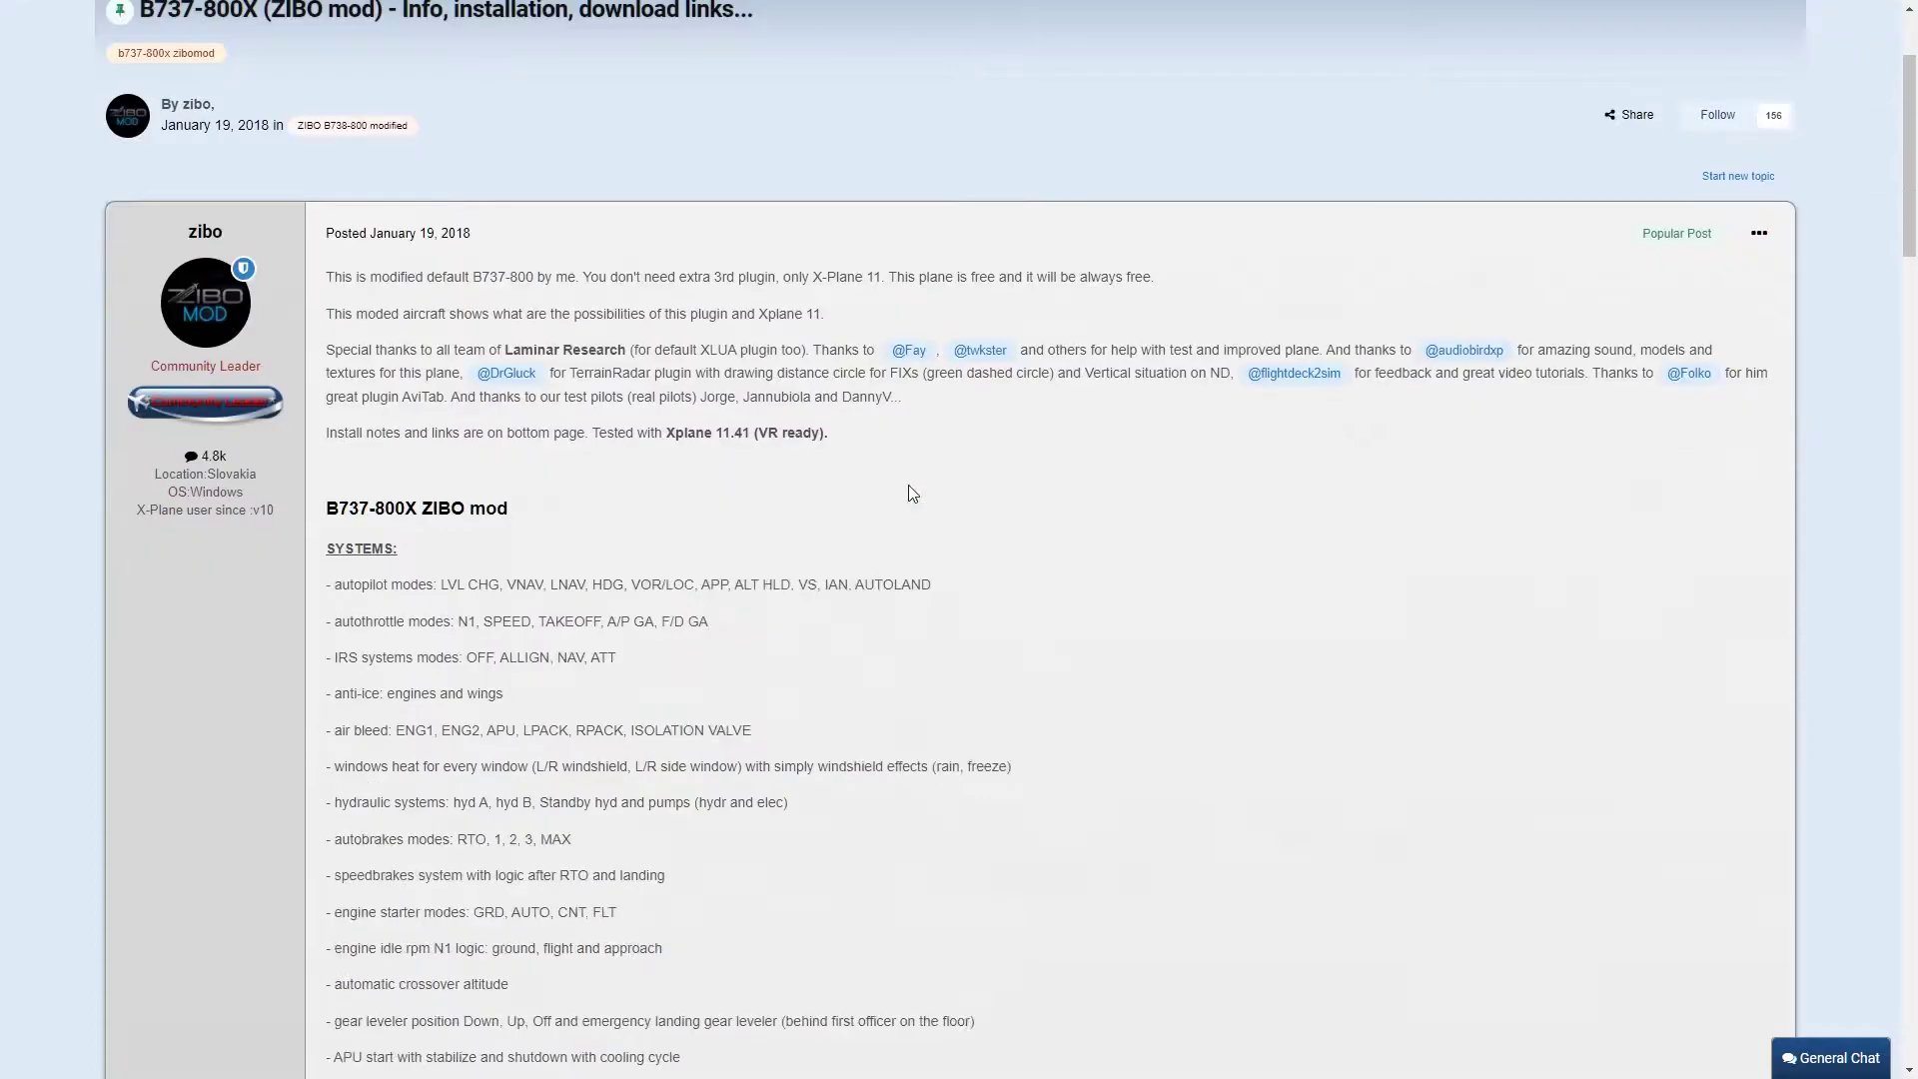
scroll(908, 494, "down", 2)
scroll(878, 543, "down", 4)
scroll(877, 557, "down", 6)
scroll(876, 557, "down", 5)
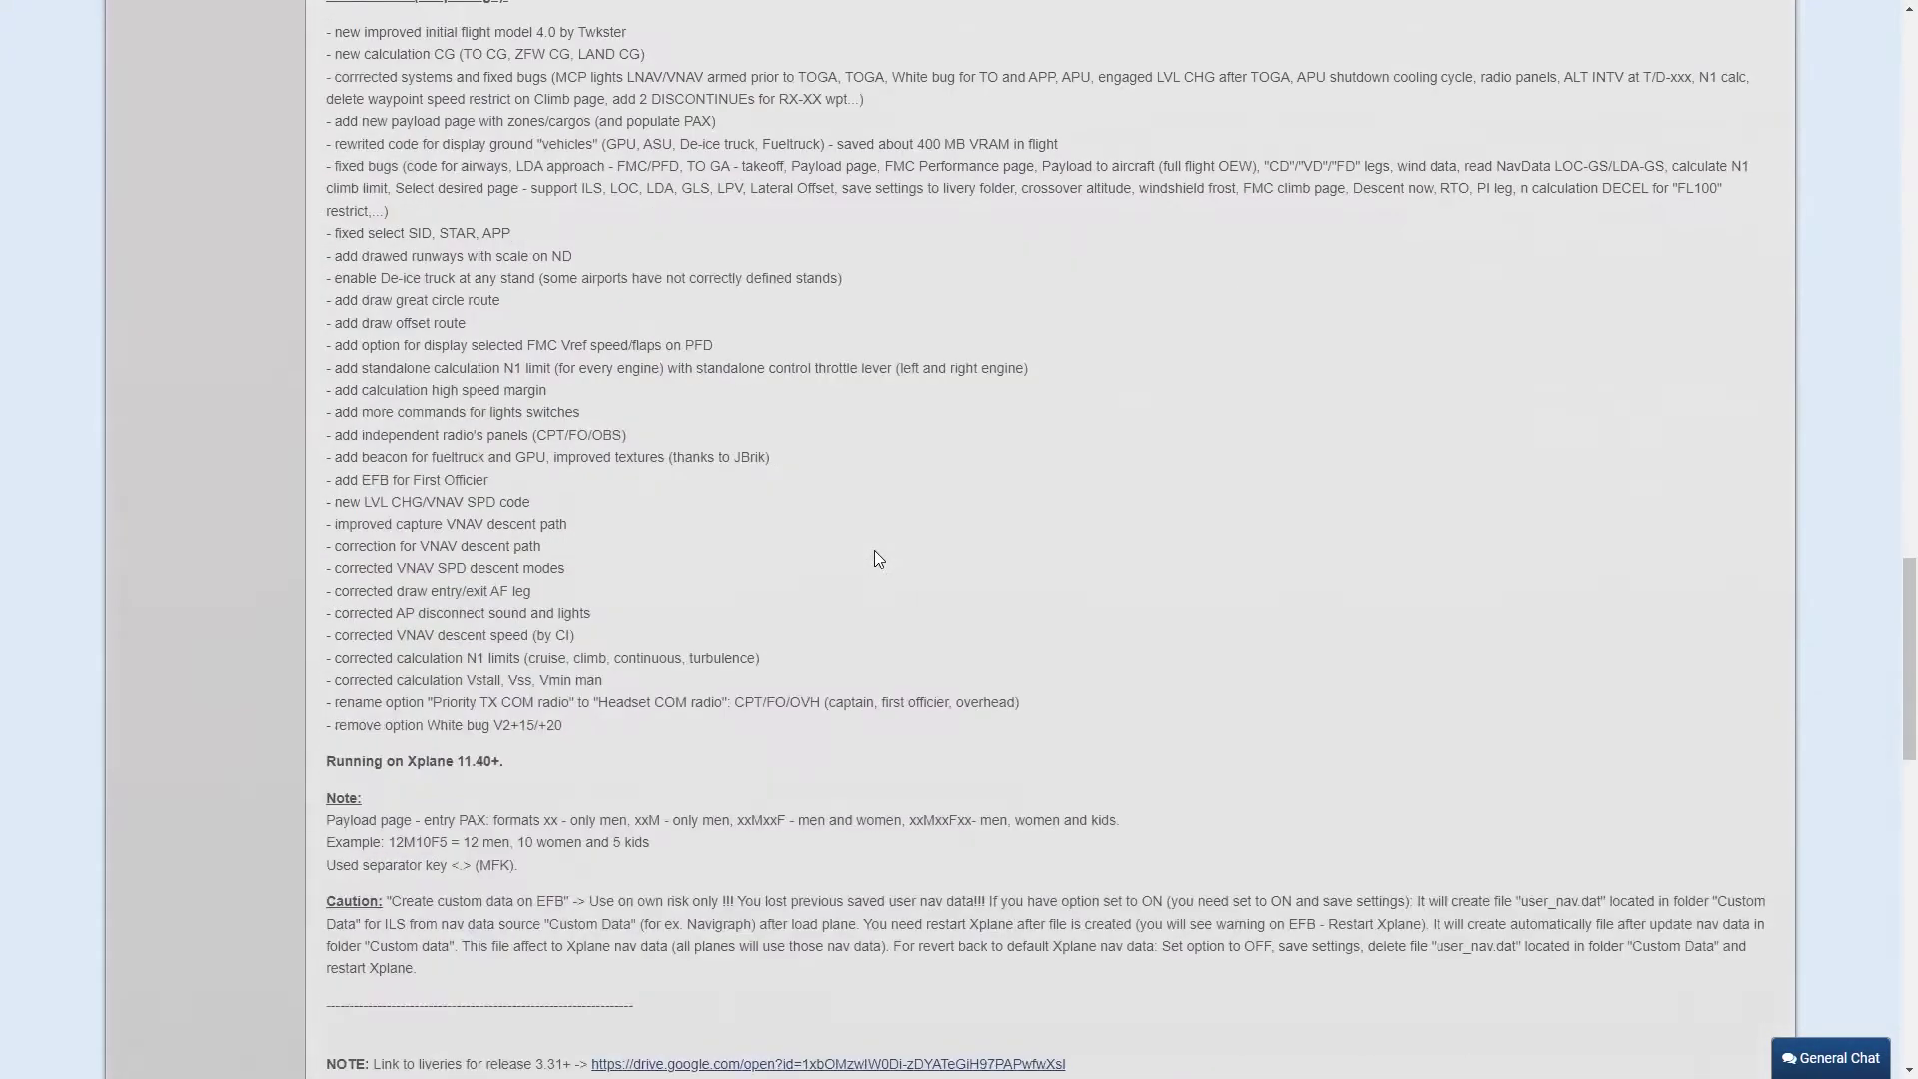
scroll(877, 559, "down", 3)
scroll(877, 557, "down", 3)
scroll(876, 557, "down", 1)
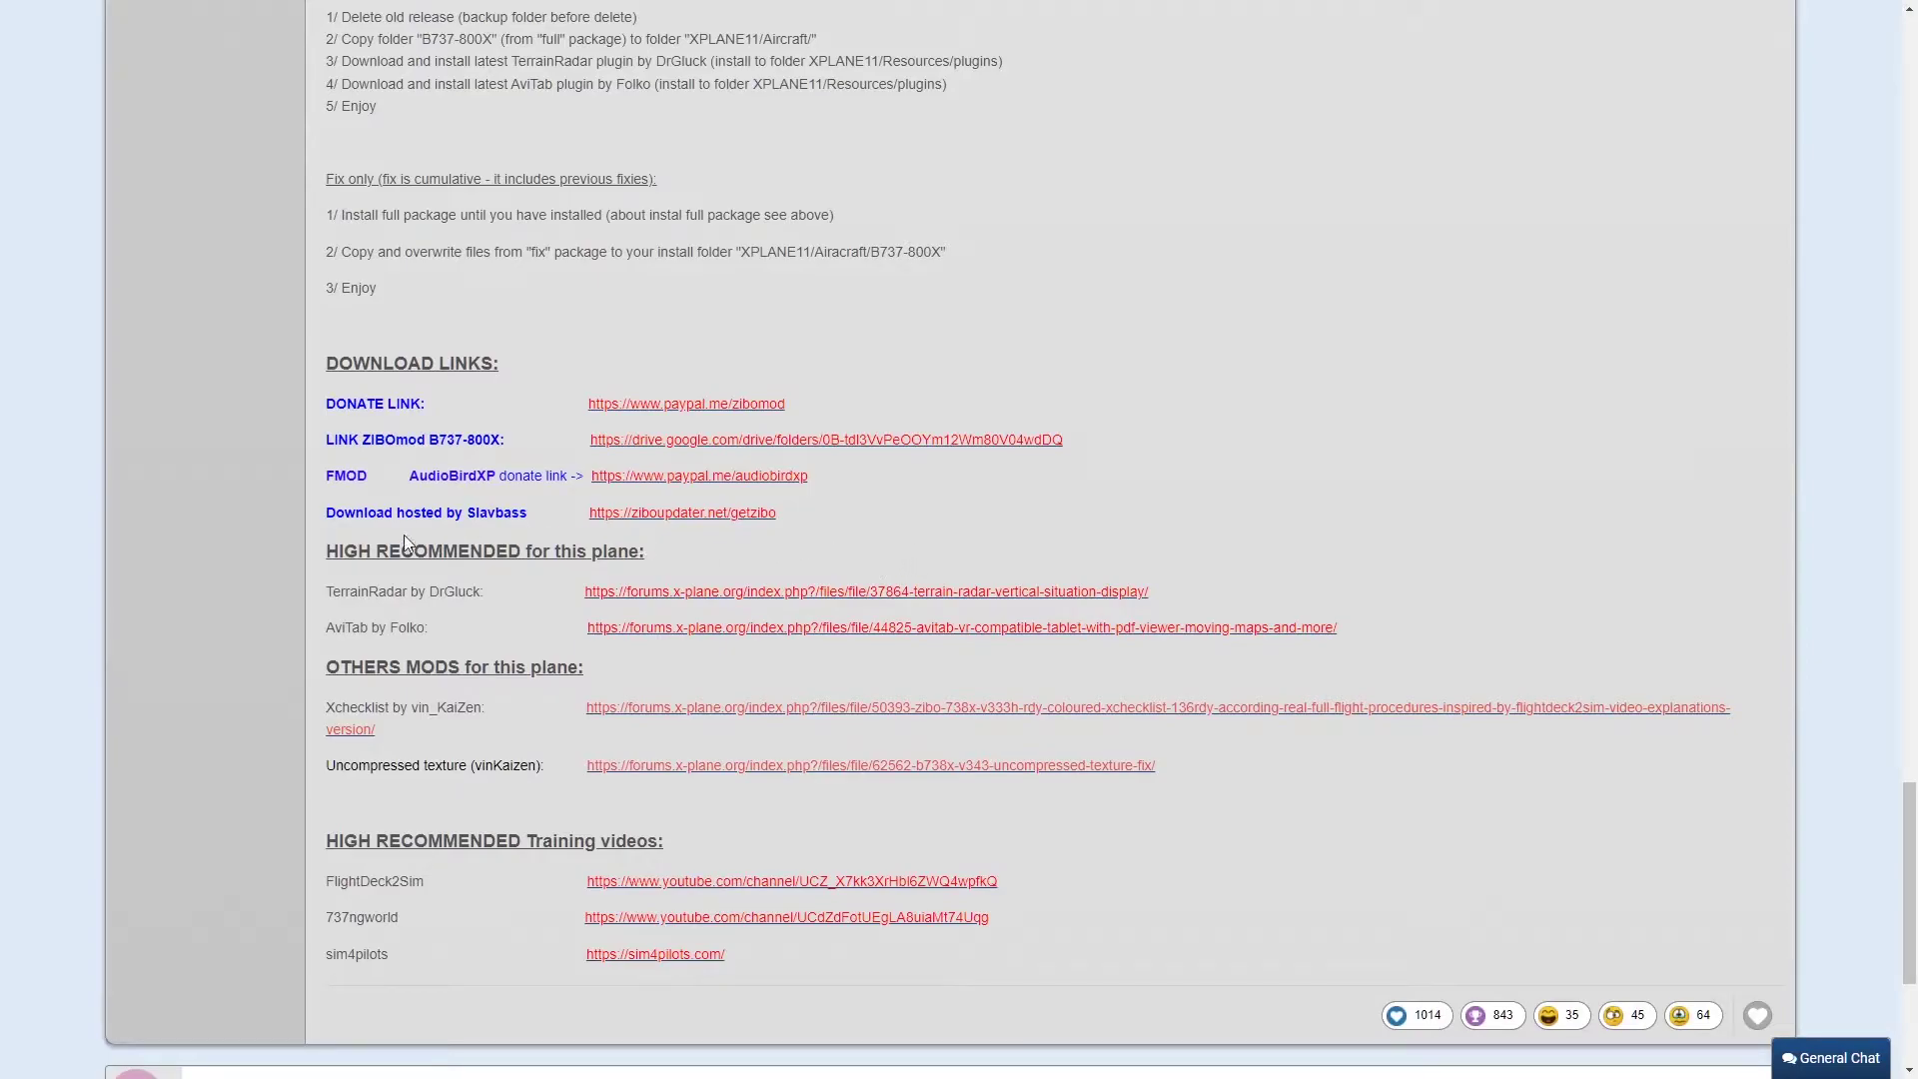
Step: Highlight the hosted download line in the ZIBO mod forum post
left_click_drag(326, 513, 440, 512)
left_click(436, 513)
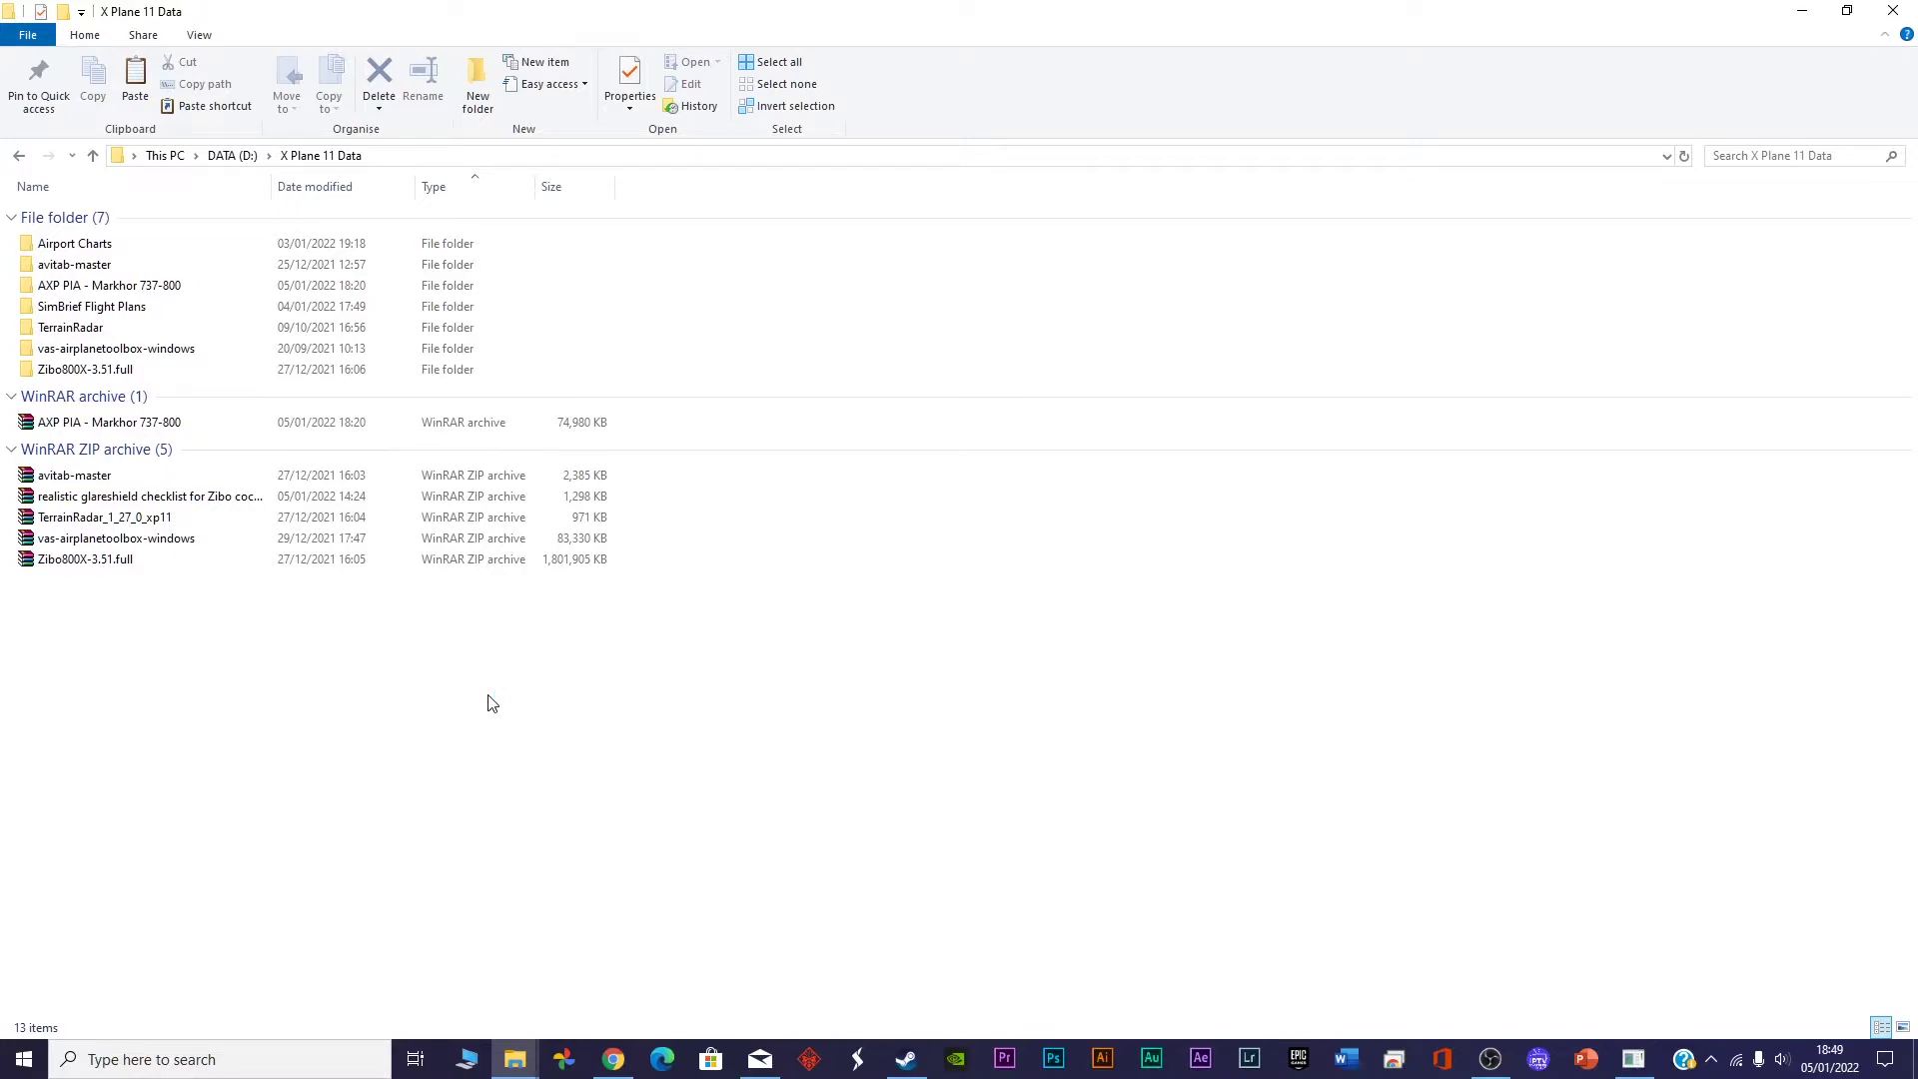
Step: Extract Zibo800X-3.51.full.zip to Zibo800X-3.51.full\, open it and select B737-800X
left_click(72, 566)
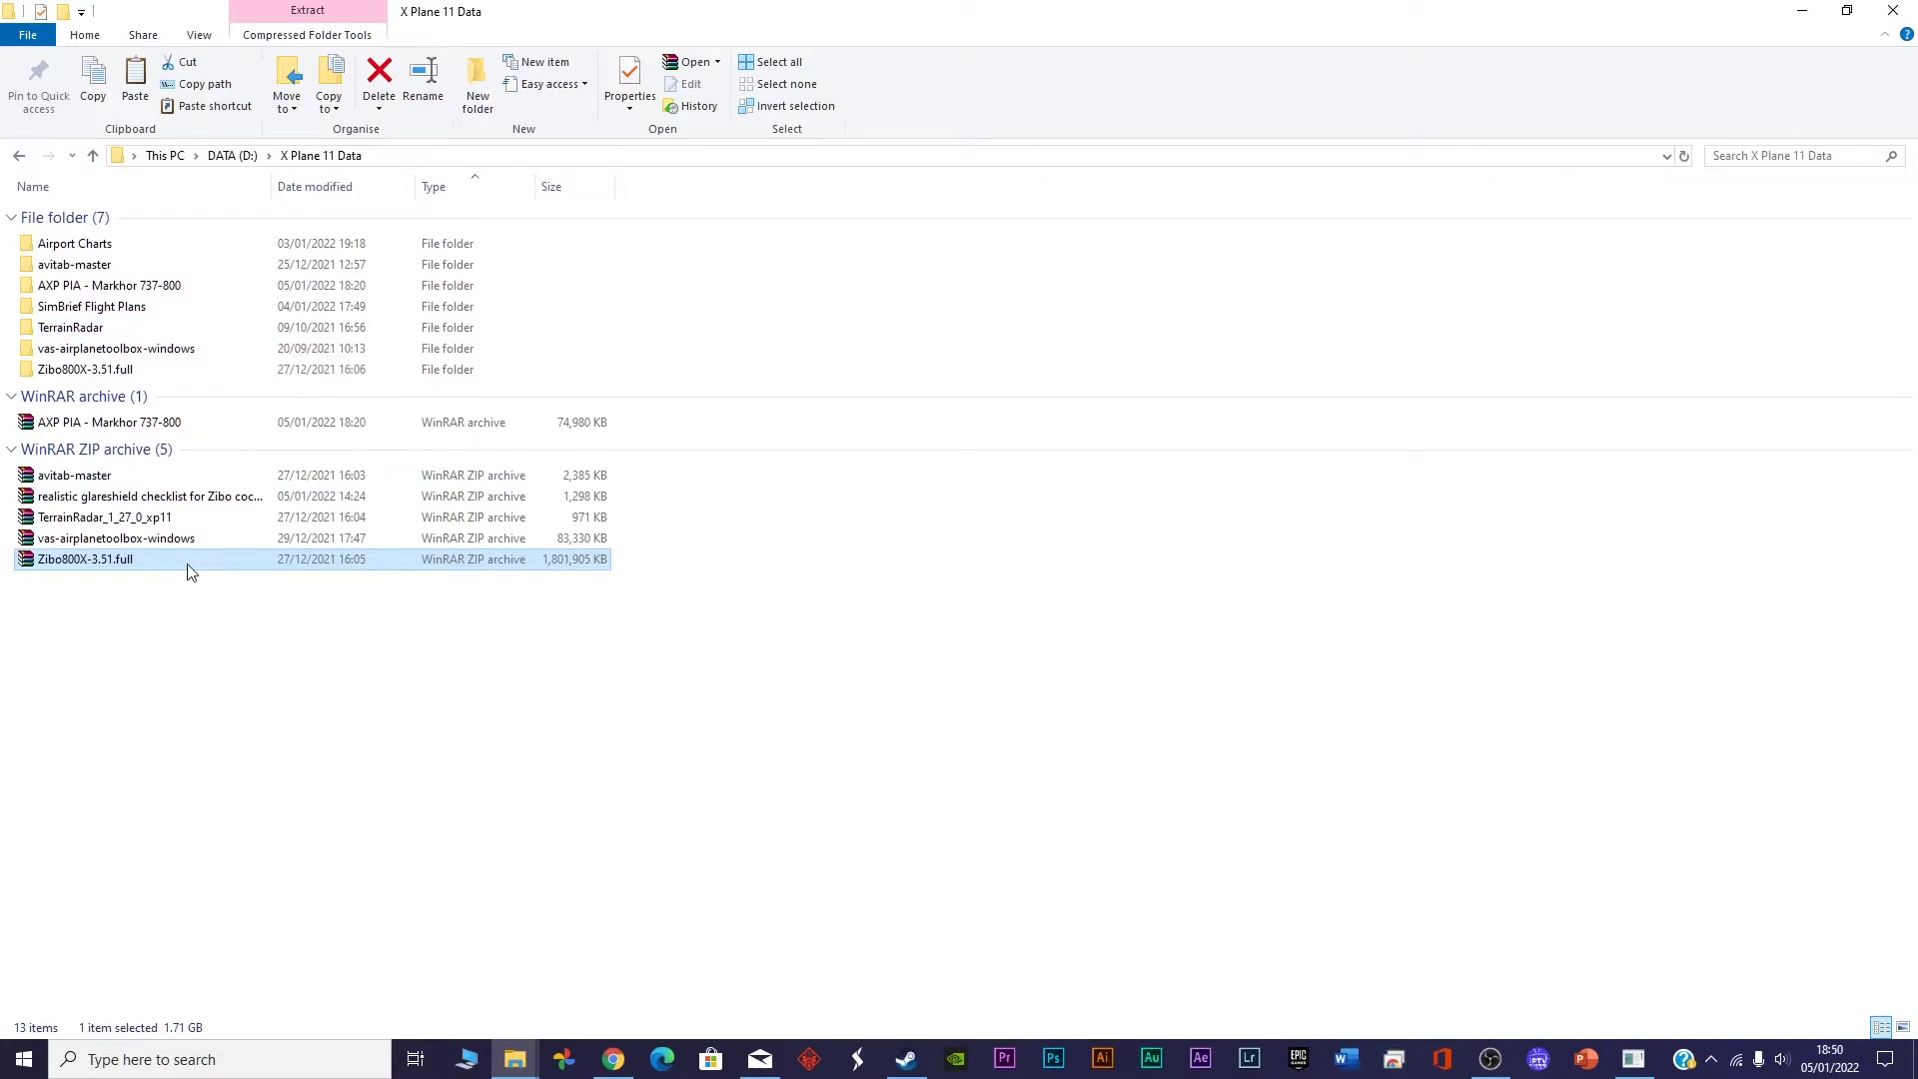
right_click(105, 567)
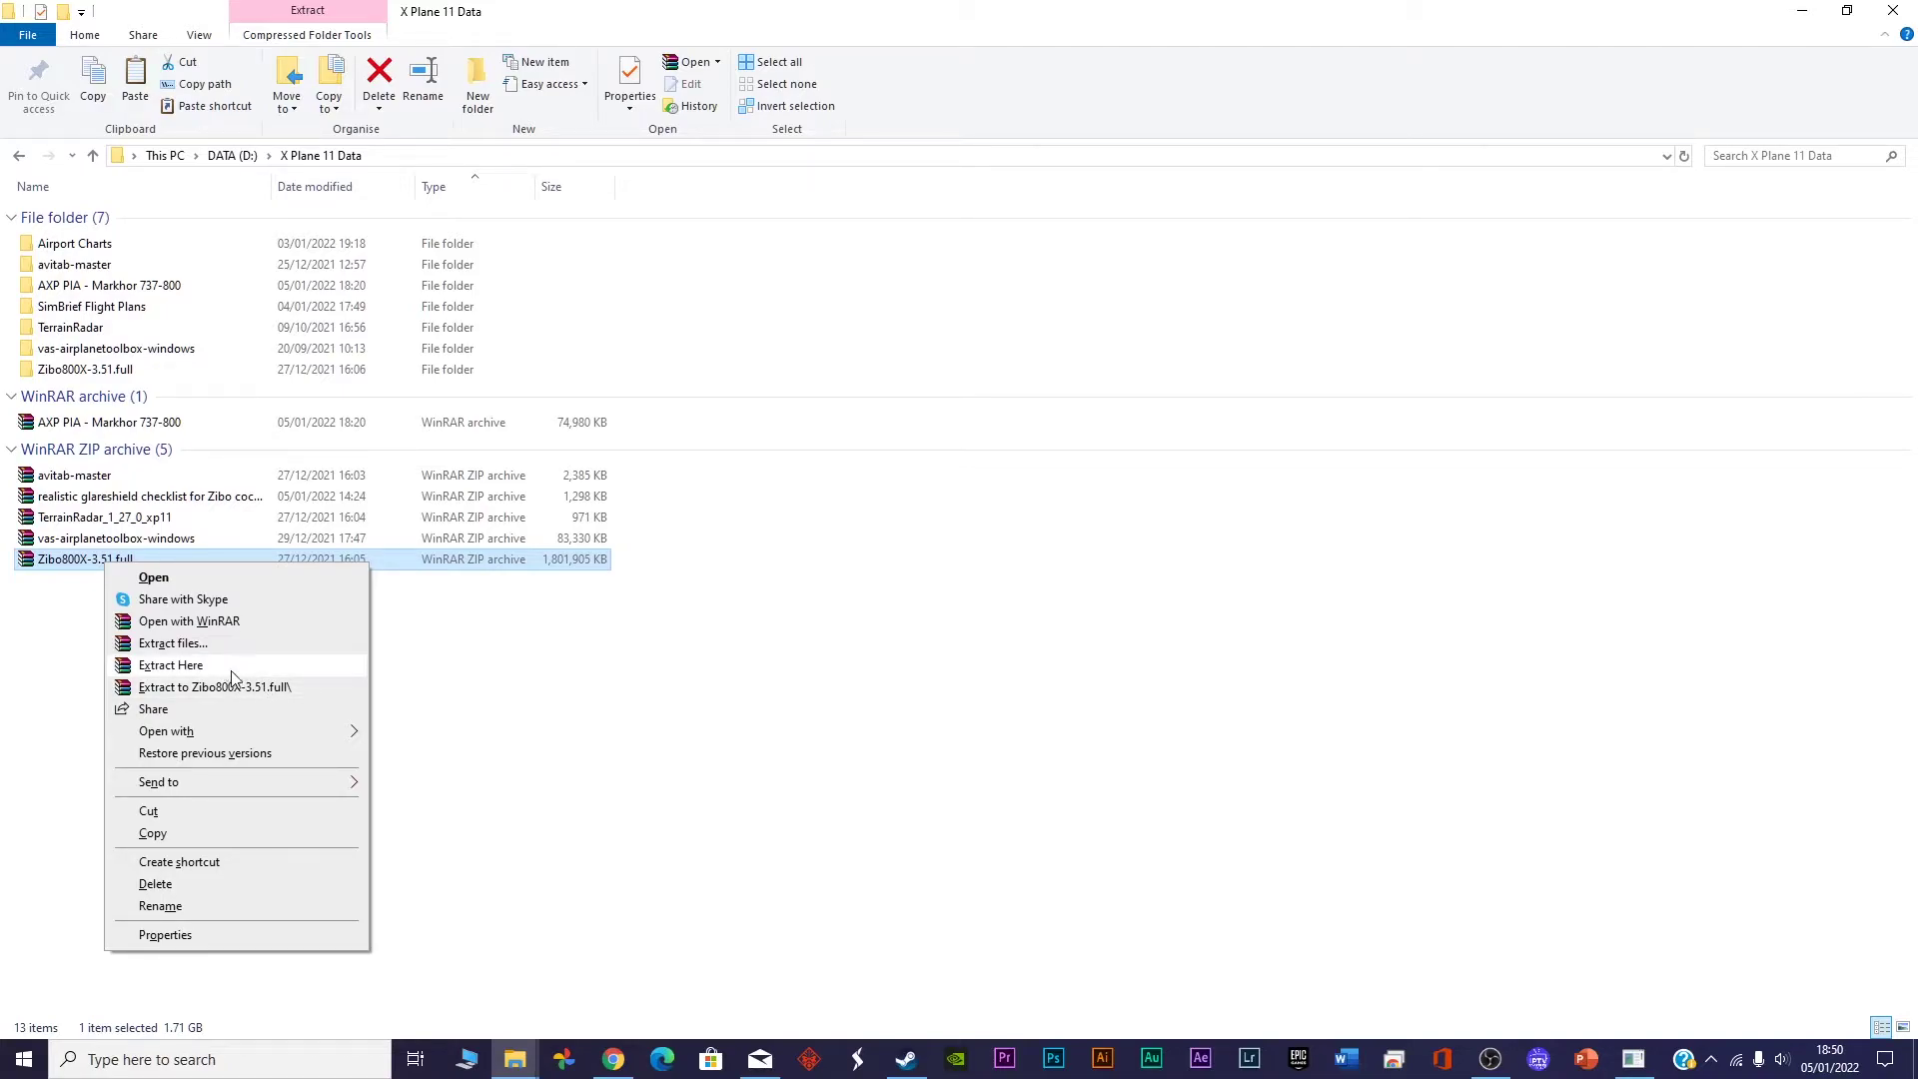
left_click(243, 687)
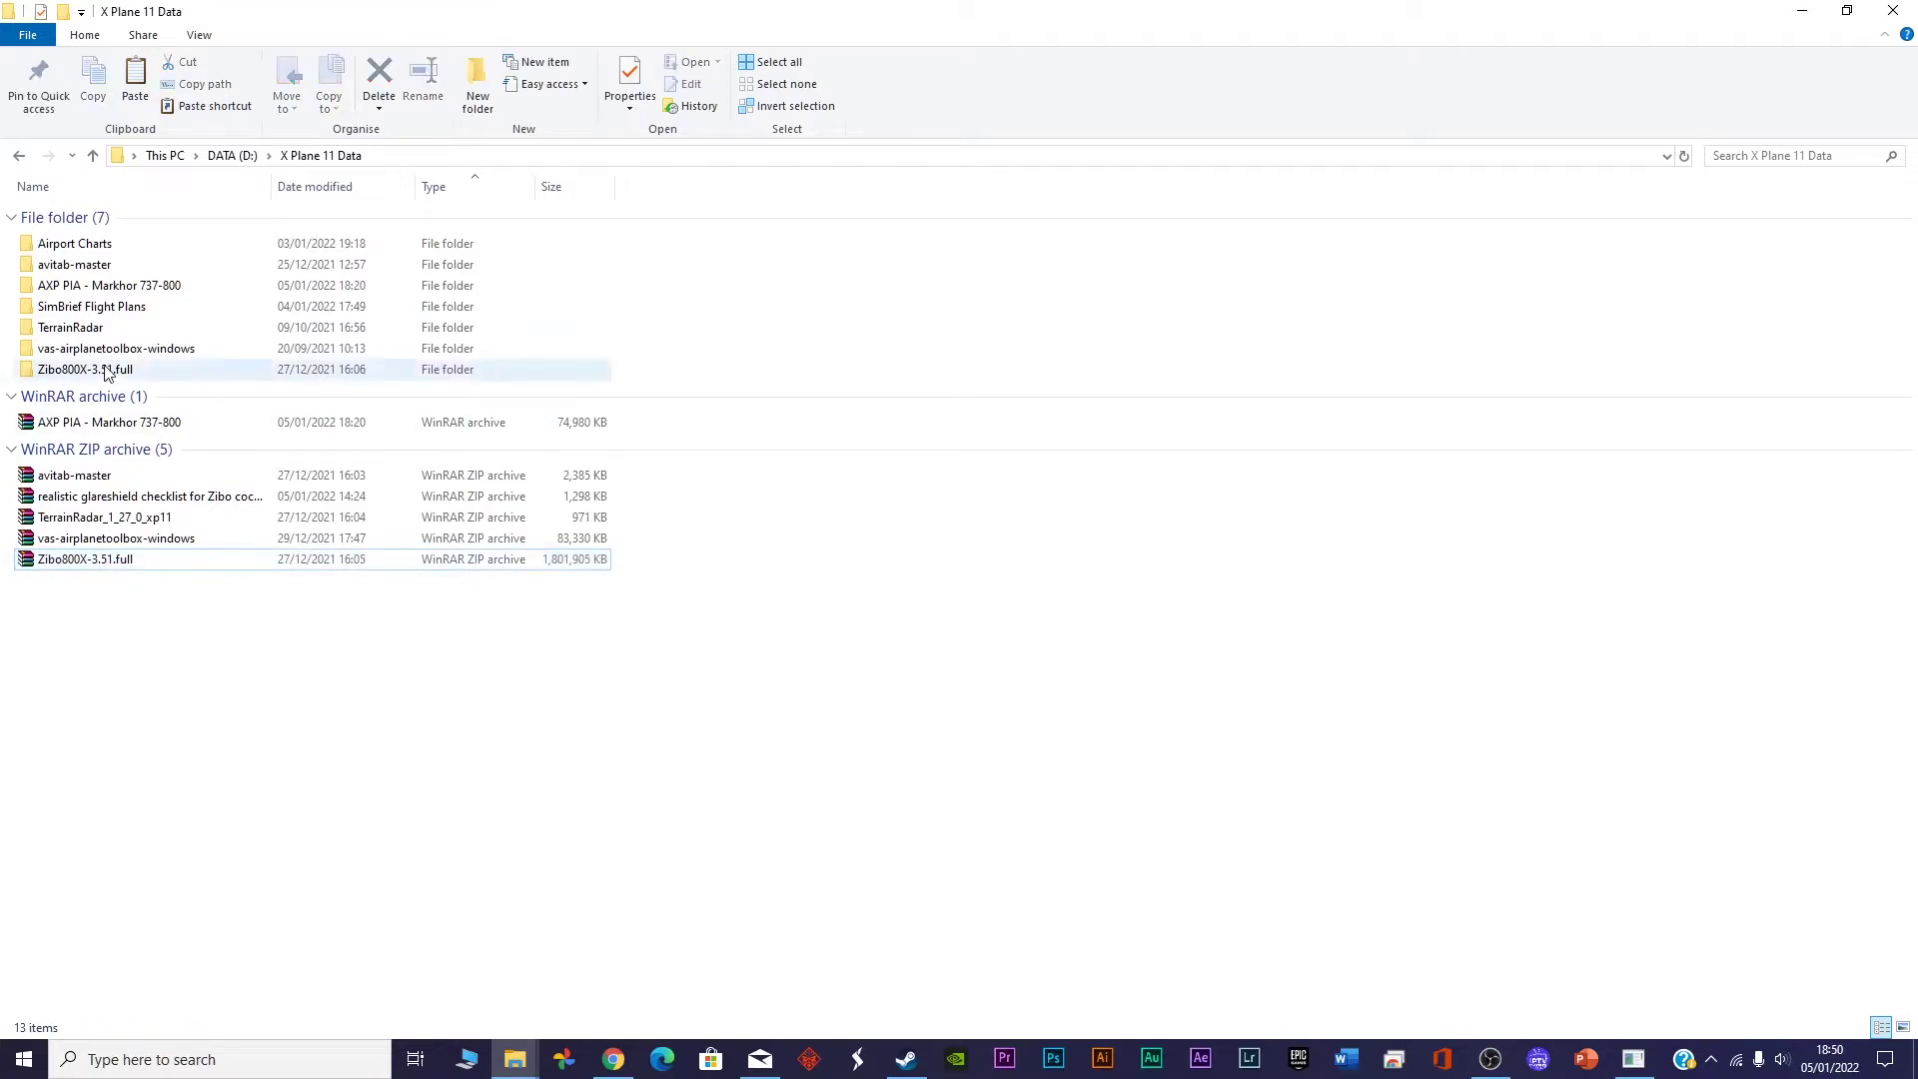
left_click(166, 378)
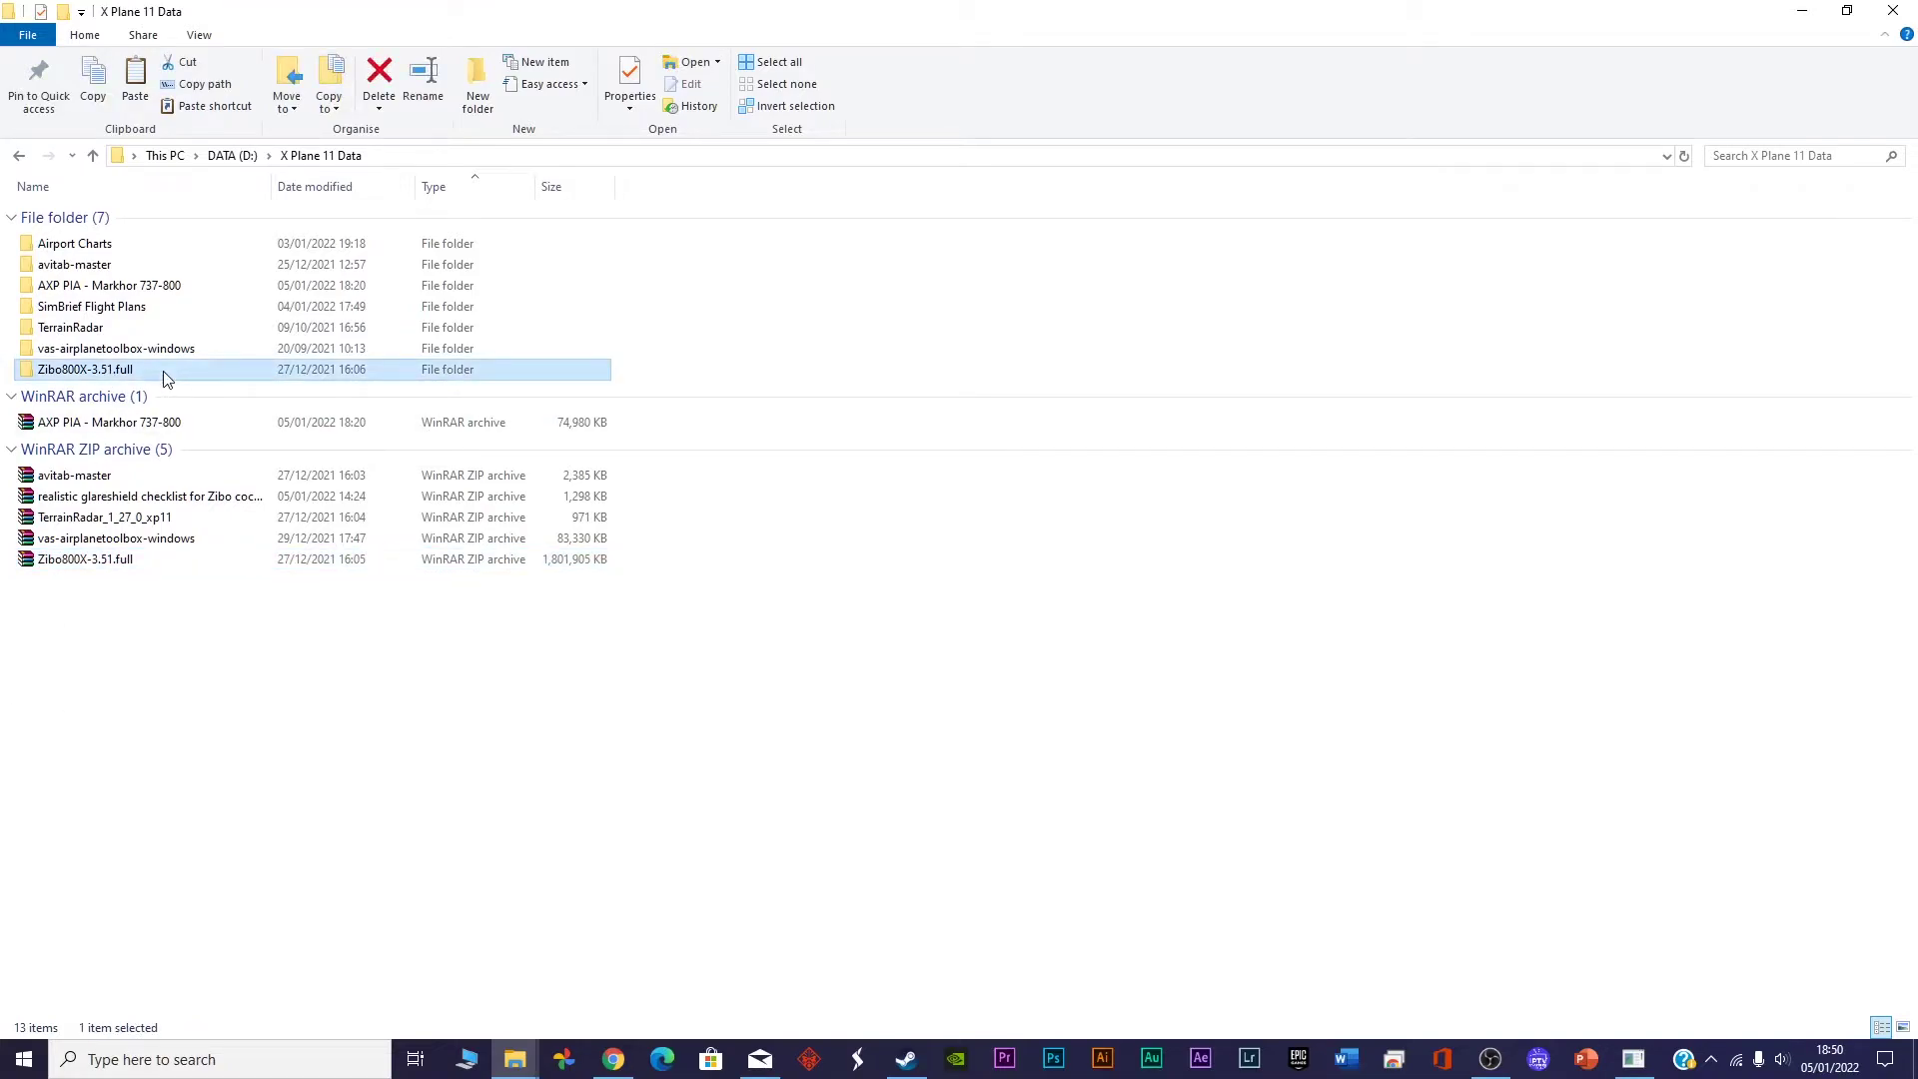
double_click(166, 378)
left_click(70, 226)
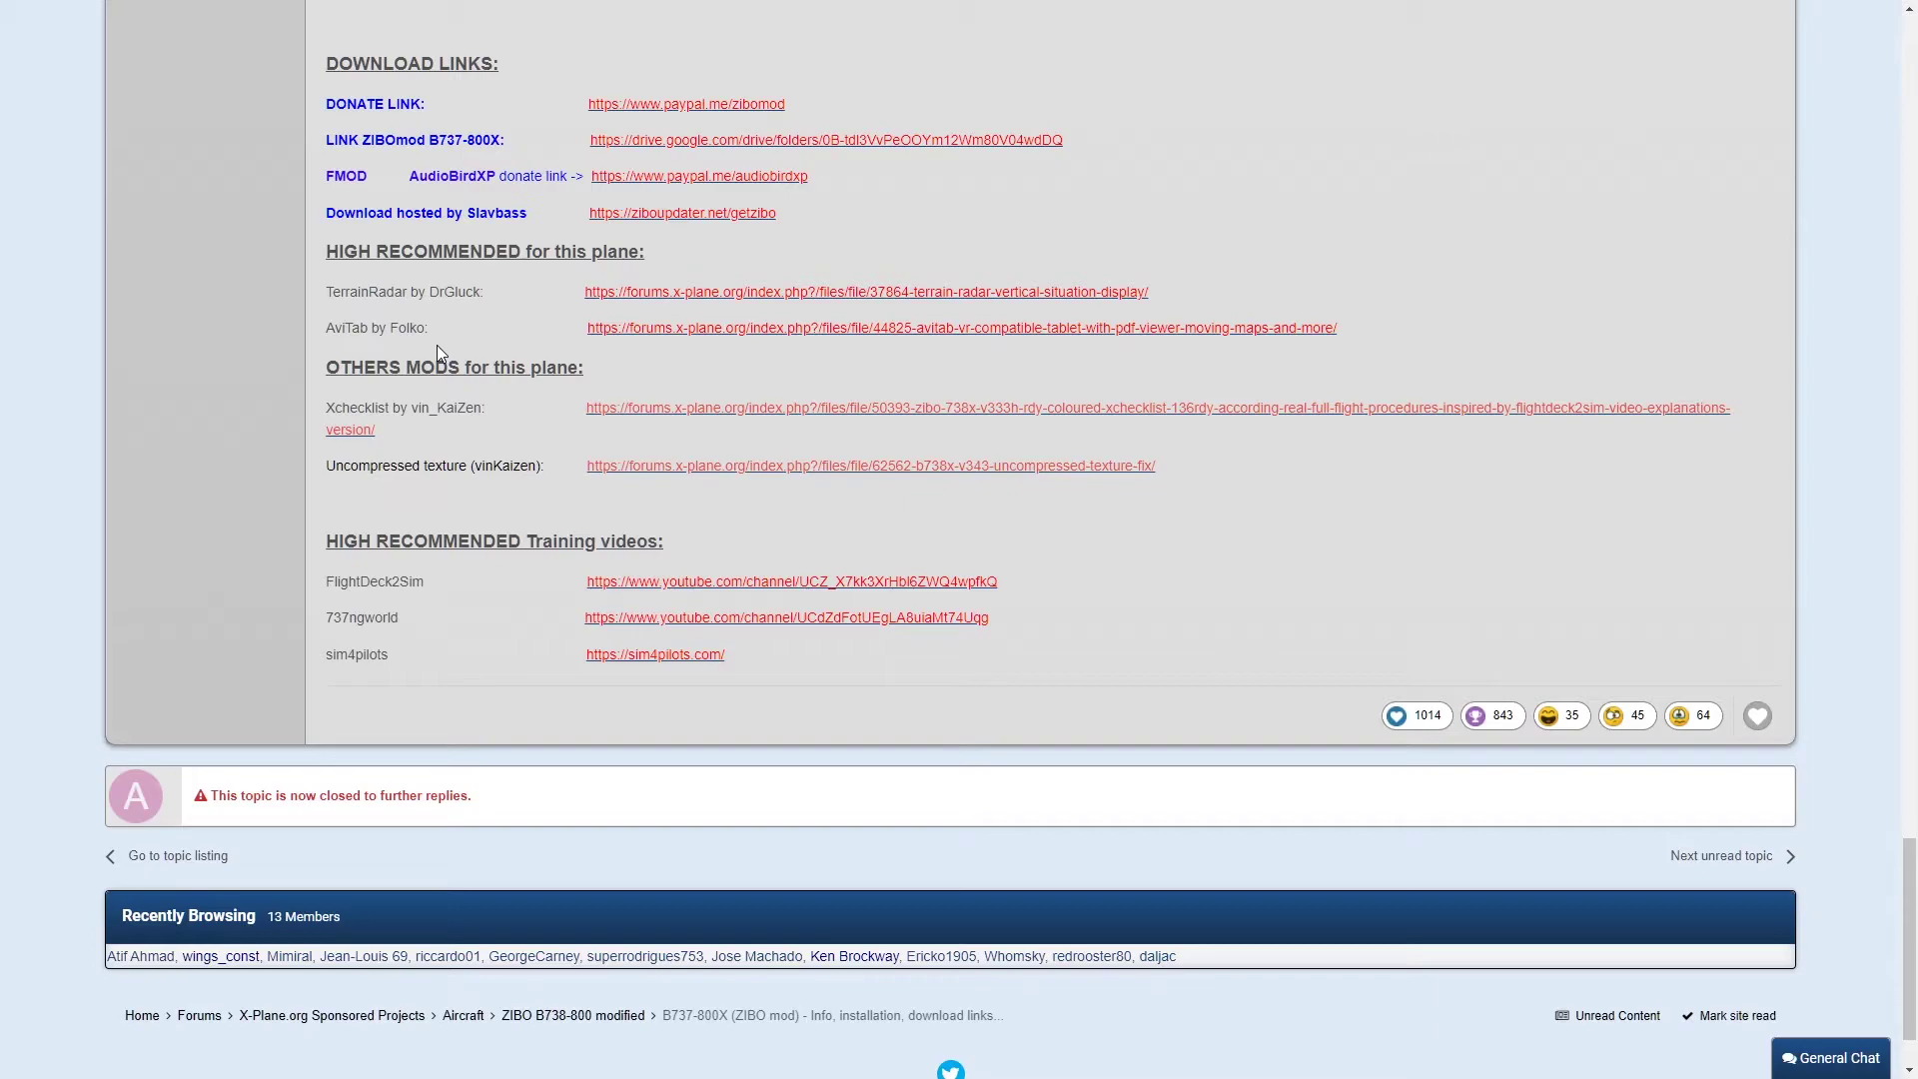
Step: Open the TerrainRadar page and highlight the X-Plane/resources/plugins install path
left_click(715, 292)
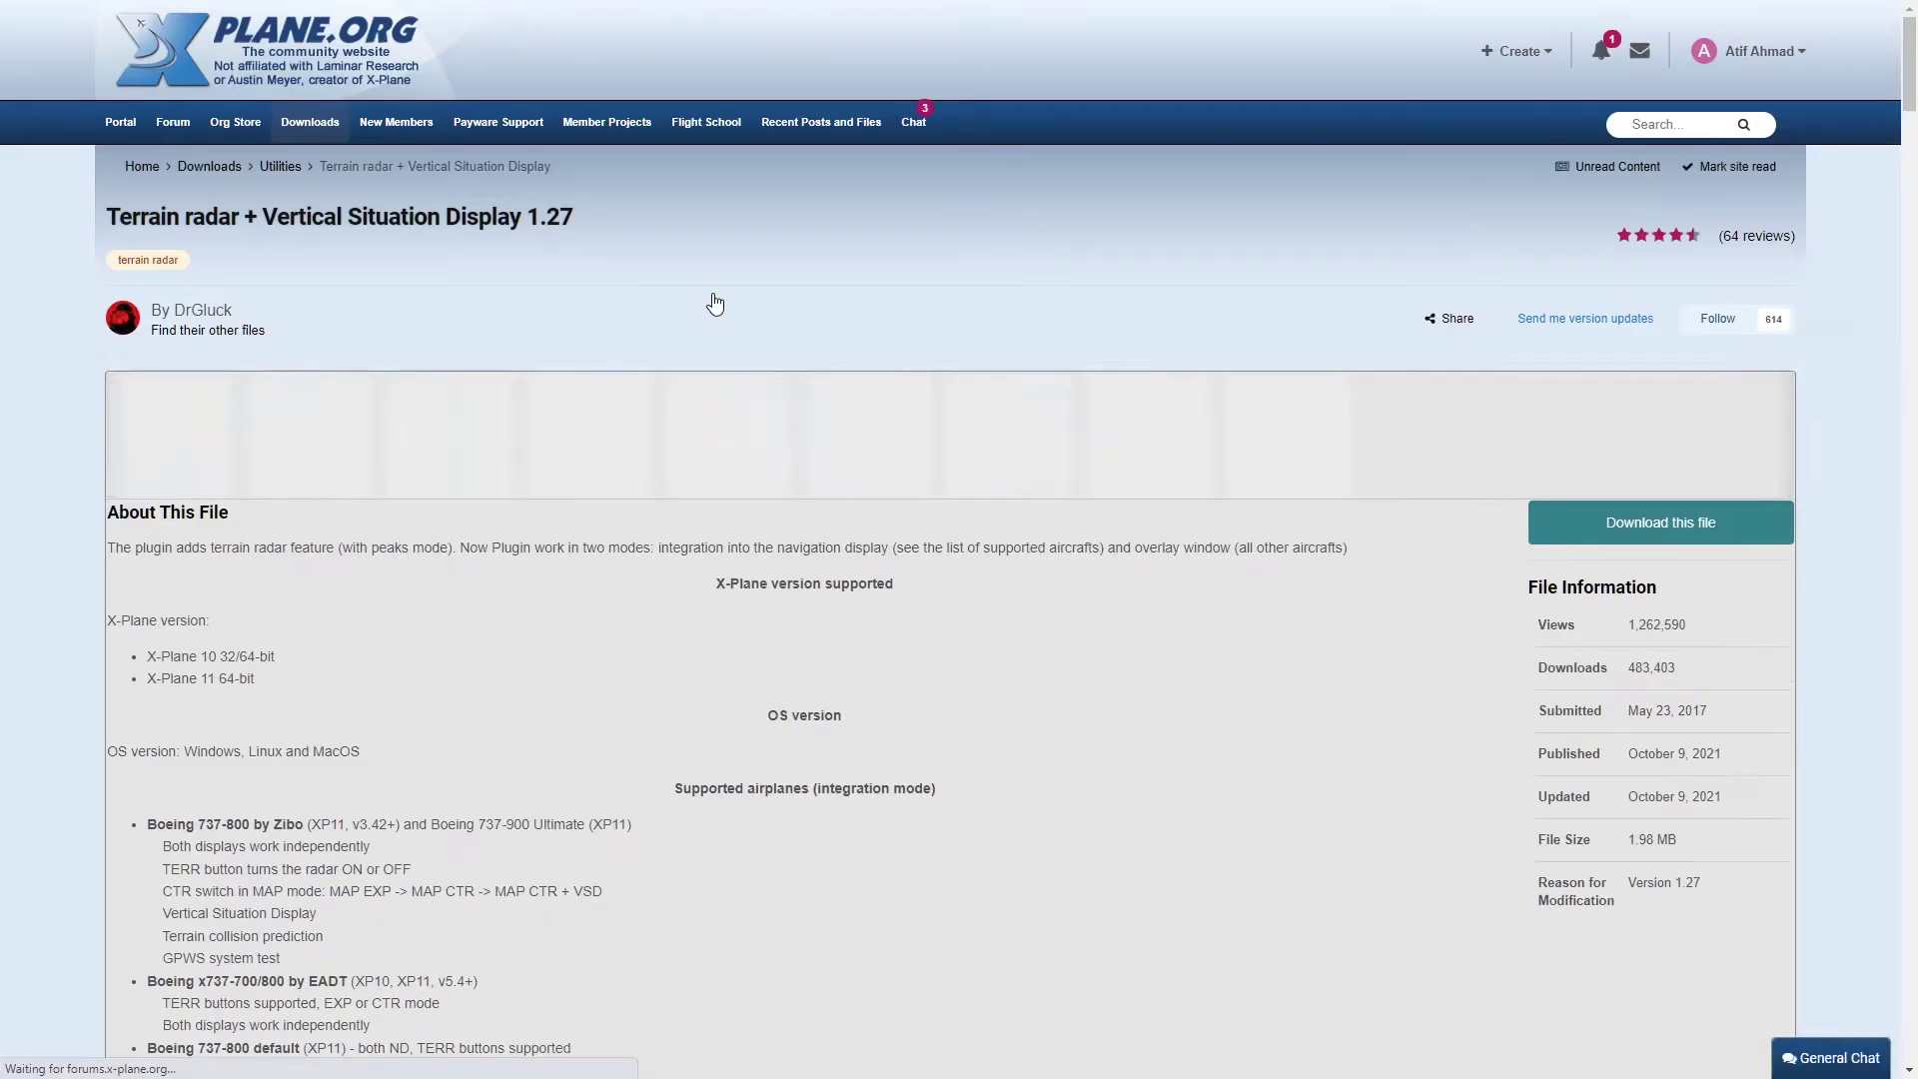
scroll(943, 697, "down", 1)
scroll(941, 697, "down", 3)
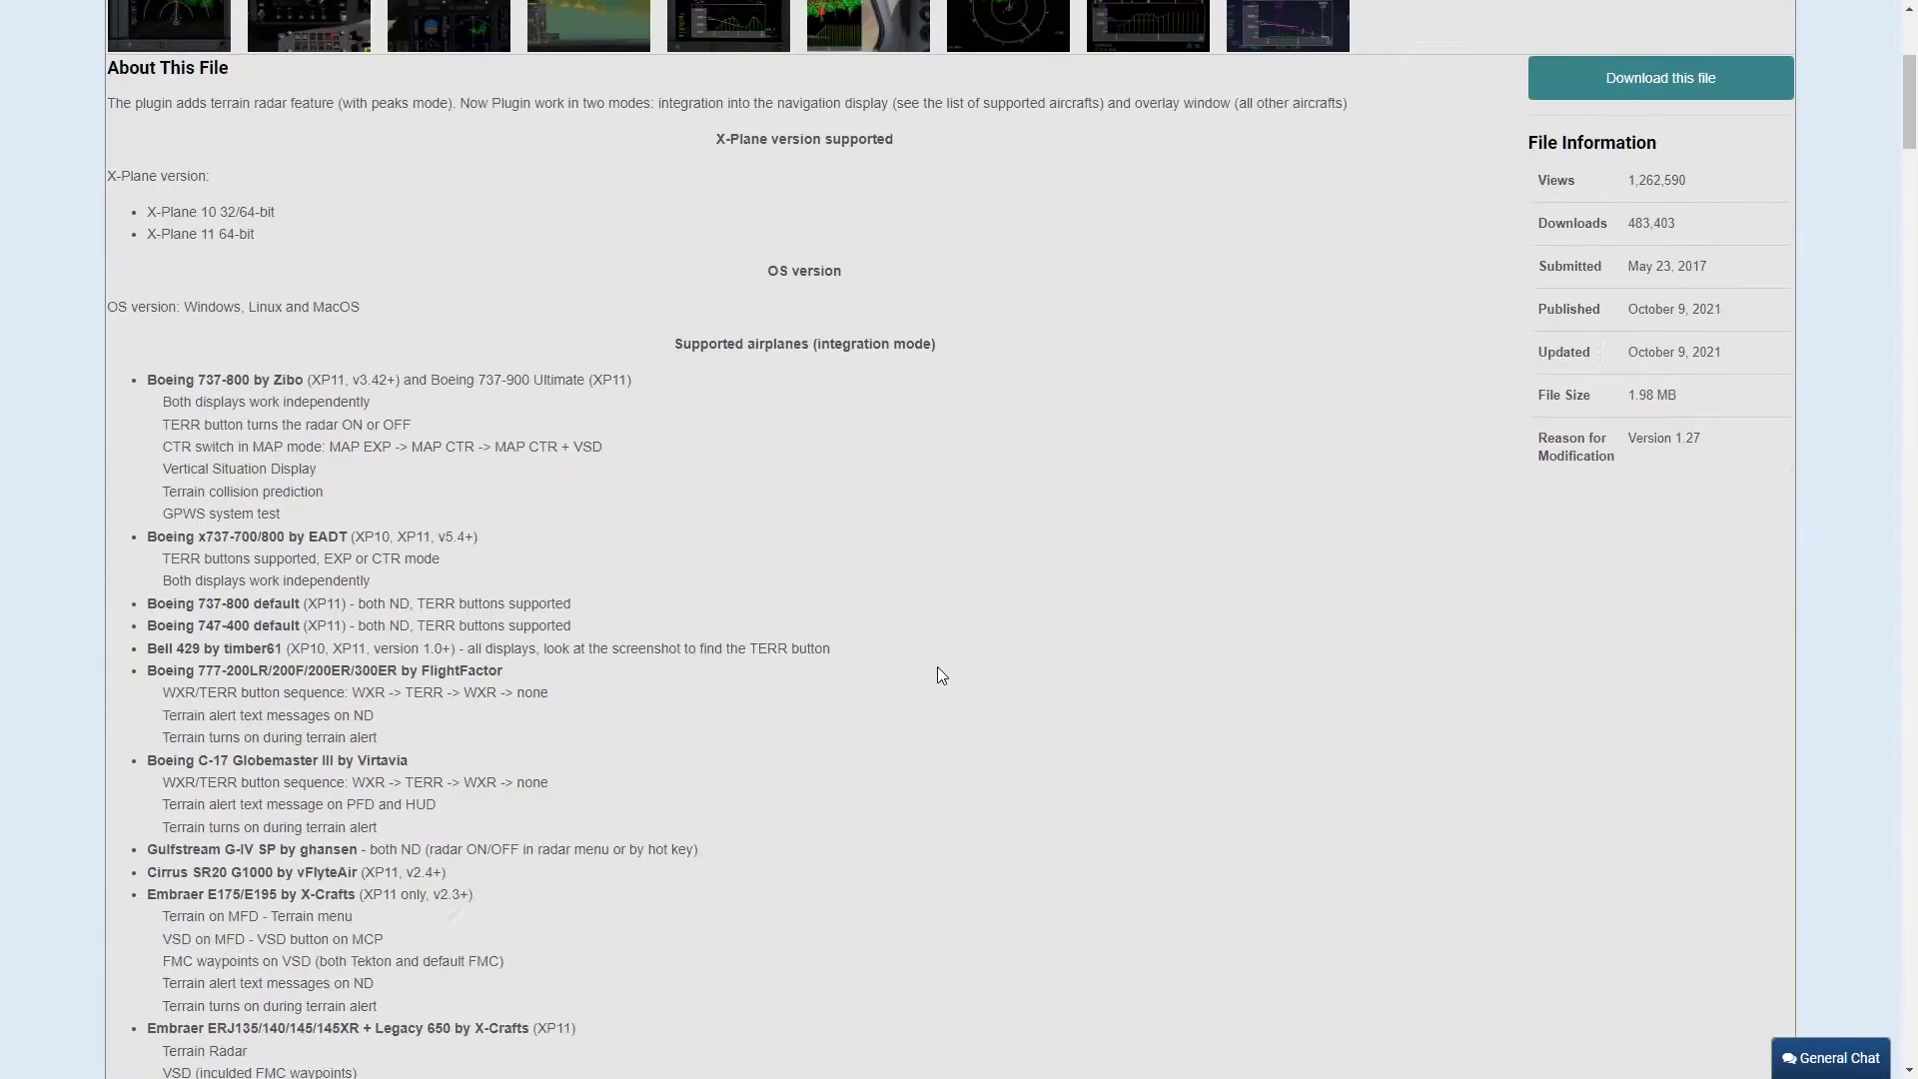
scroll(937, 667, "down", 6)
scroll(936, 665, "down", 3)
scroll(937, 664, "down", 2)
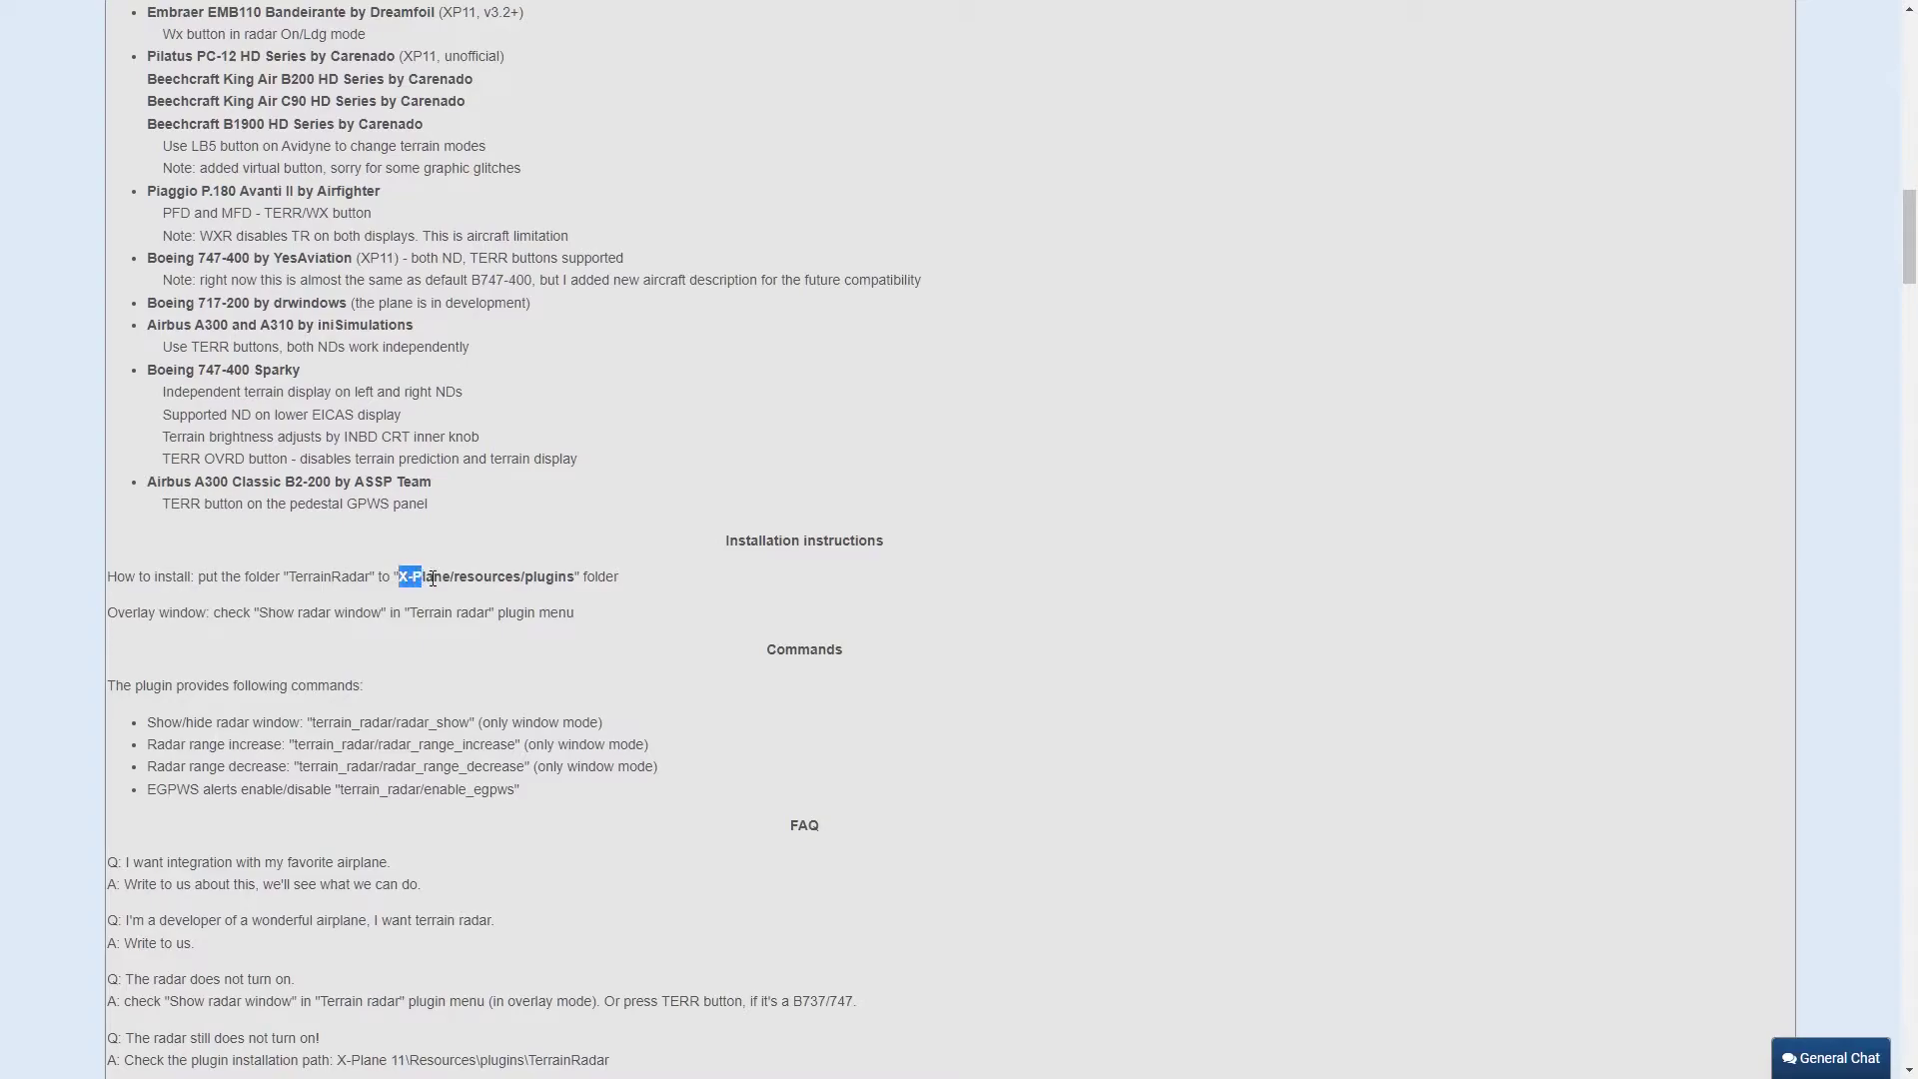
left_click_drag(399, 575, 455, 575)
left_click(553, 575)
double_click(553, 576)
scroll(925, 593, "up", 4)
scroll(957, 605, "up", 10)
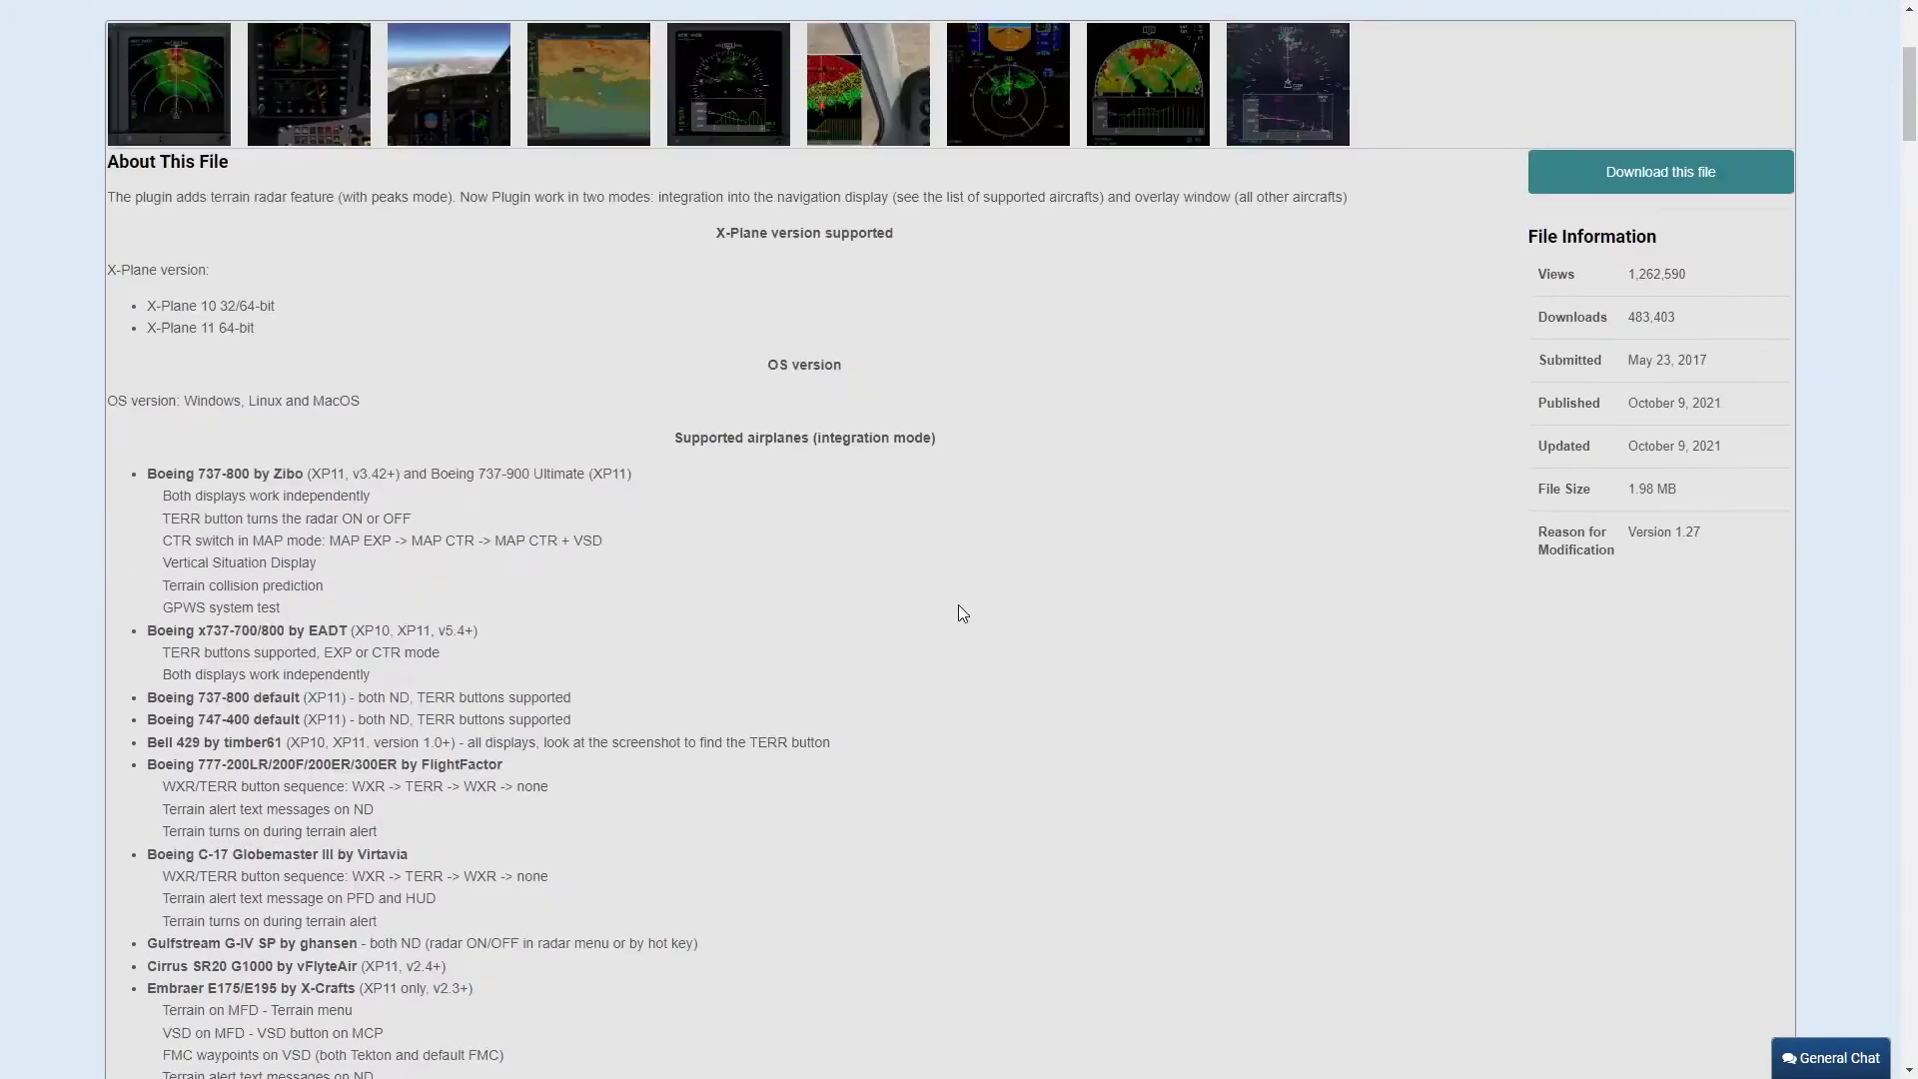
scroll(958, 605, "up", 3)
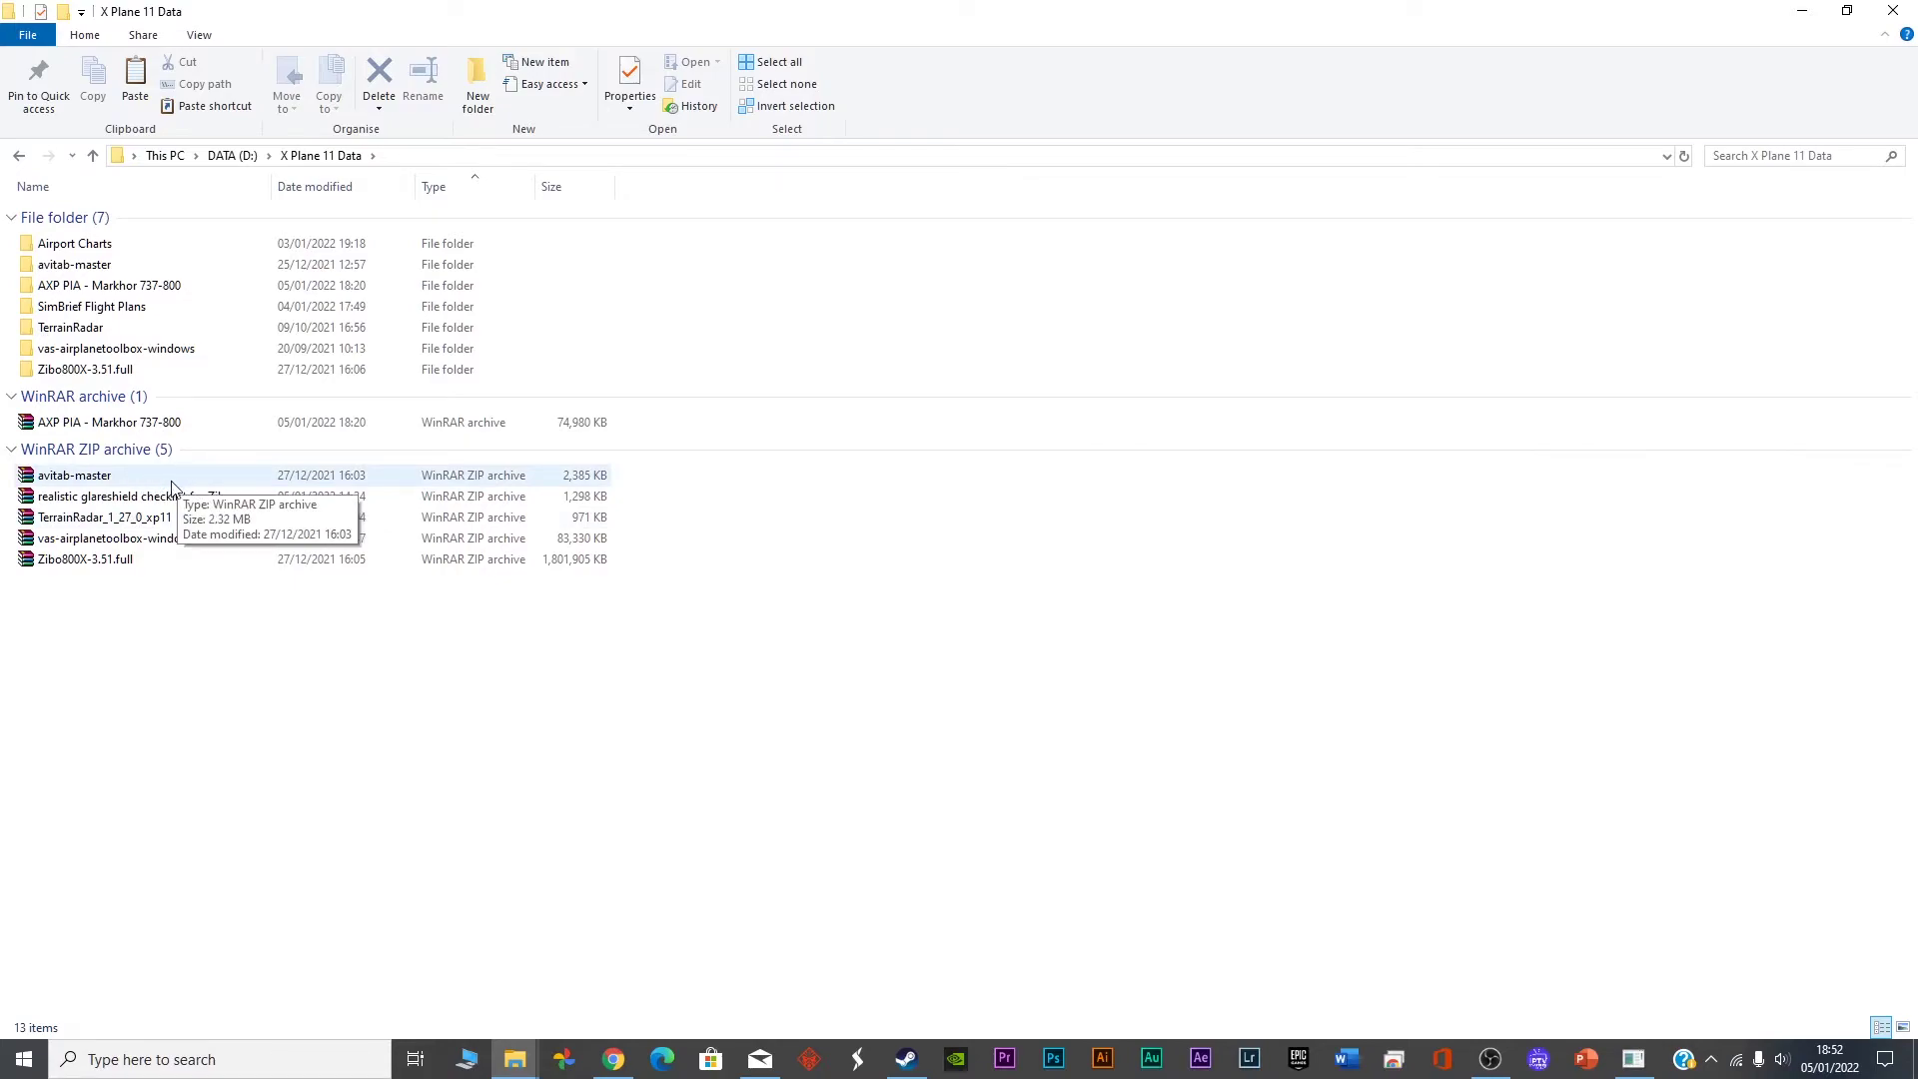
Step: Extract TerrainRadar_1_27_0_xp11.zip into its own named folder, then open avitab-master
left_click(172, 482)
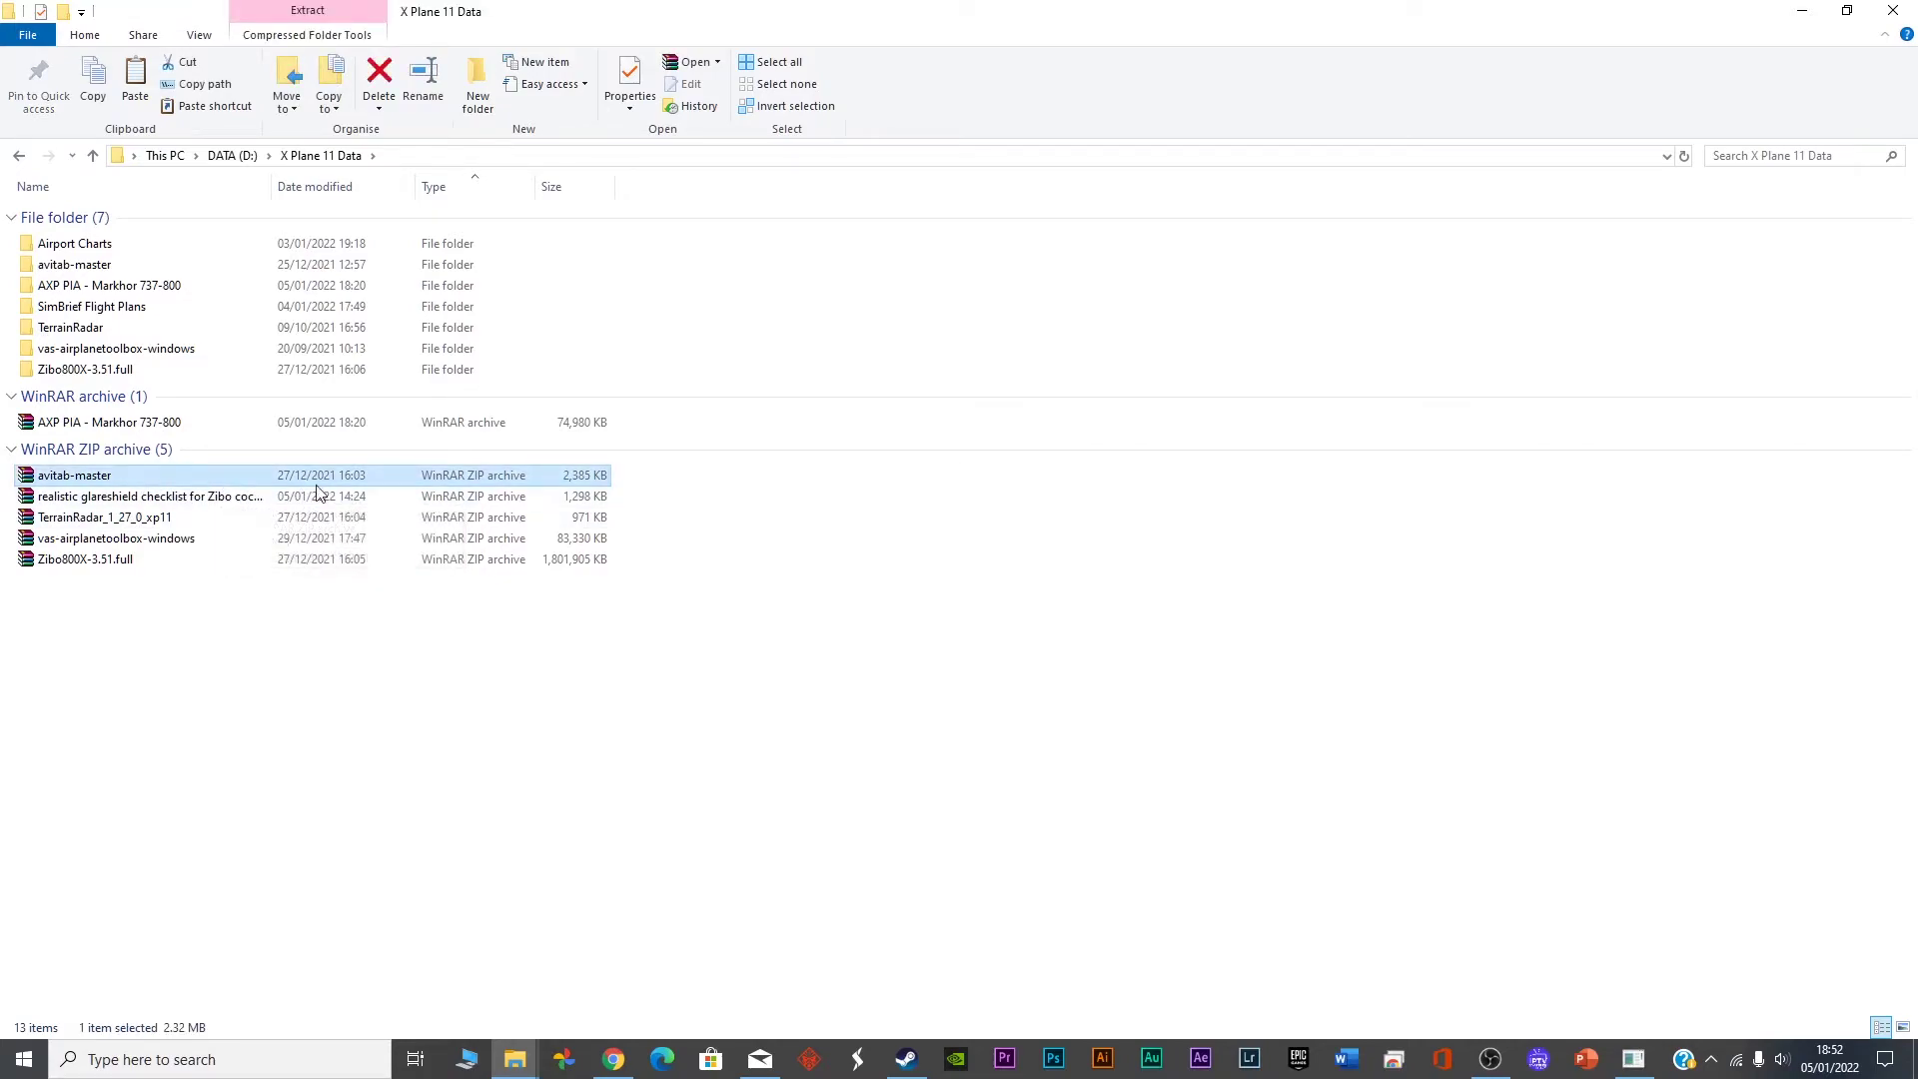
left_click(165, 518)
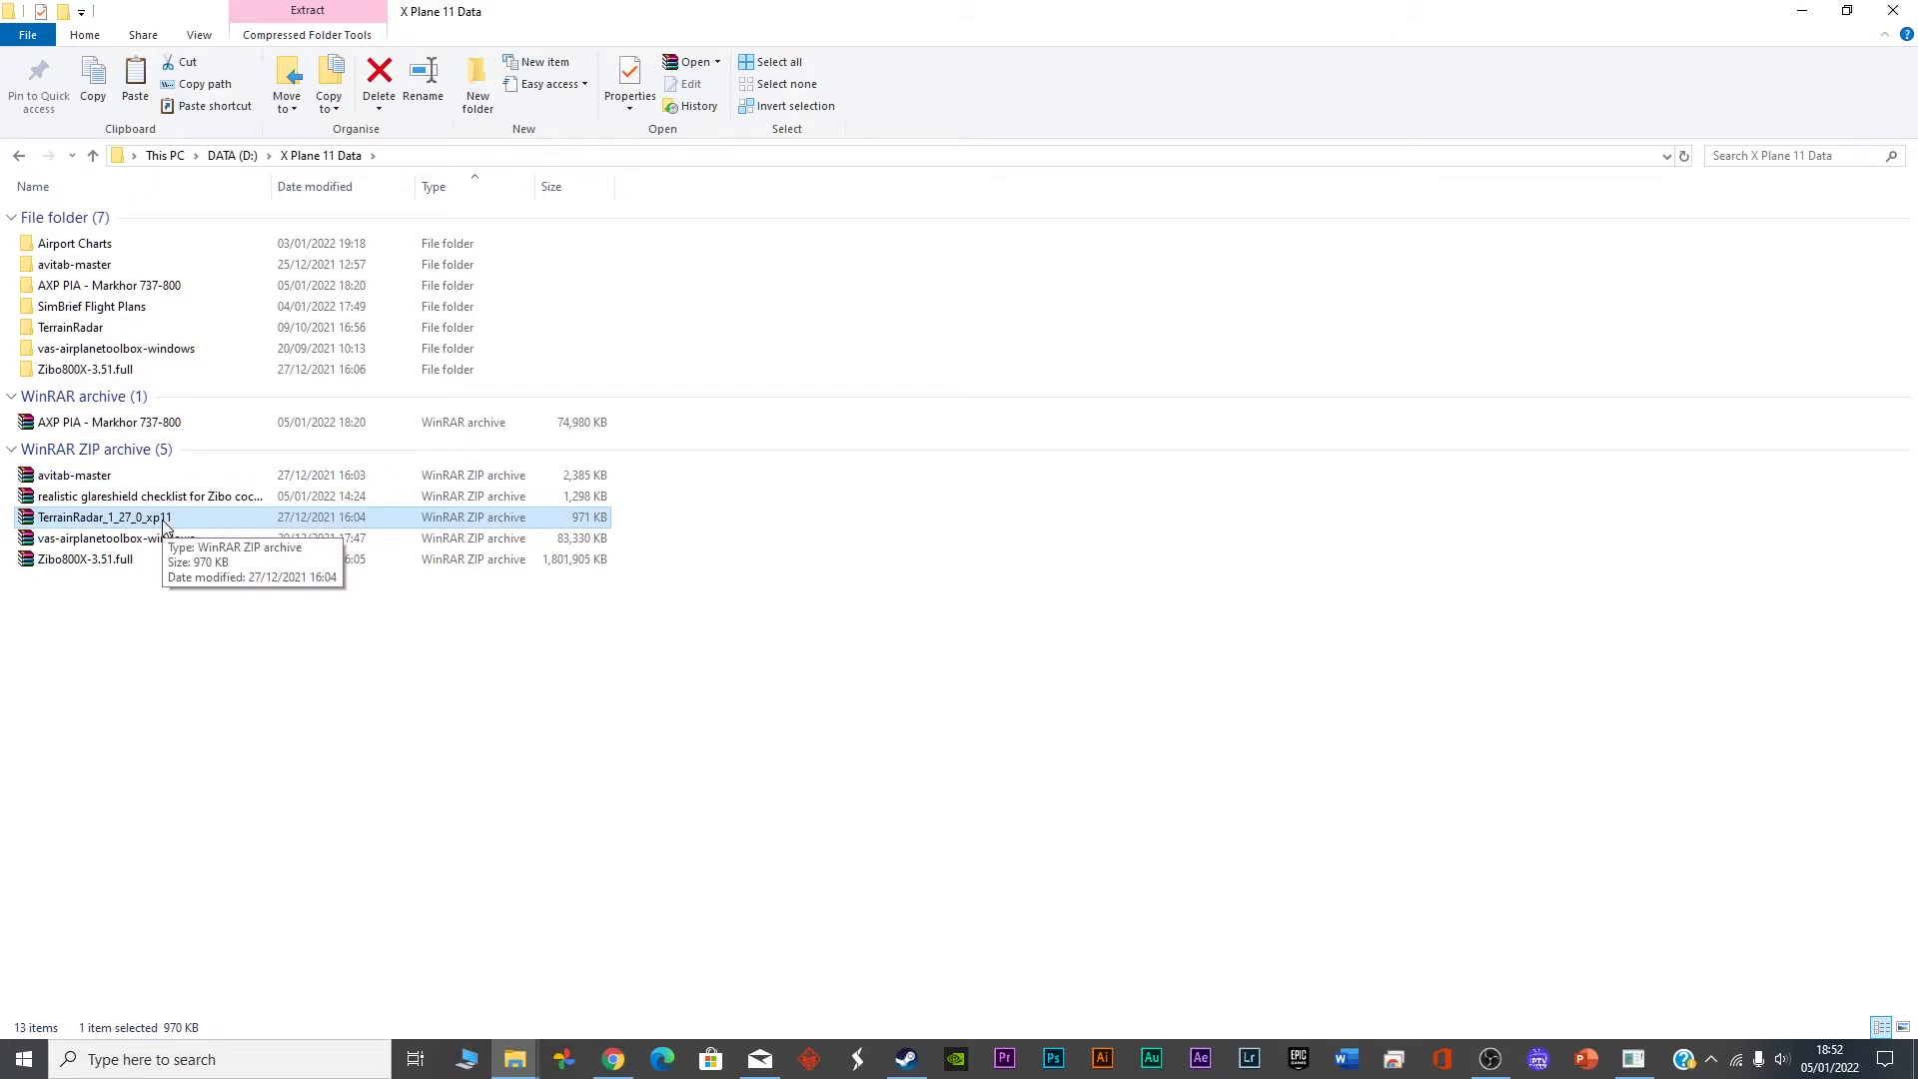
right_click(165, 524)
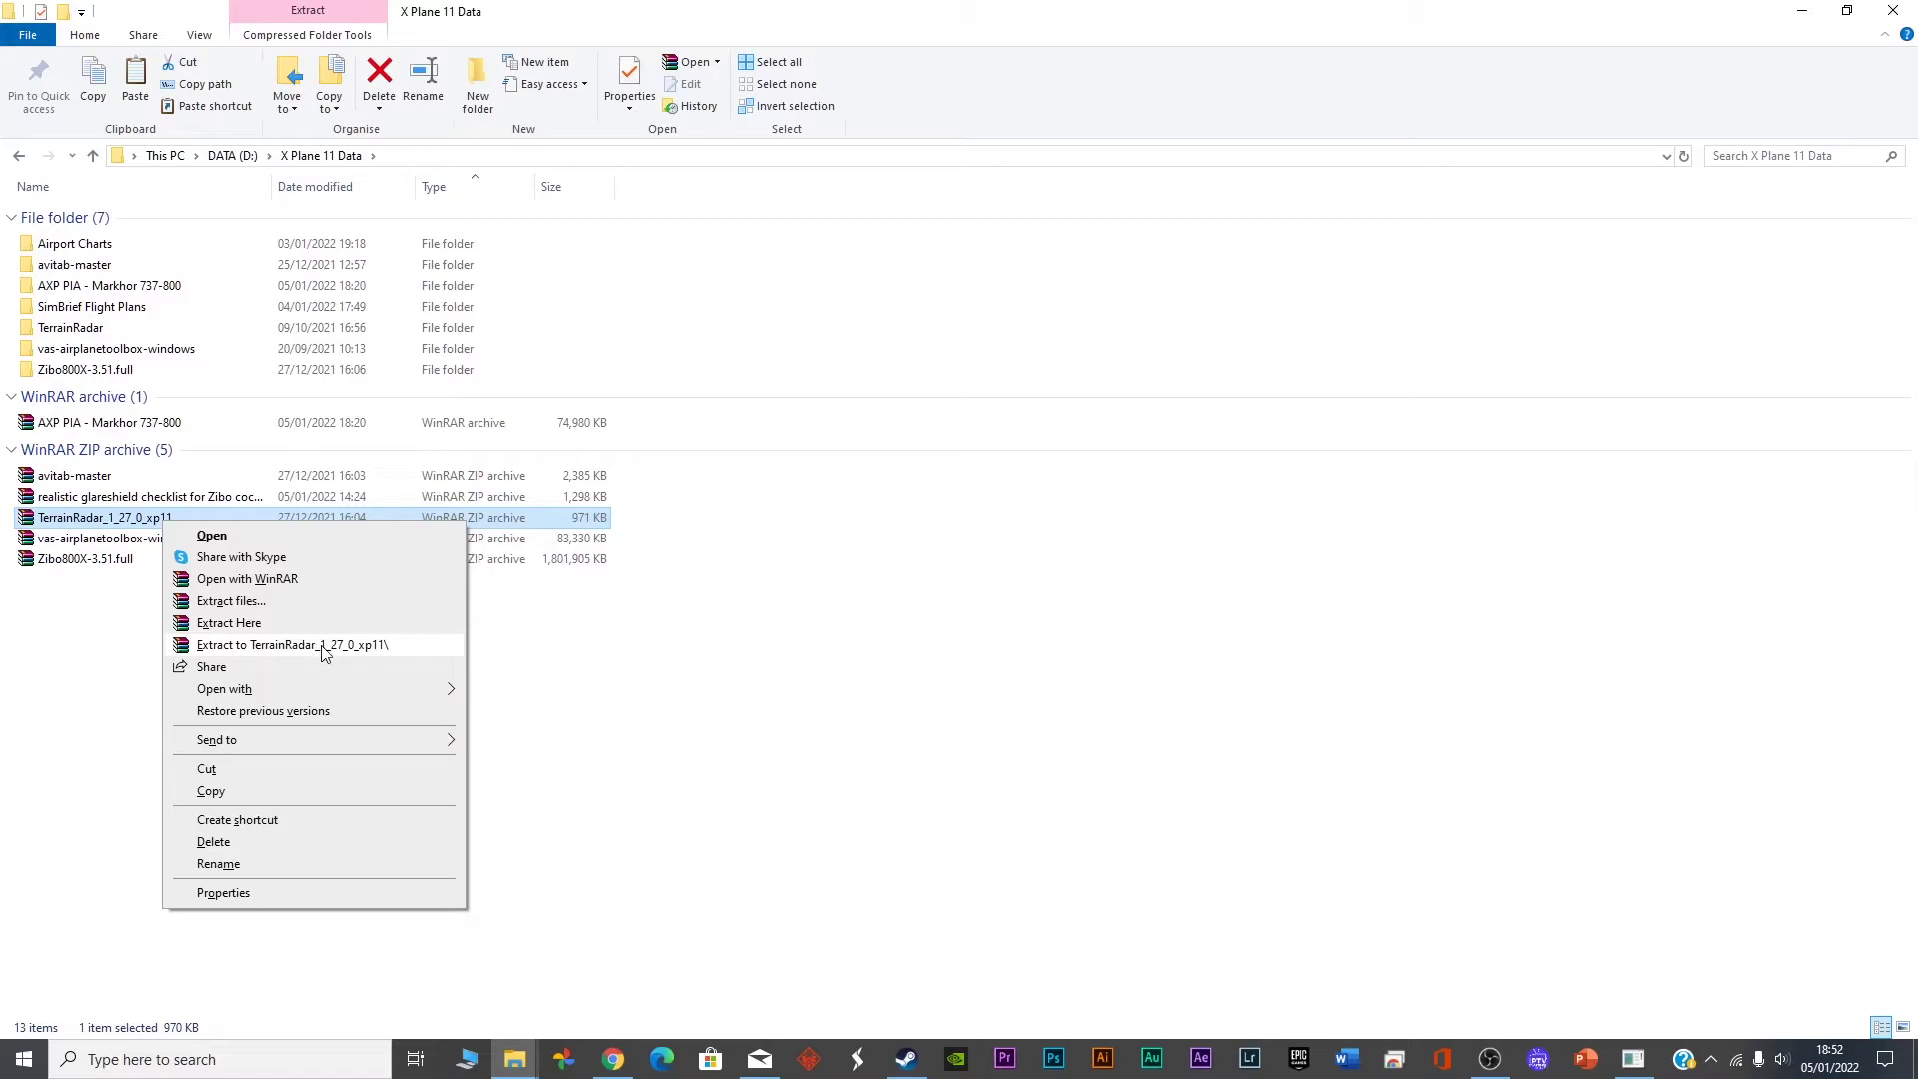
left_click(316, 645)
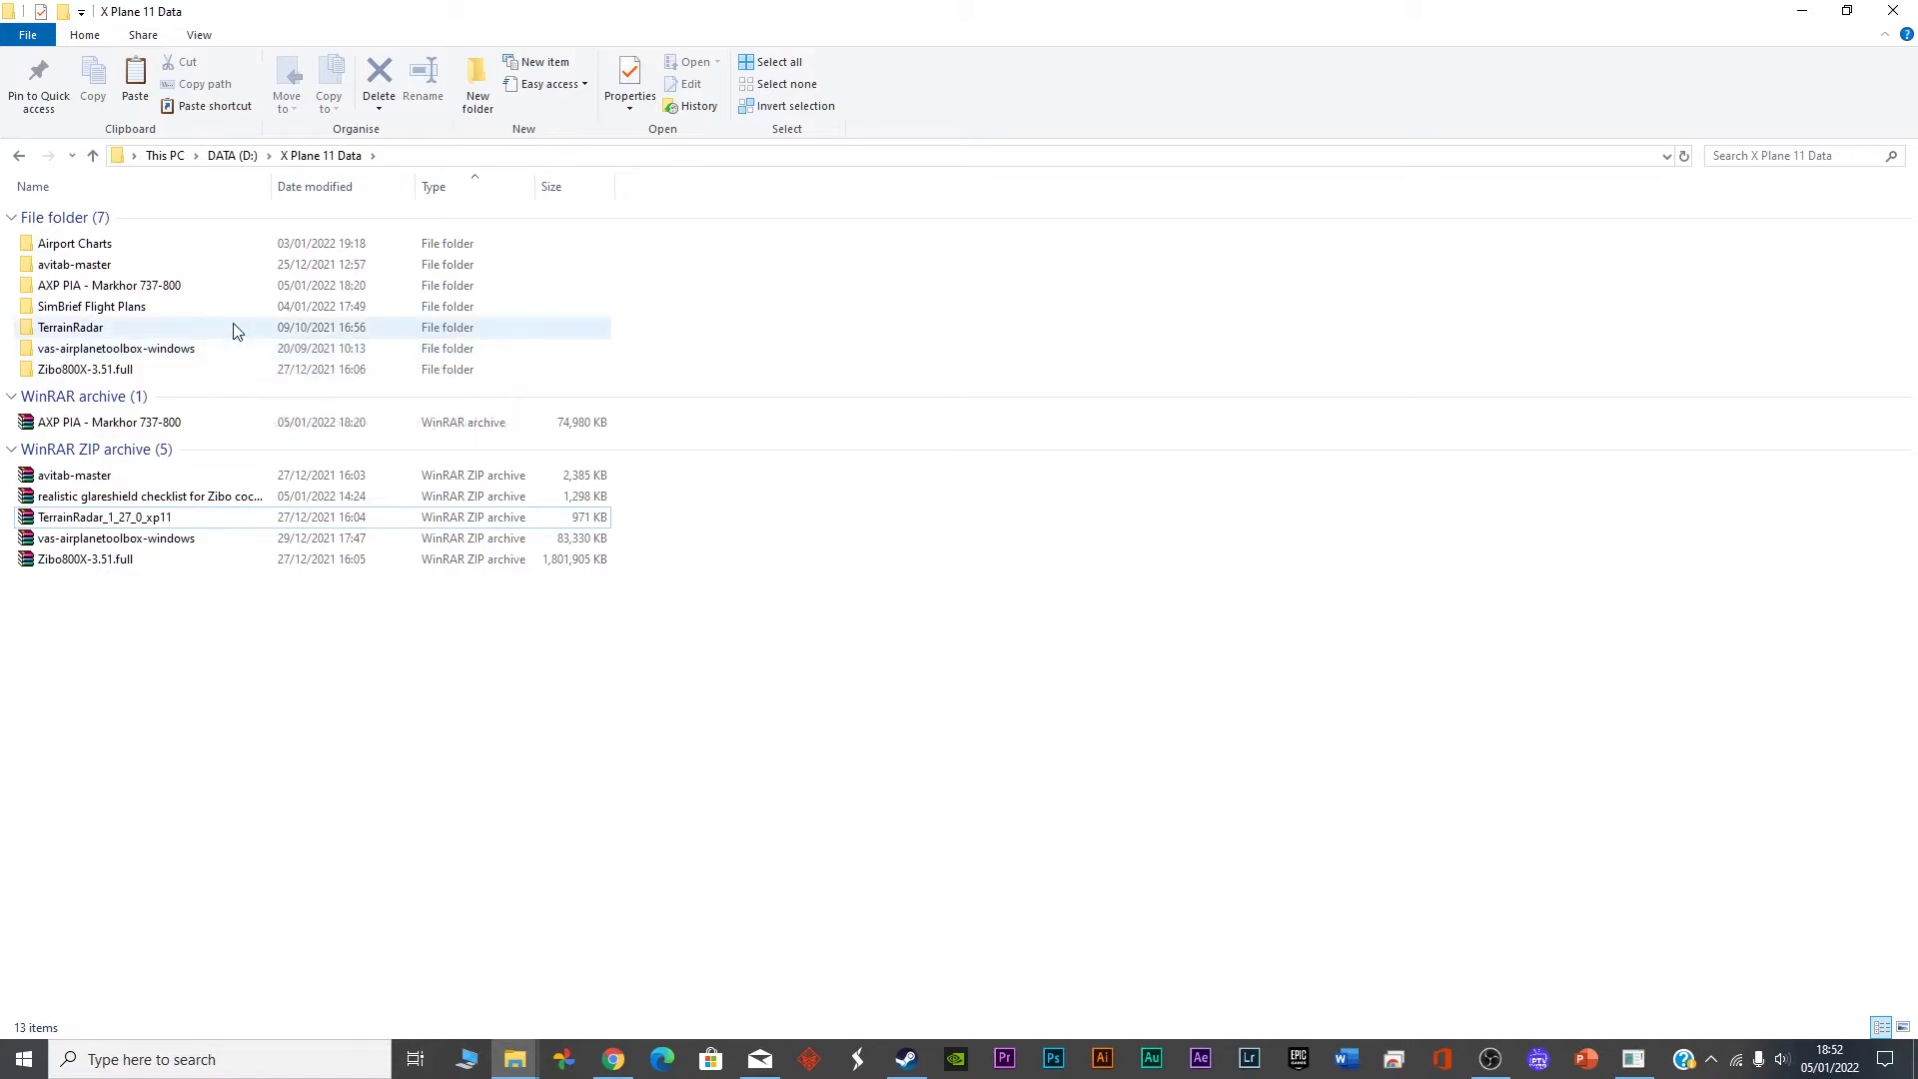
double_click(82, 264)
Step: Verify the avitab-master and TerrainRadar folders inside plugins, then return to X-Plane
left_click(18, 155)
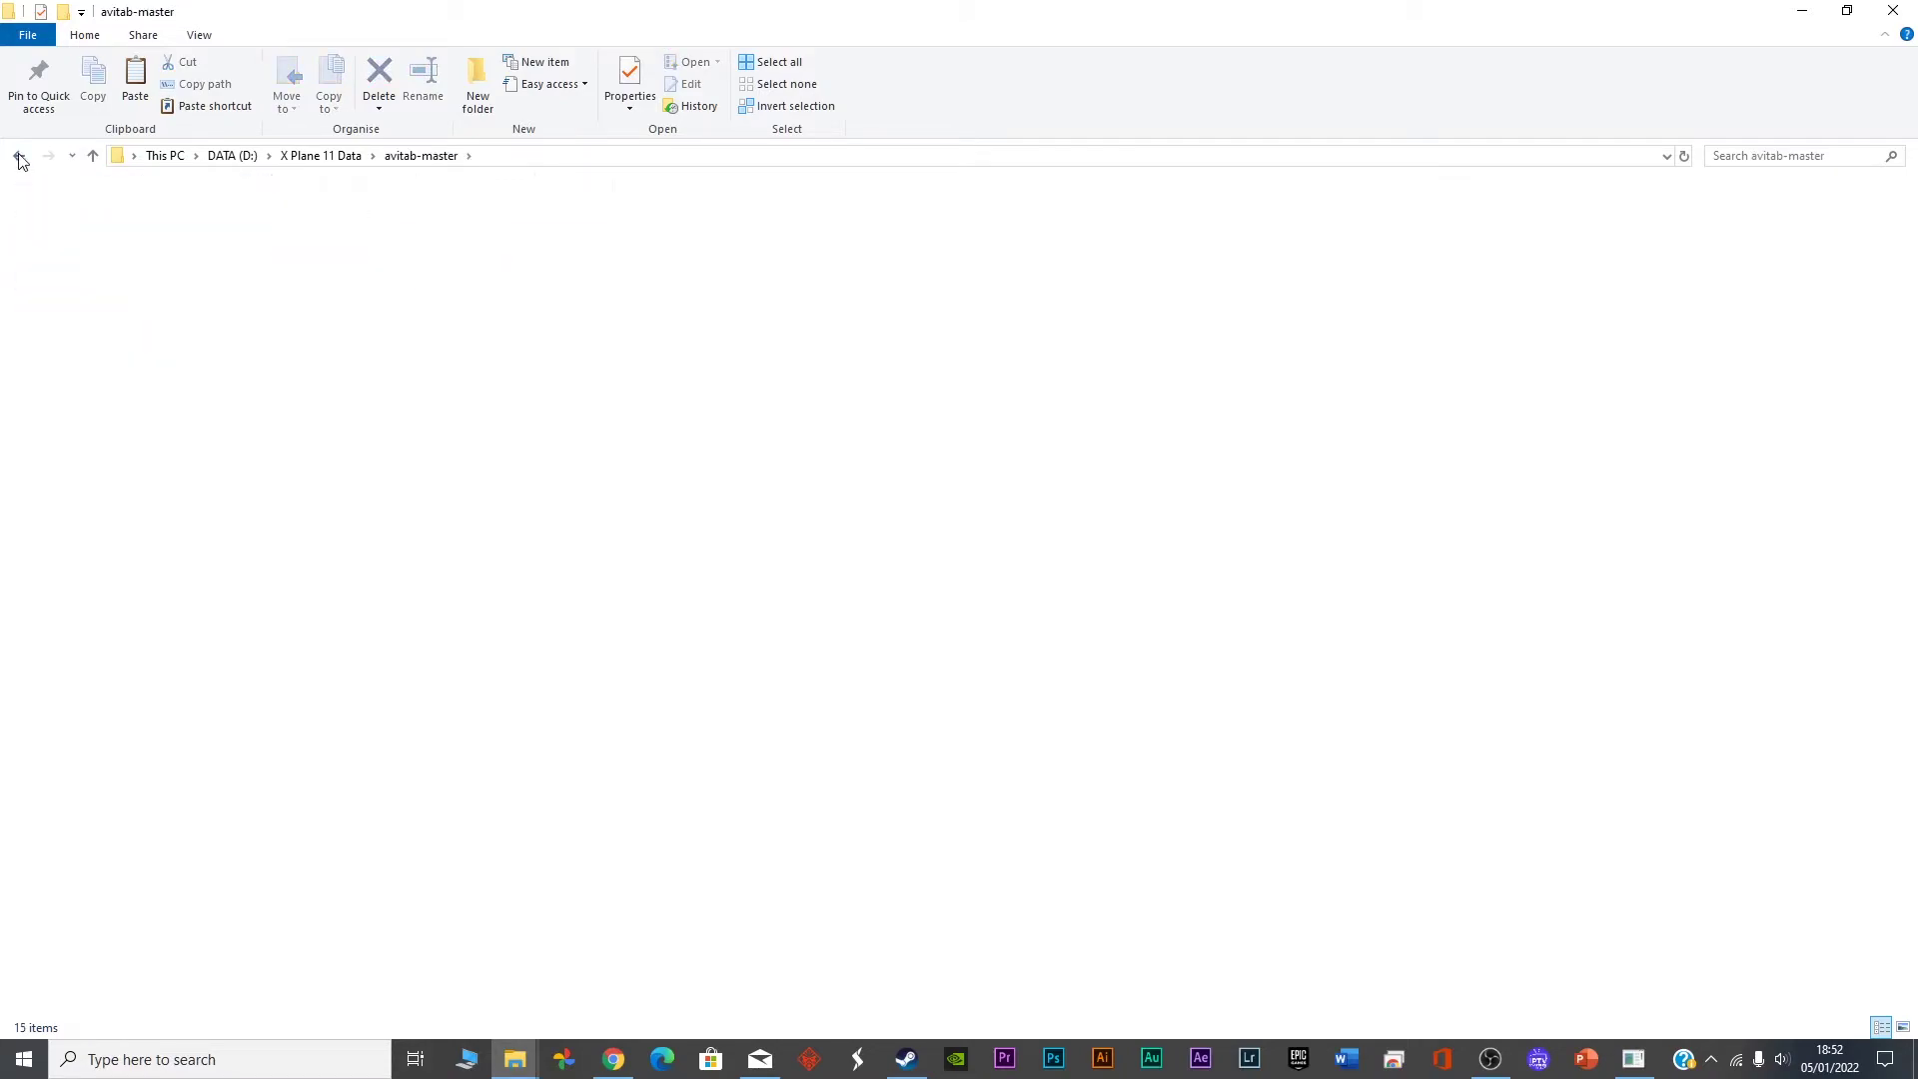
double_click(133, 263)
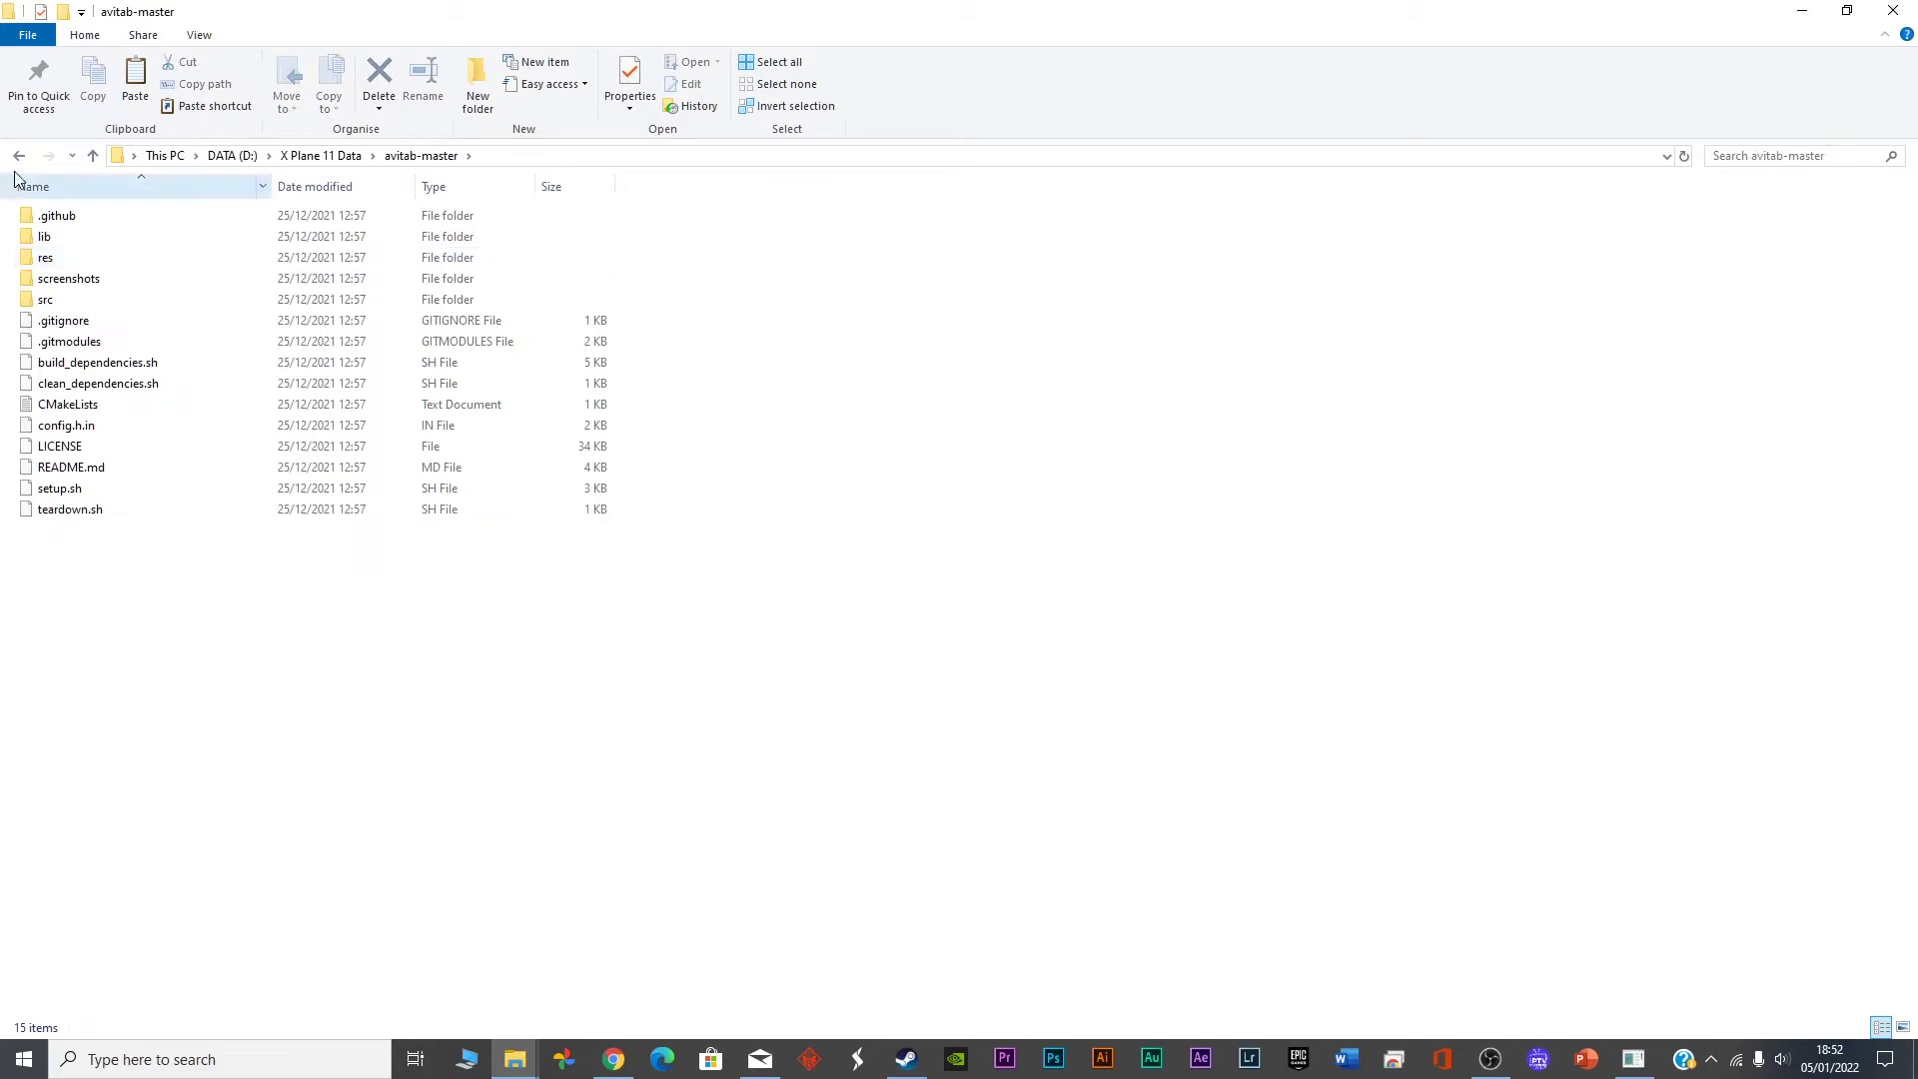
key("alt+Left")
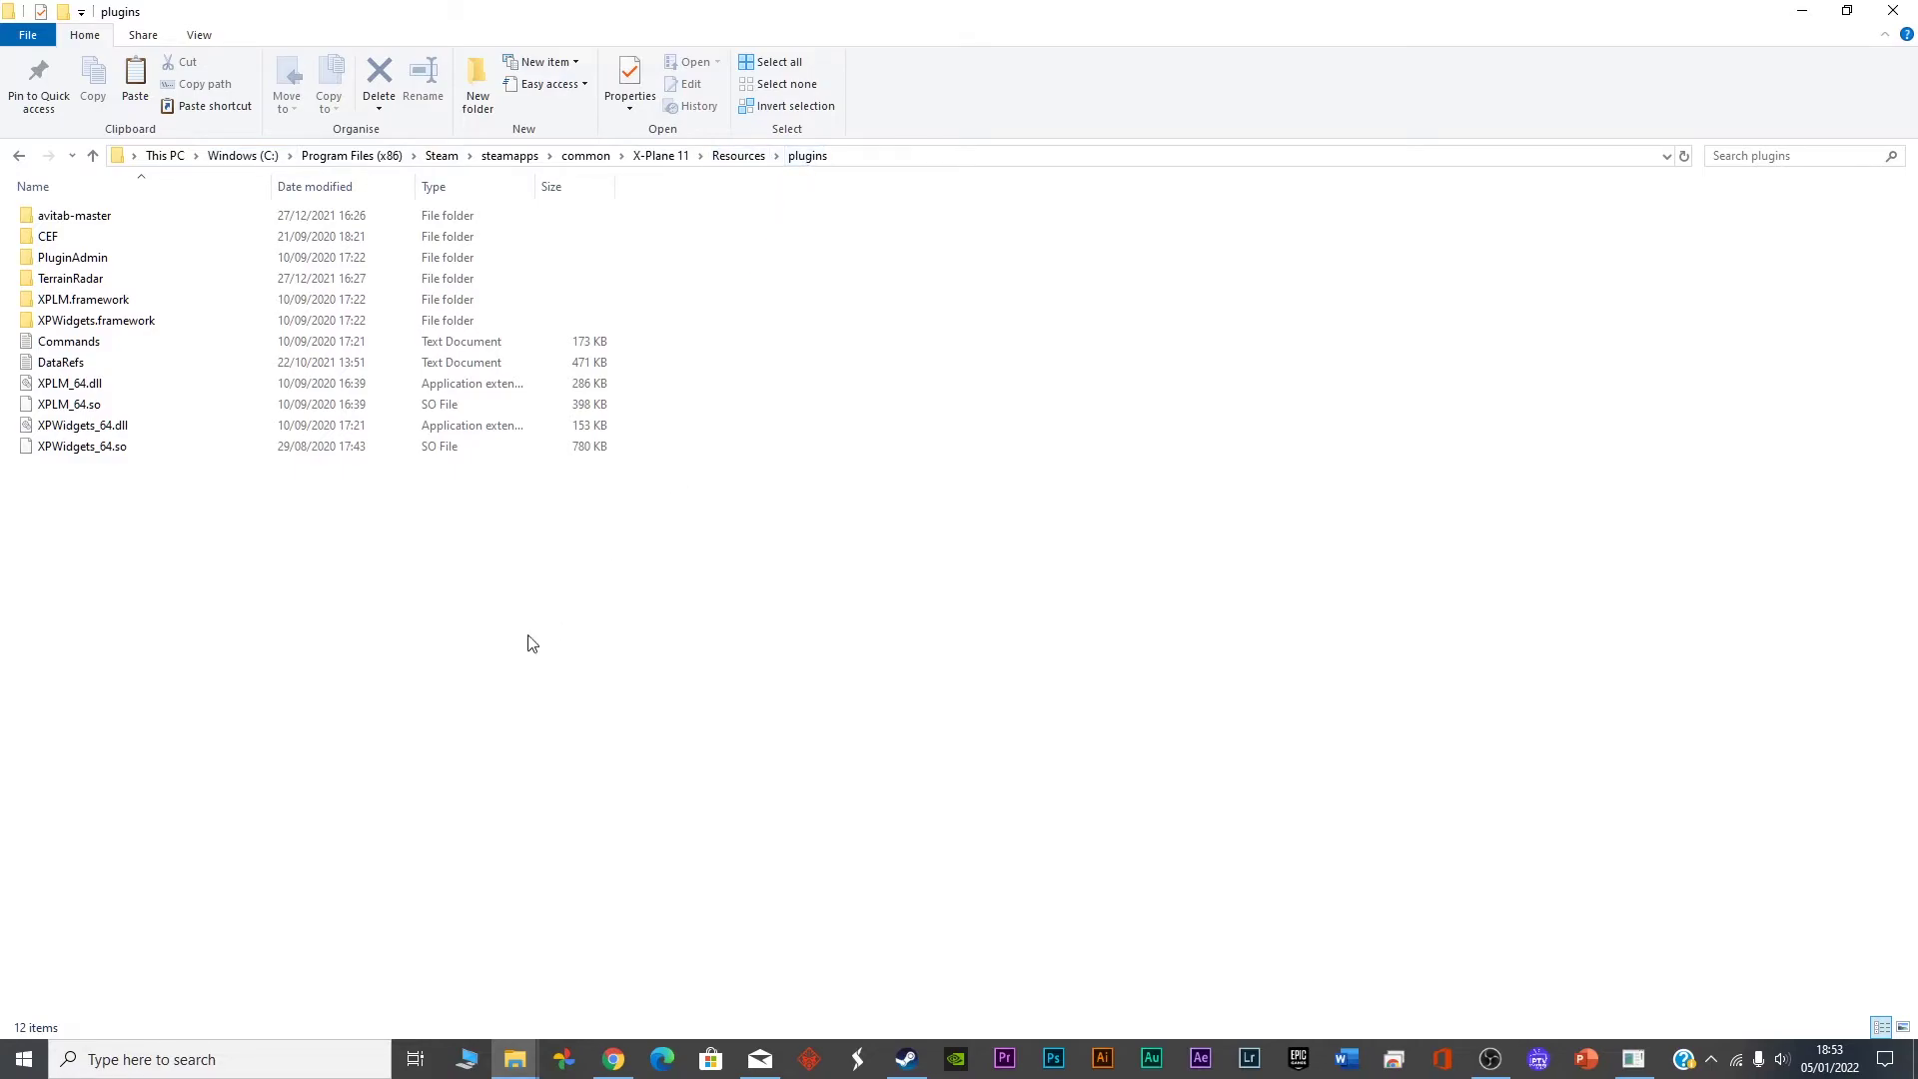
double_click(102, 217)
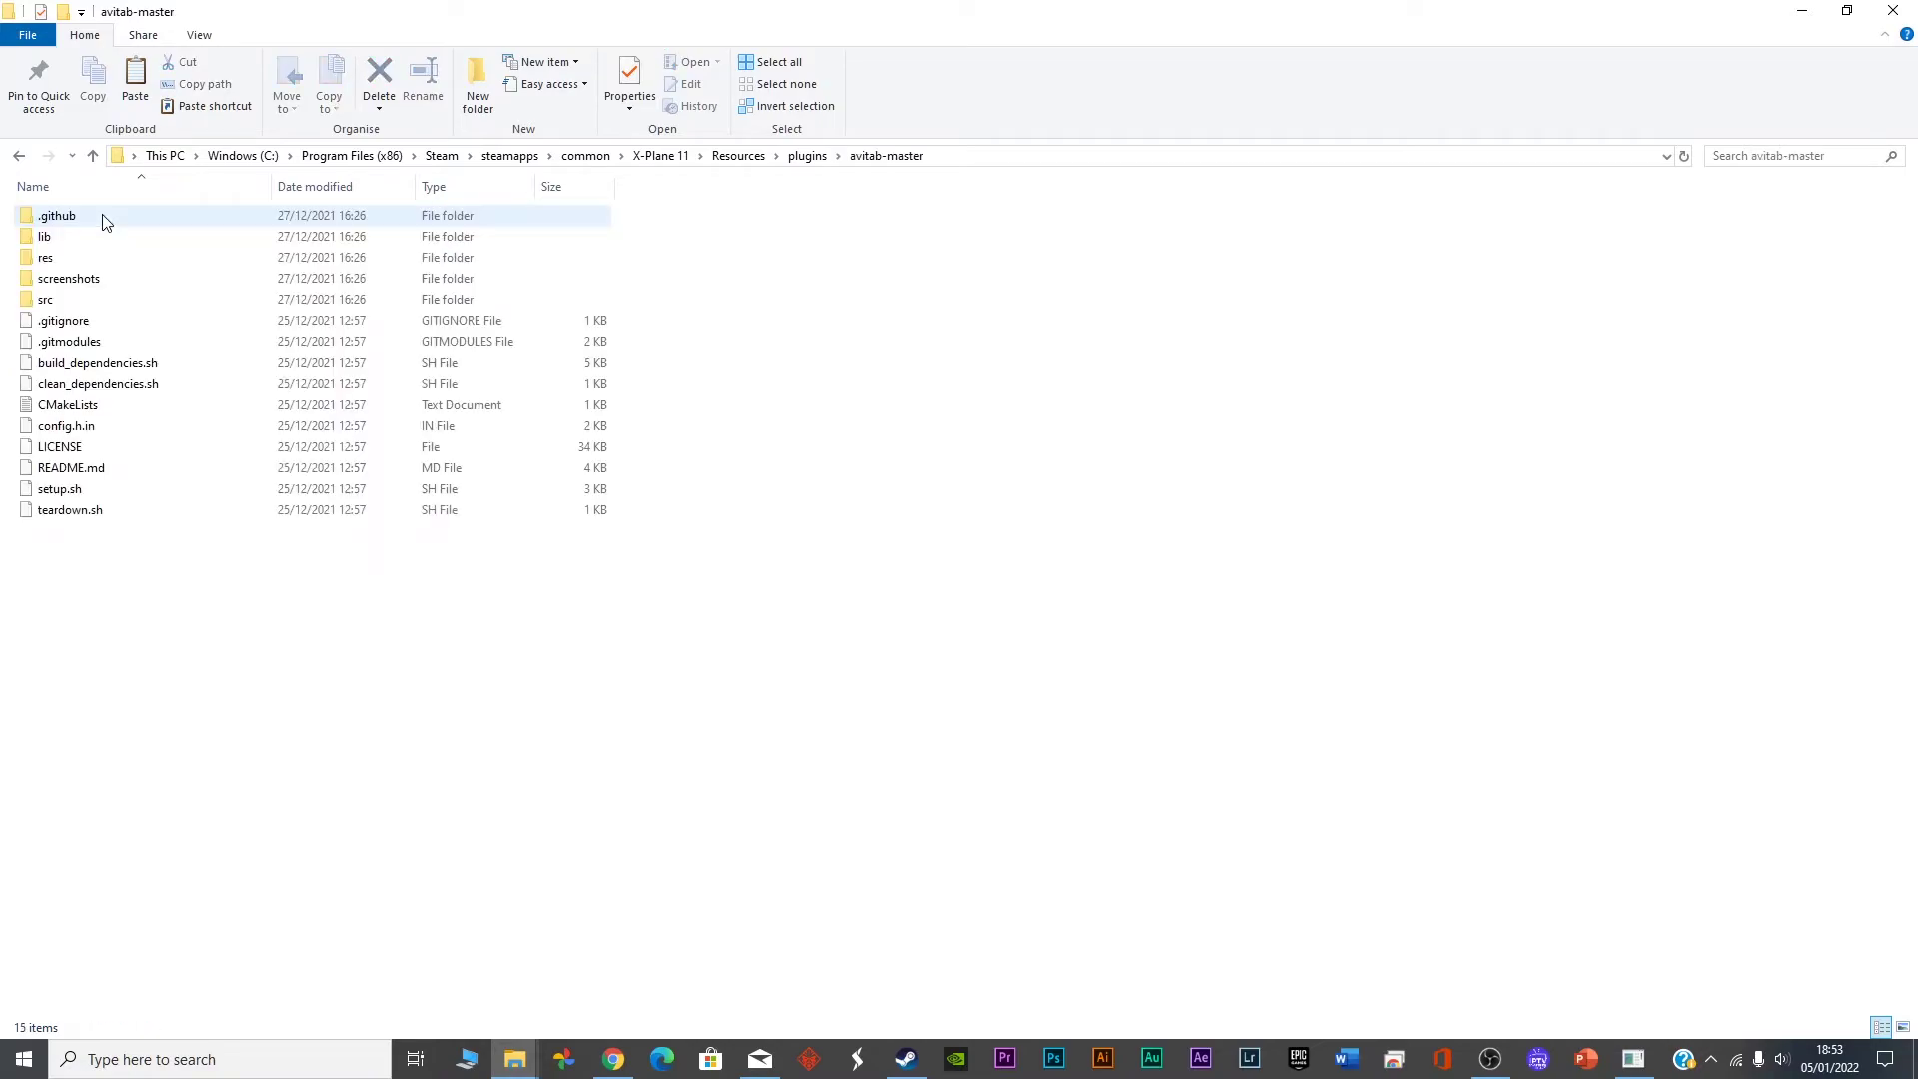
left_click(91, 157)
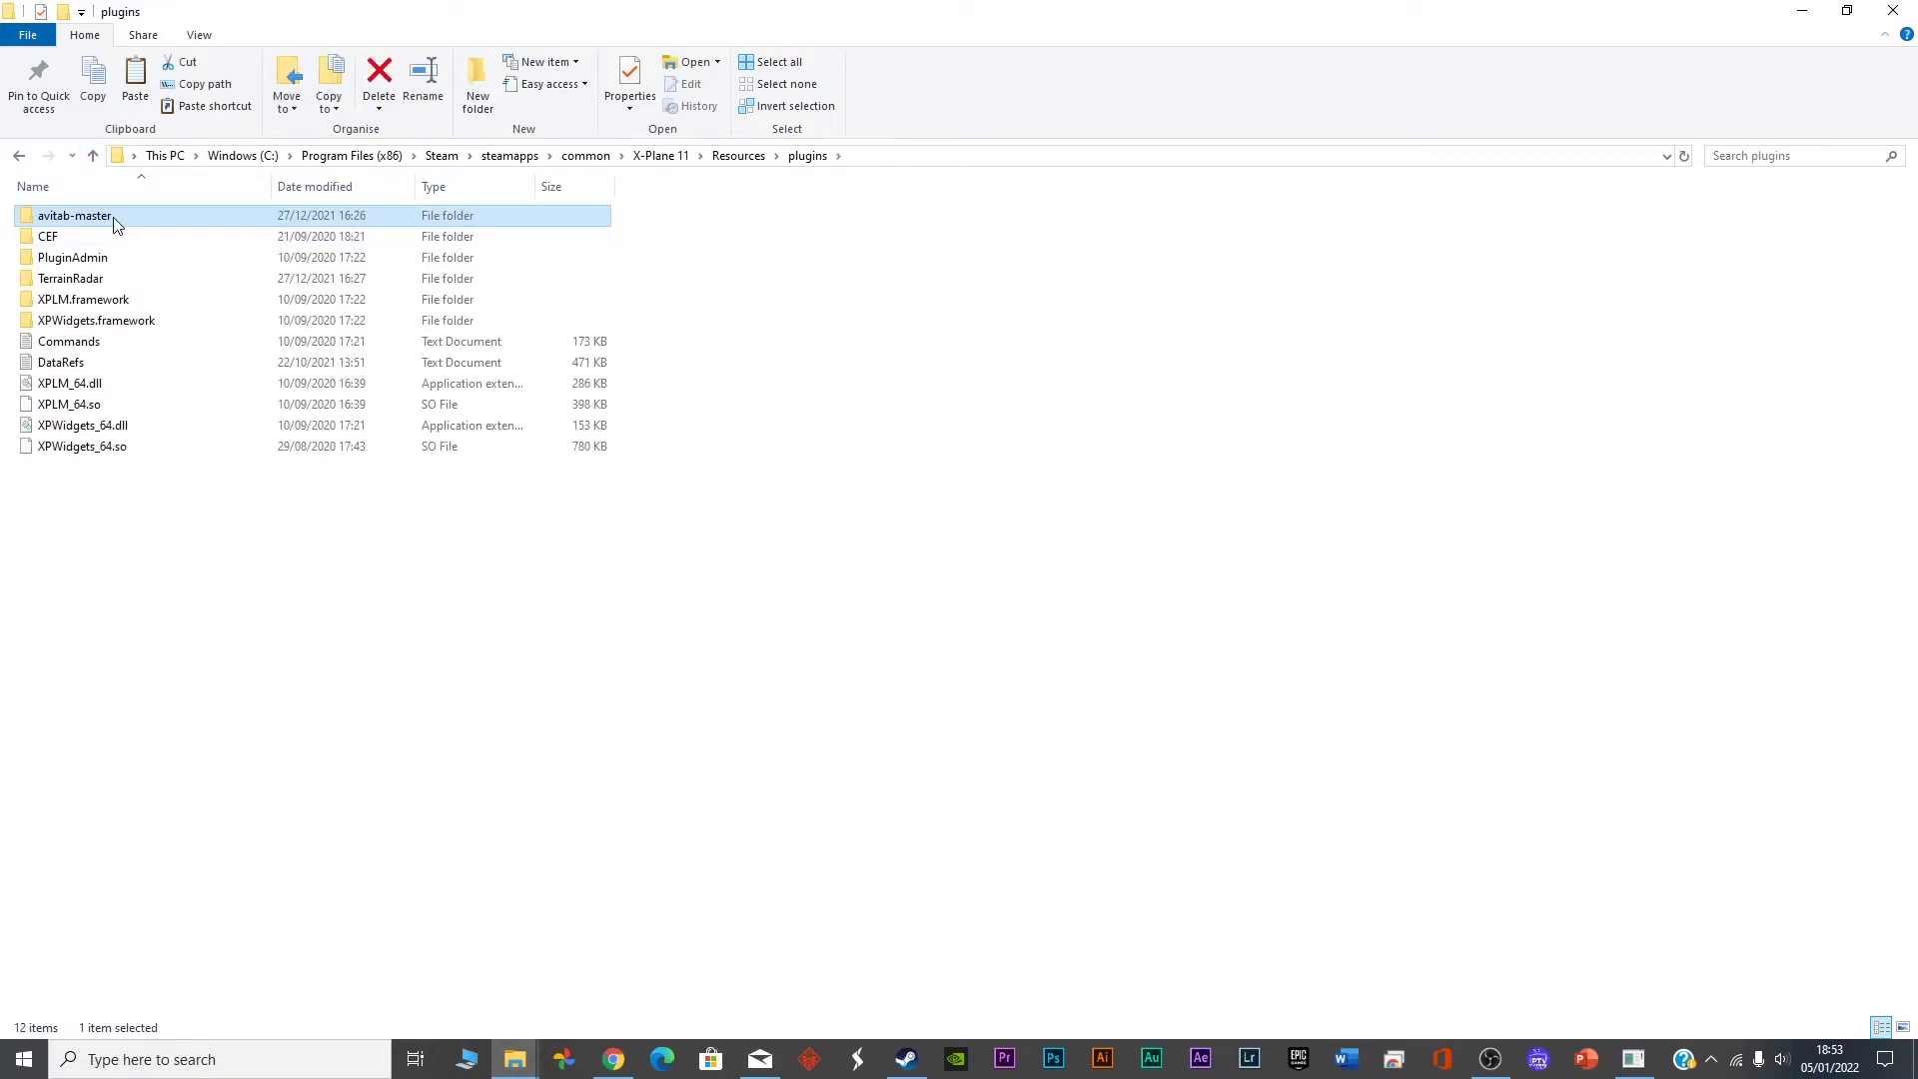
double_click(160, 282)
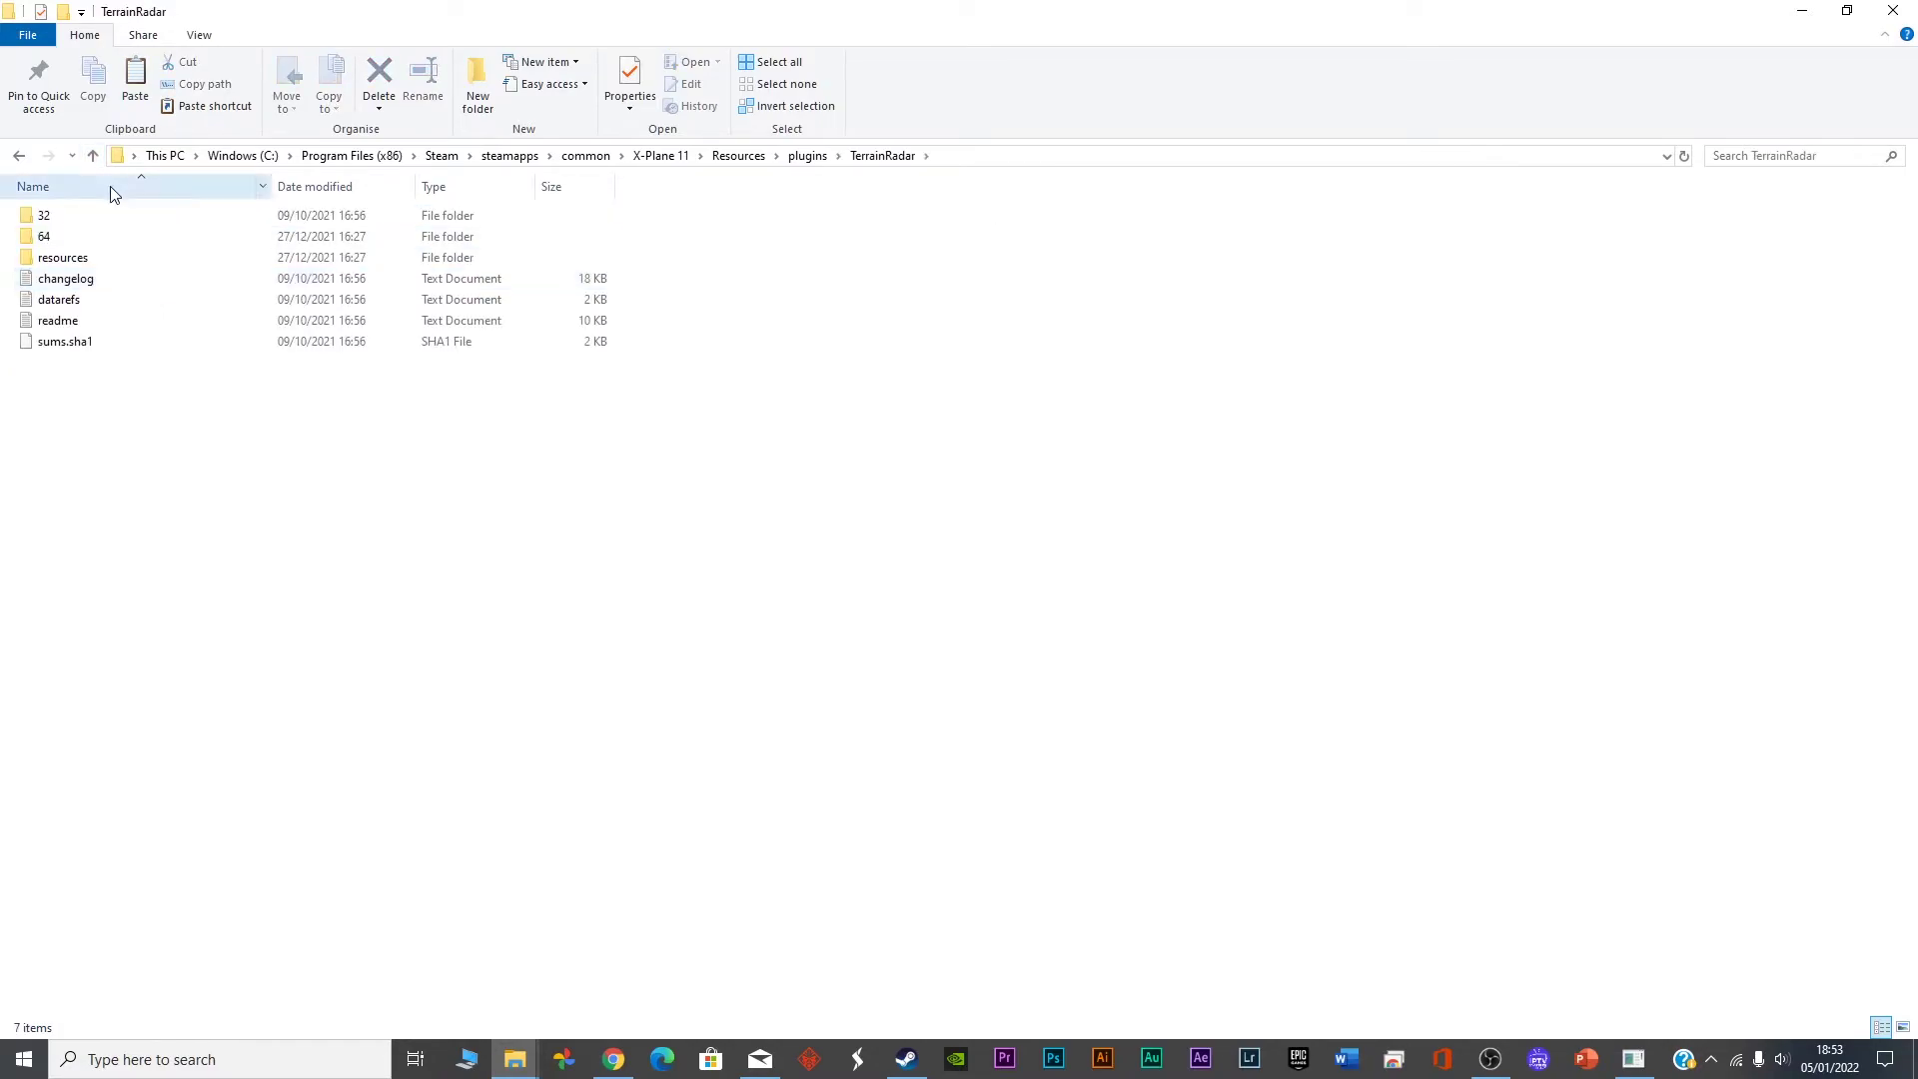
left_click(92, 156)
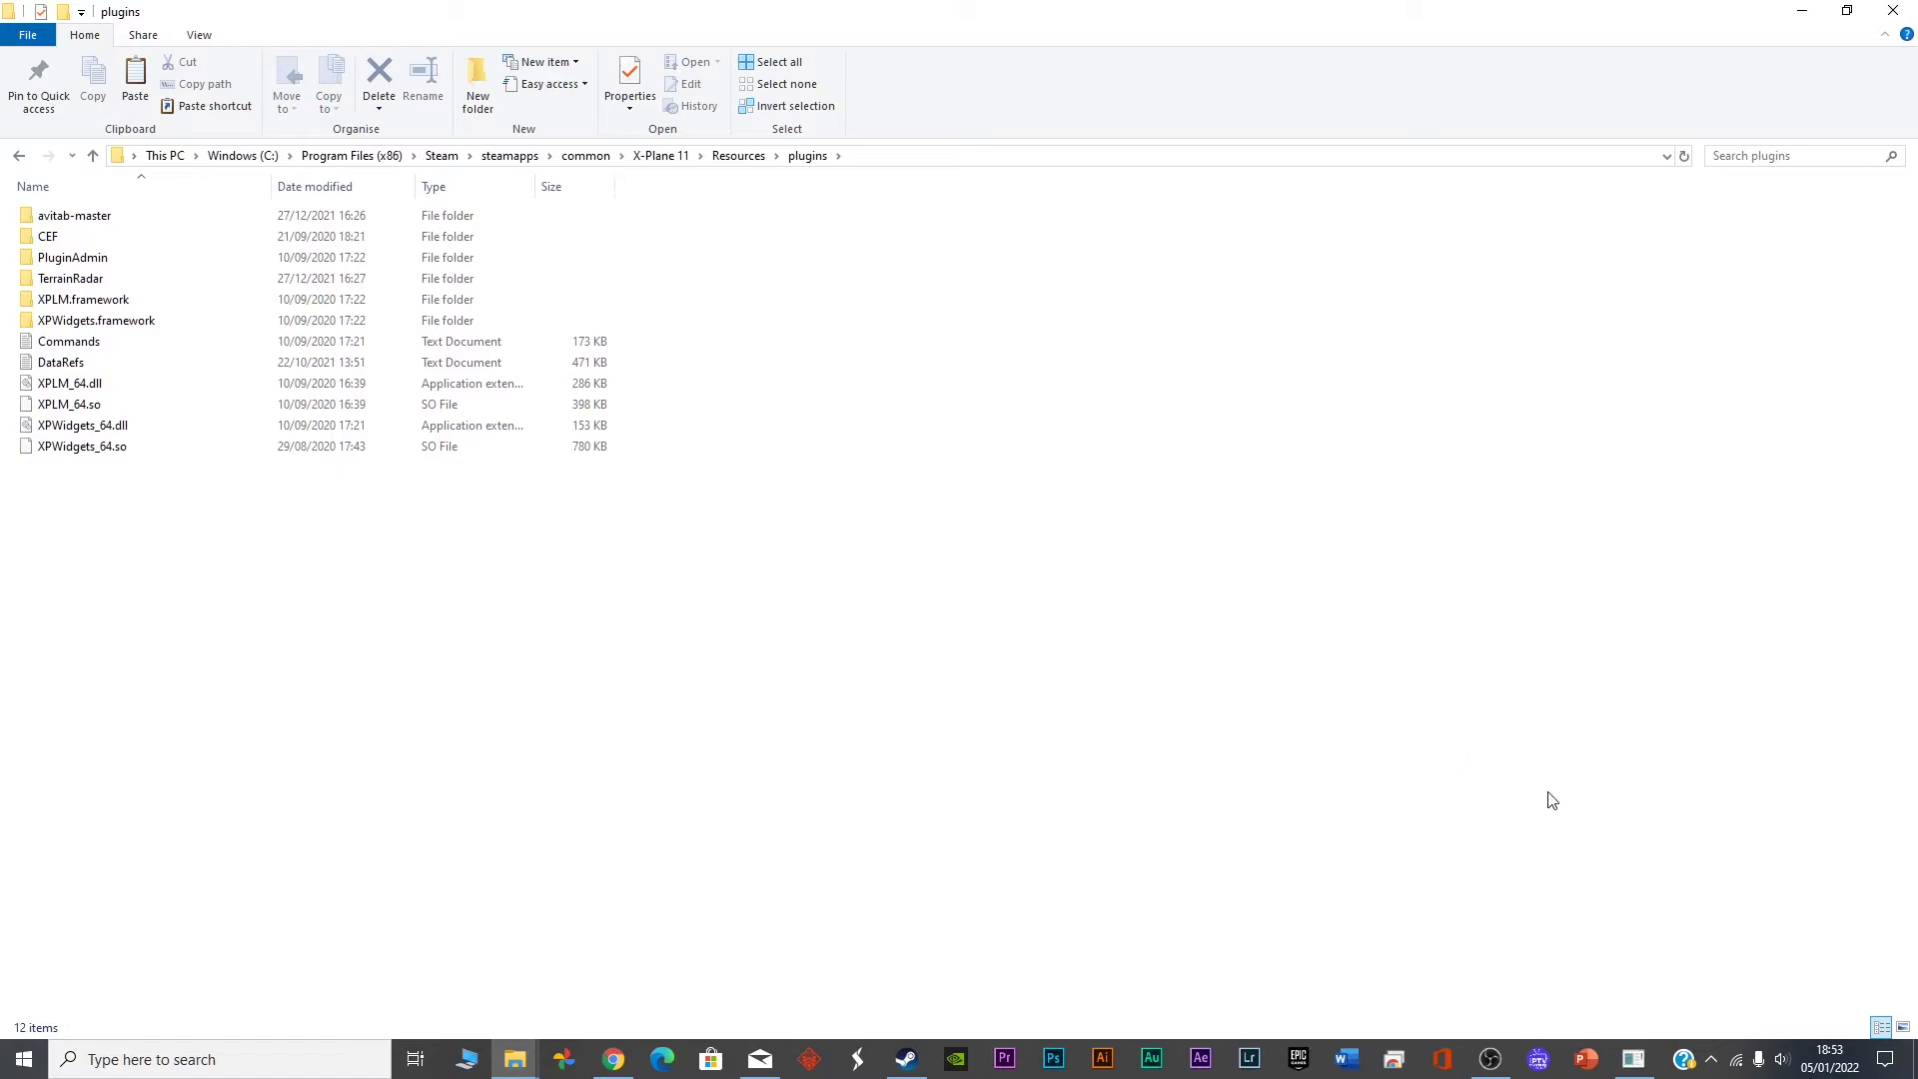
key("alt+Tab")
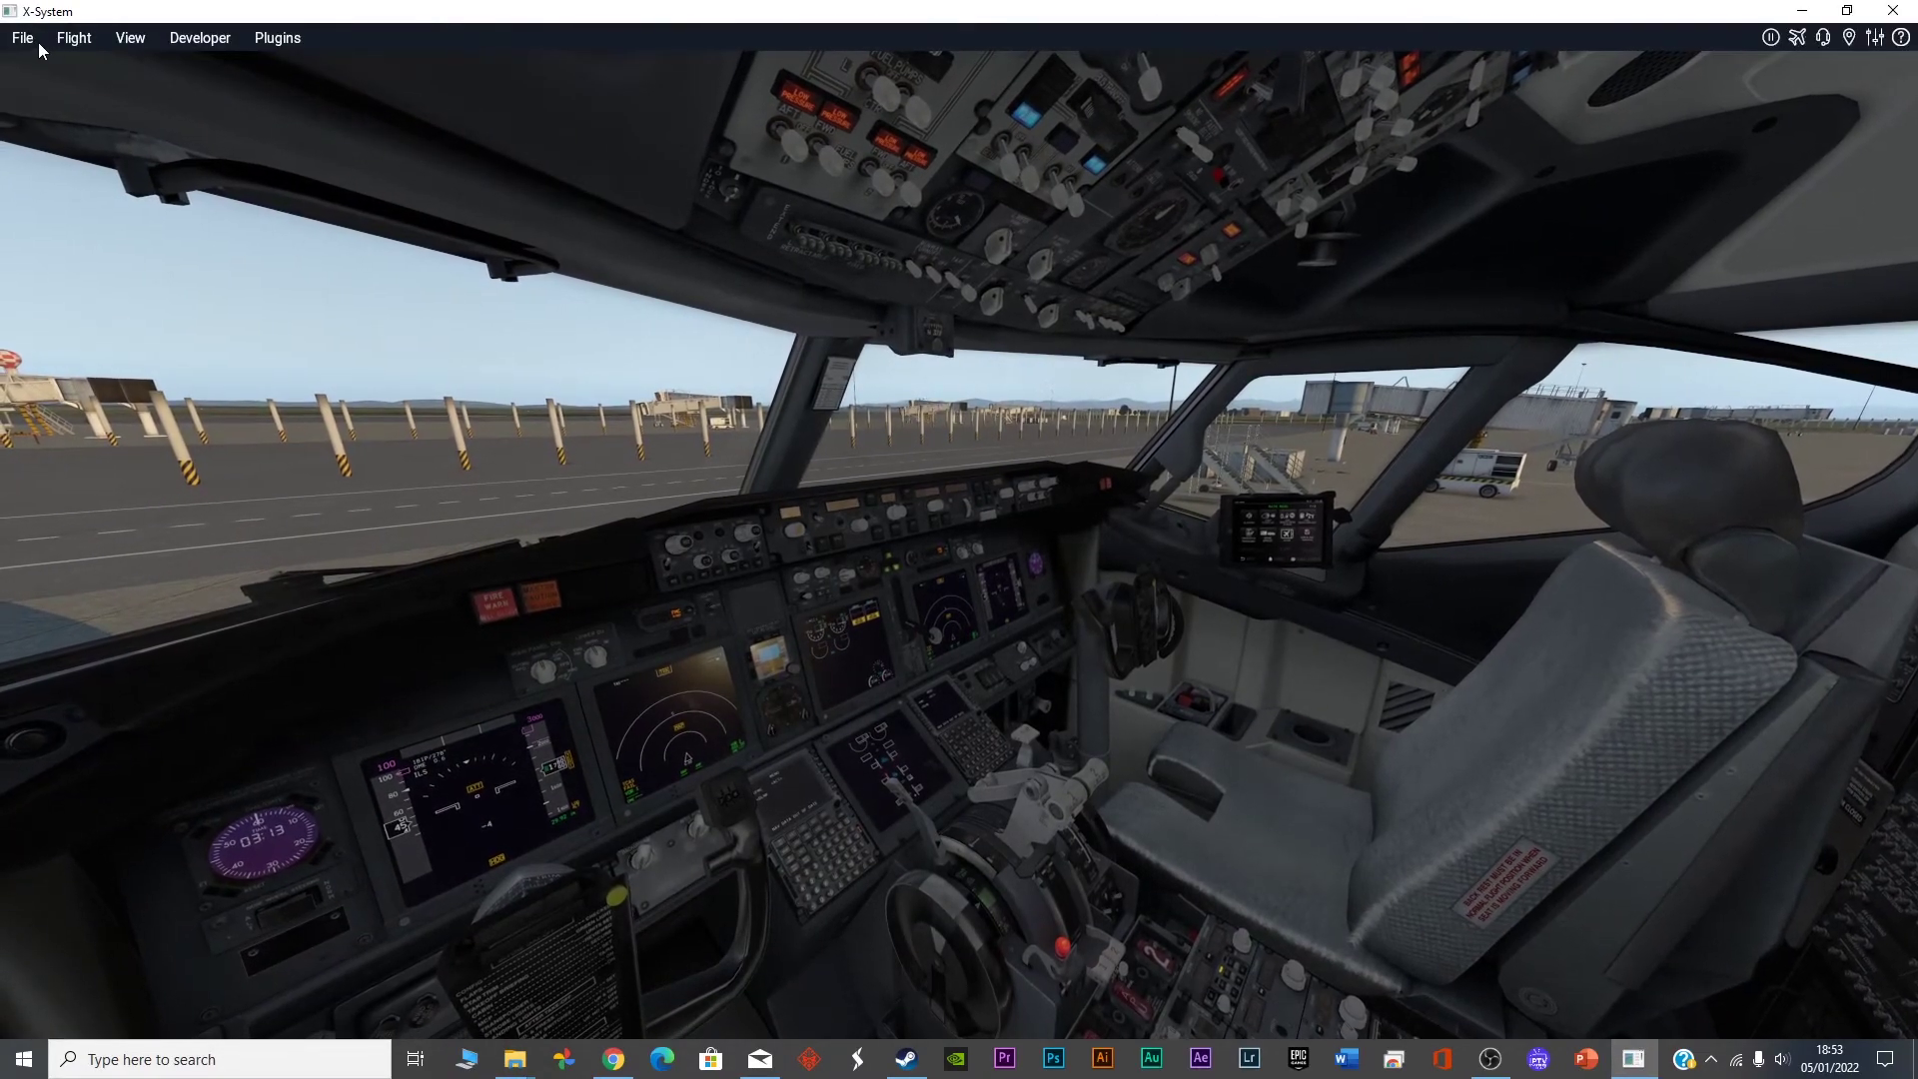
Step: Reach the Flight Configuration screen through File > Main Menu
left_click(36, 42)
left_click(34, 62)
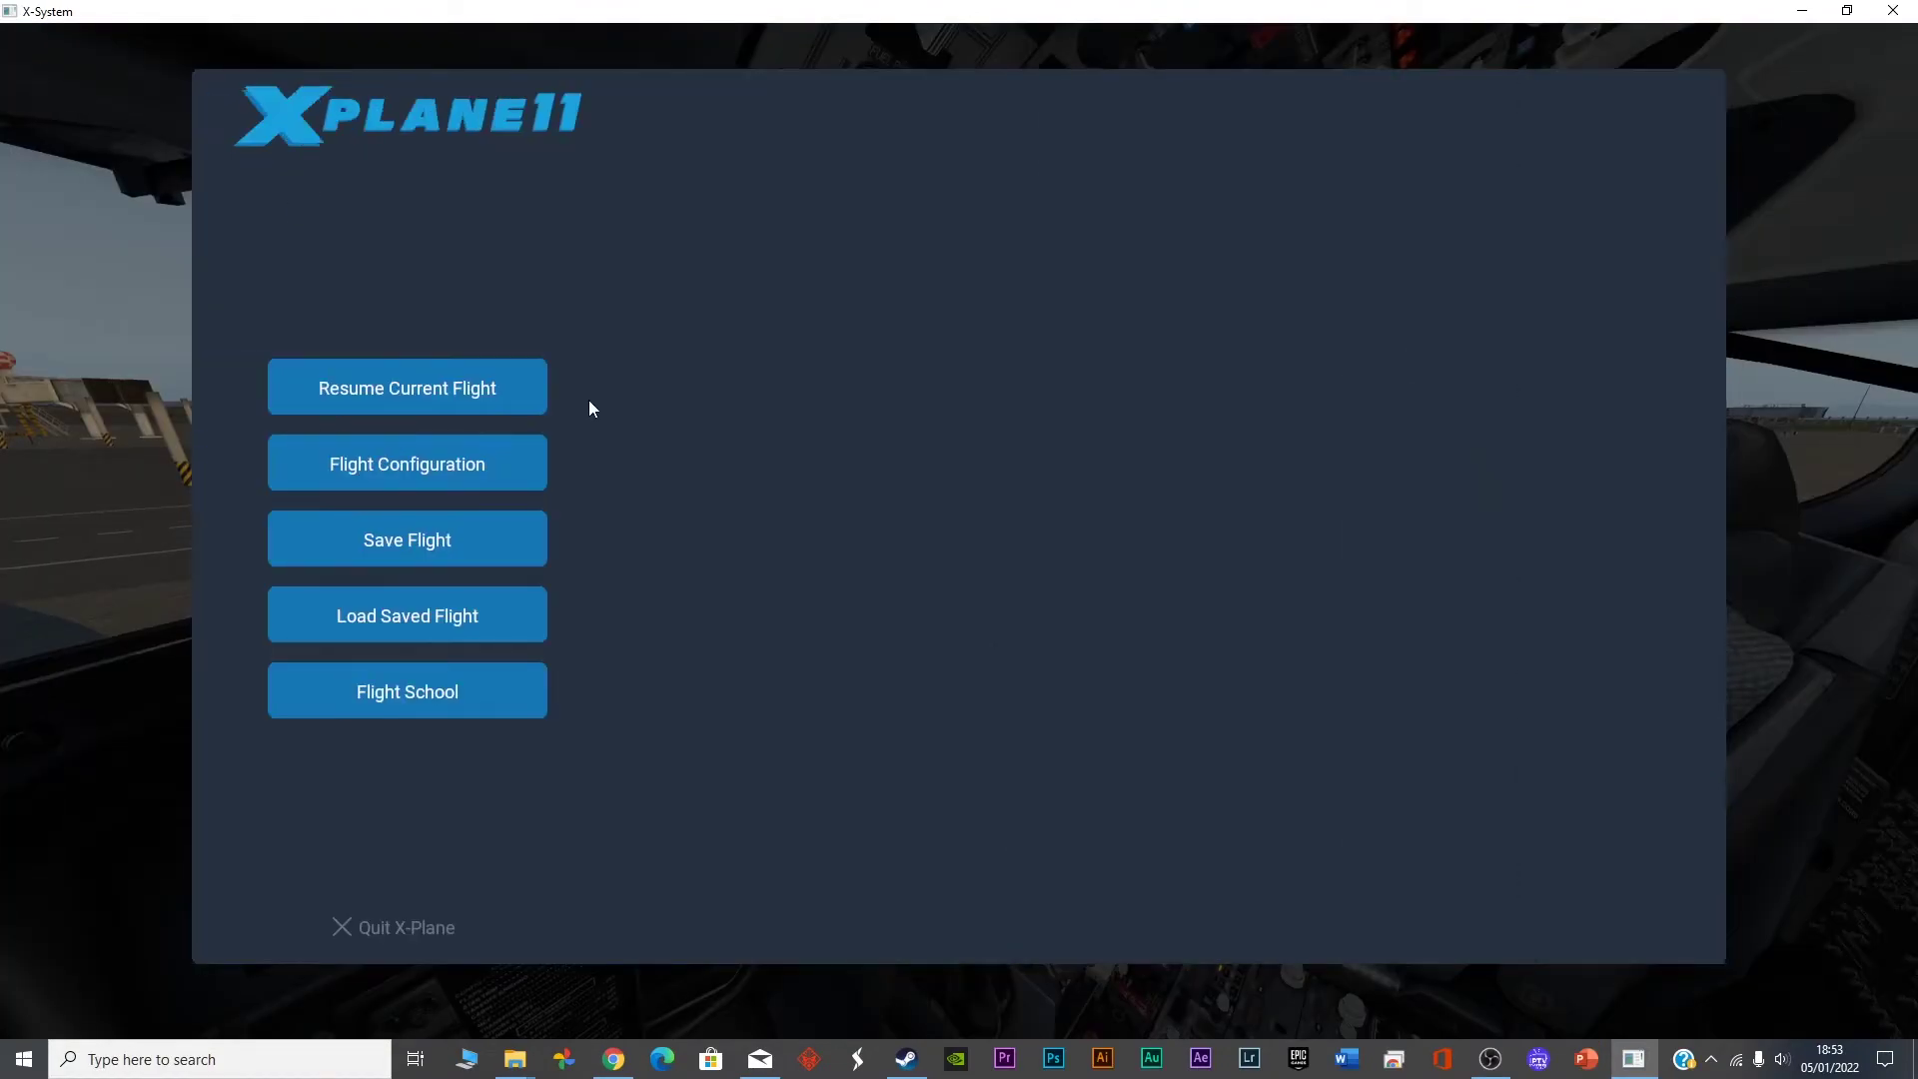
left_click(494, 477)
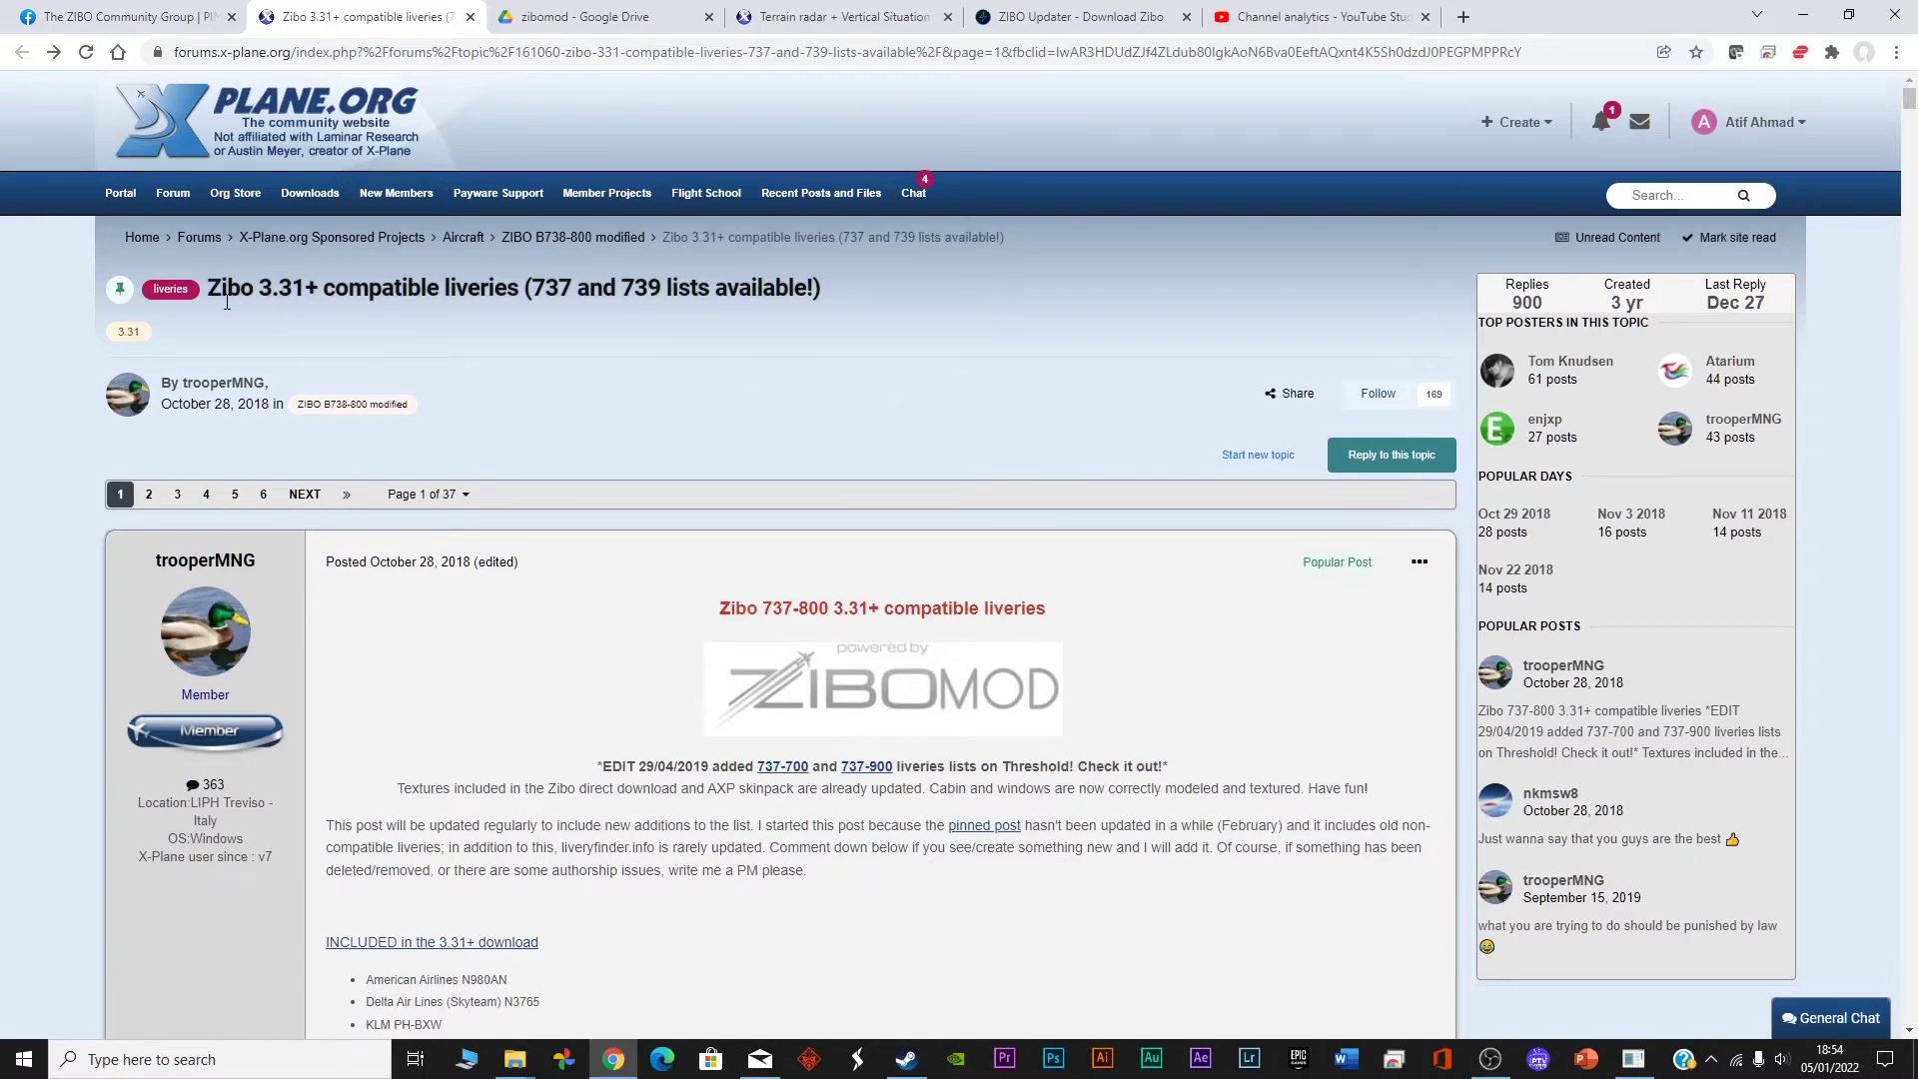
scroll(790, 475, "down", 1)
scroll(790, 476, "down", 3)
scroll(790, 475, "down", 2)
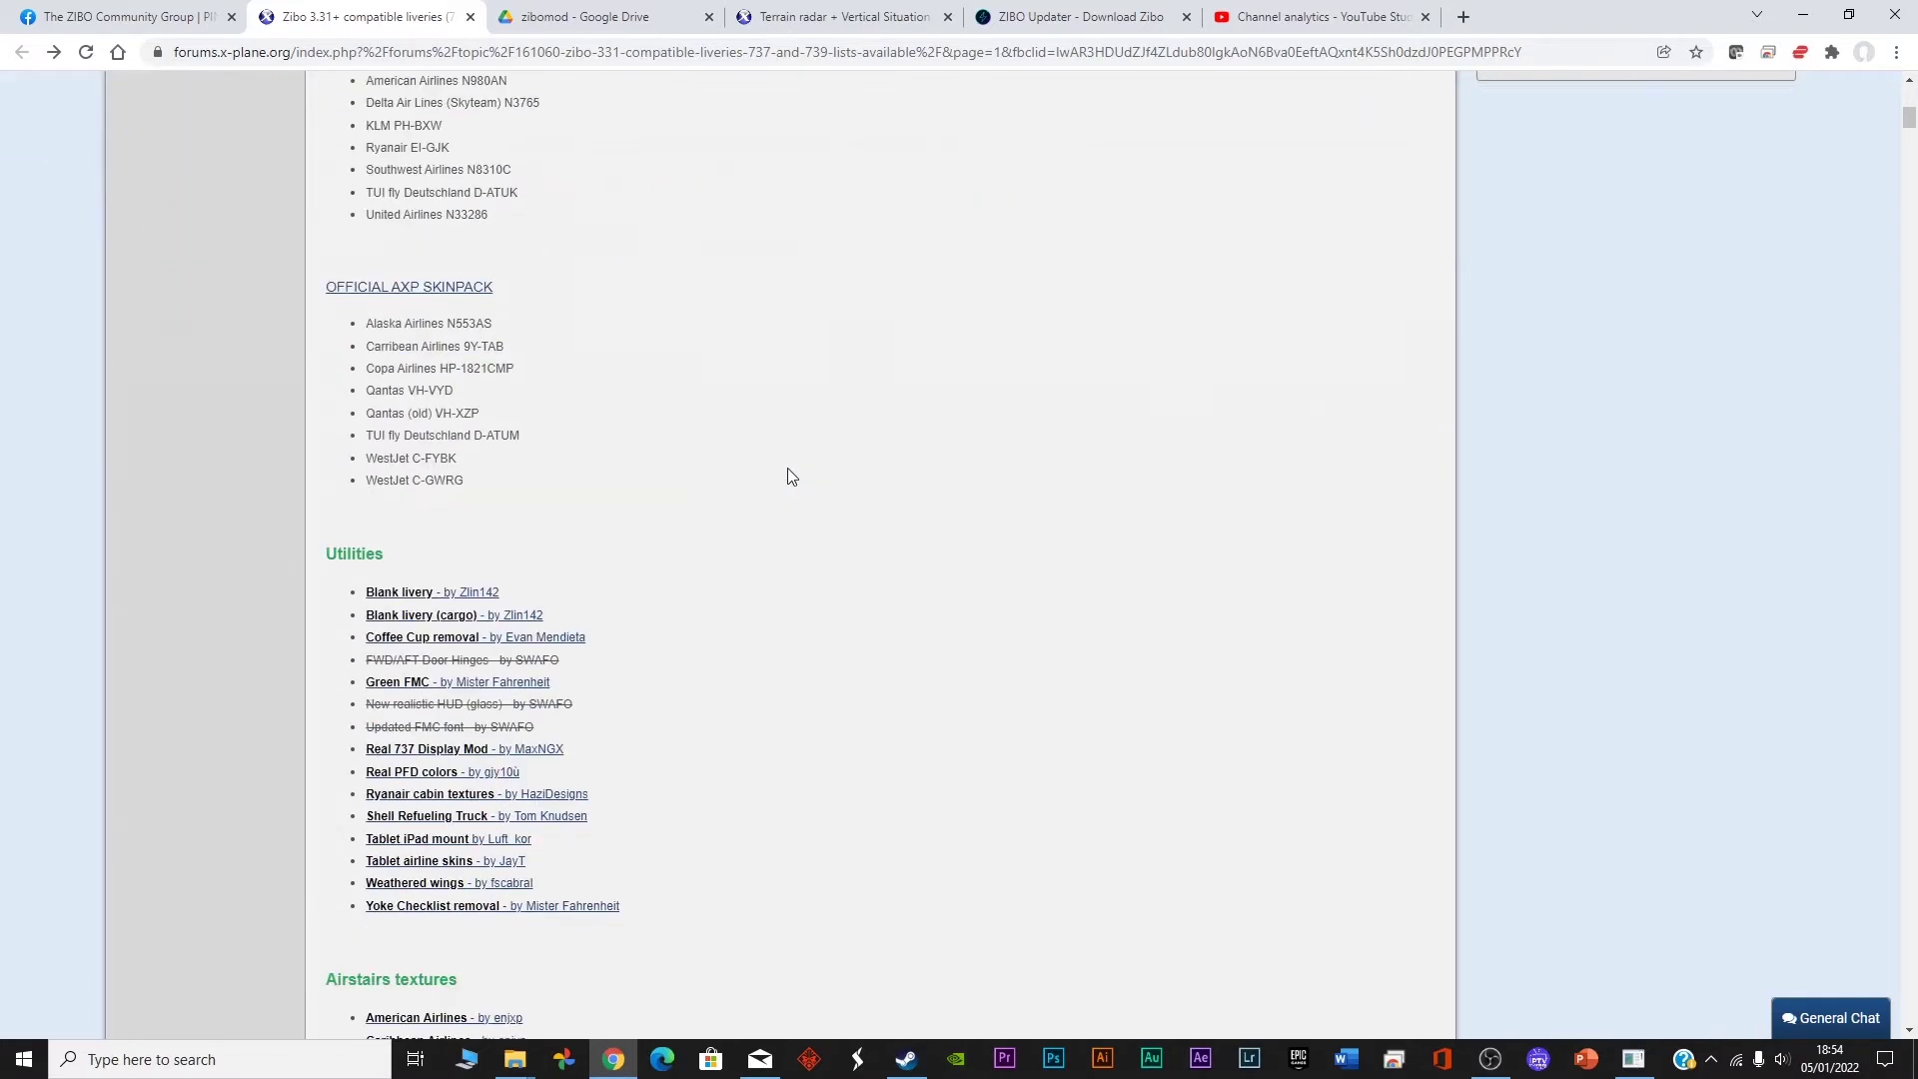
scroll(790, 475, "up", 1)
scroll(787, 467, "down", 3)
scroll(785, 470, "down", 2)
scroll(785, 470, "down", 1)
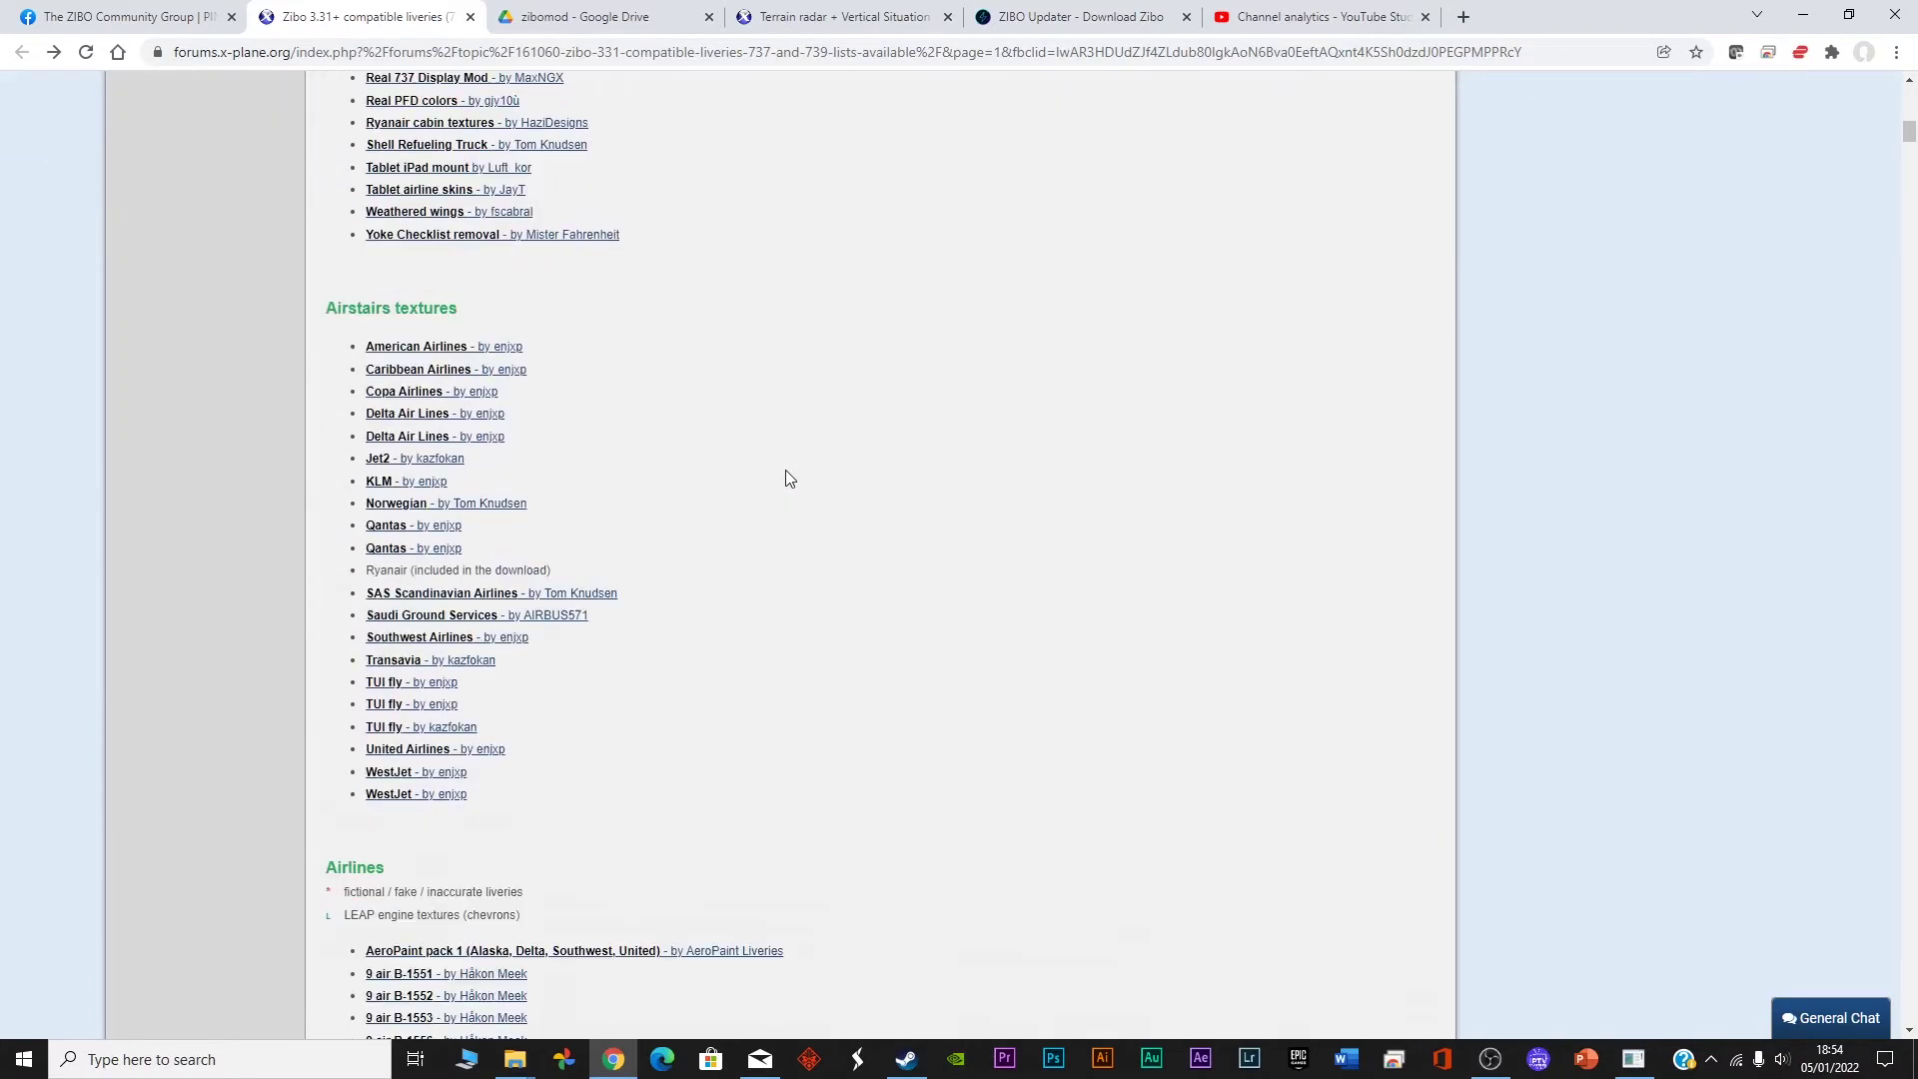
scroll(785, 469, "down", 1)
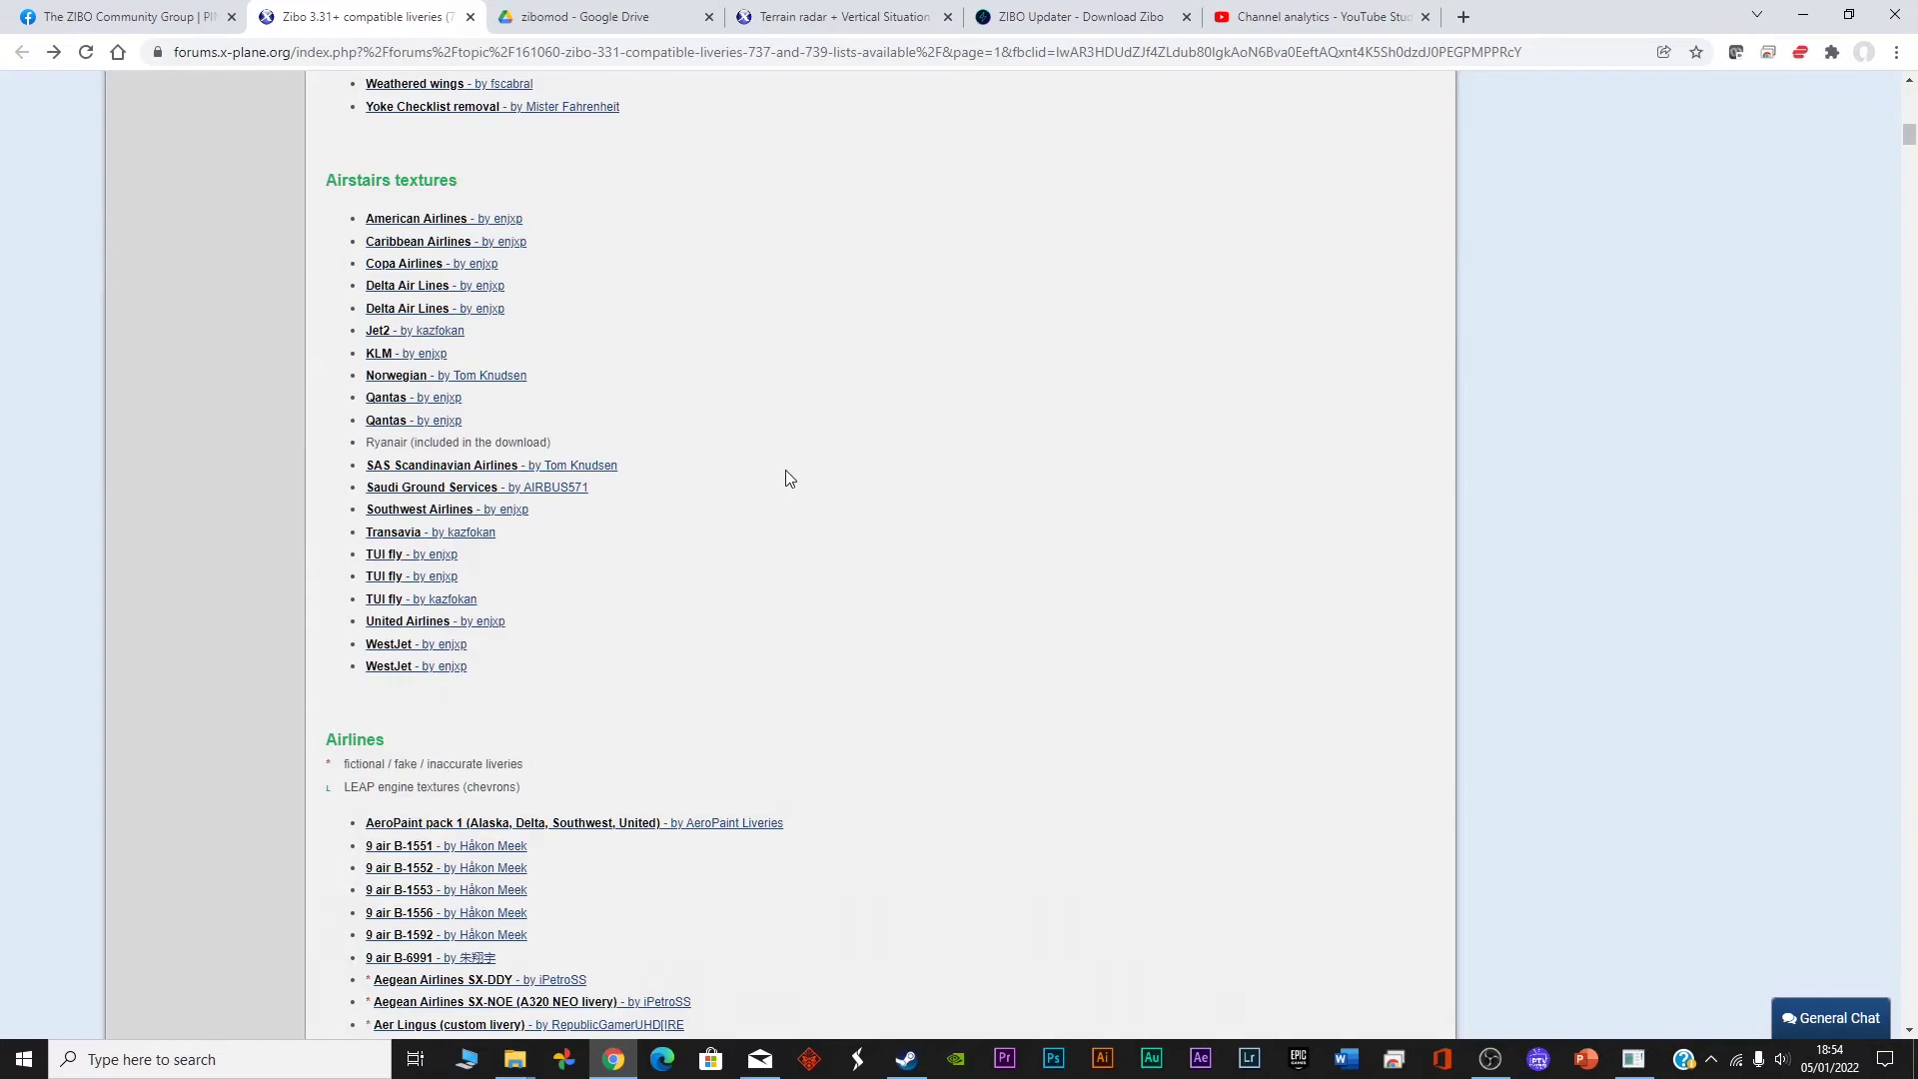
scroll(785, 476, "down", 1)
scroll(785, 477, "down", 2)
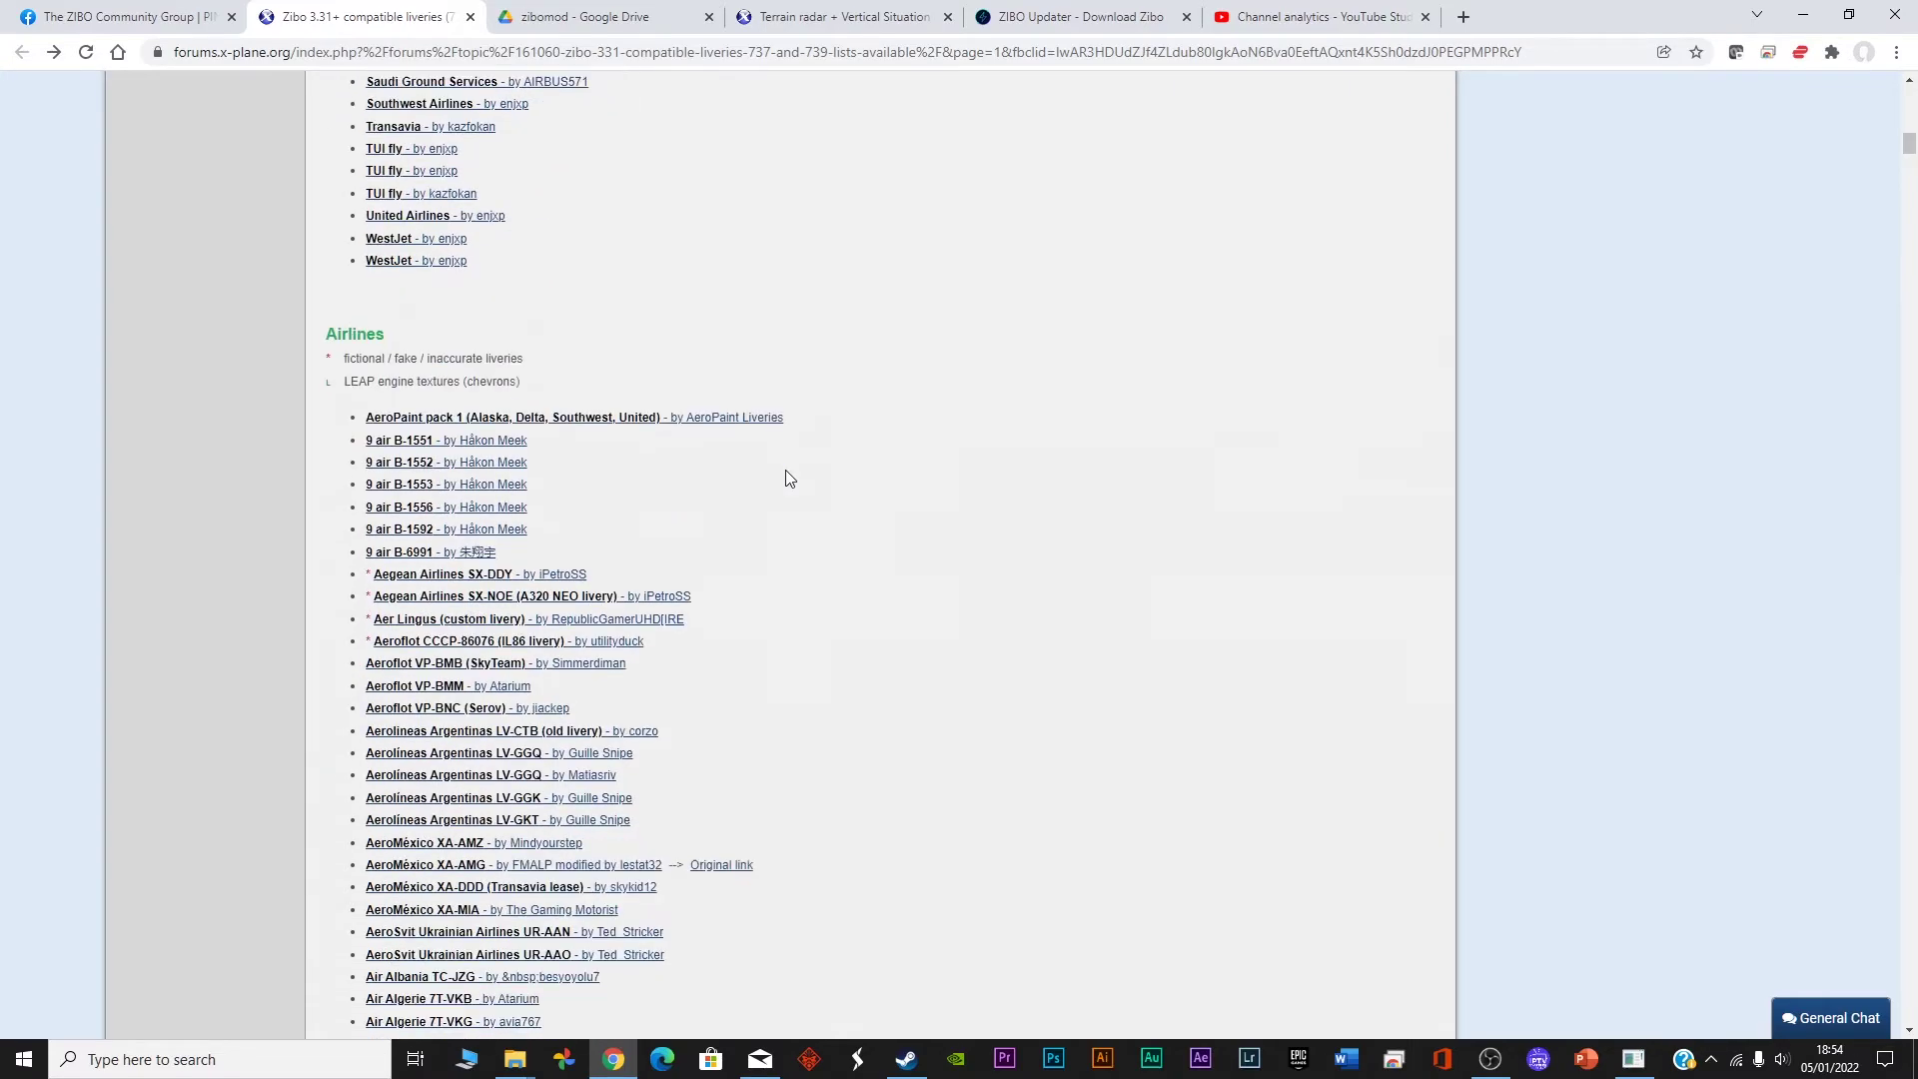
scroll(785, 477, "down", 4)
scroll(785, 477, "down", 3)
scroll(786, 470, "down", 3)
scroll(785, 469, "down", 2)
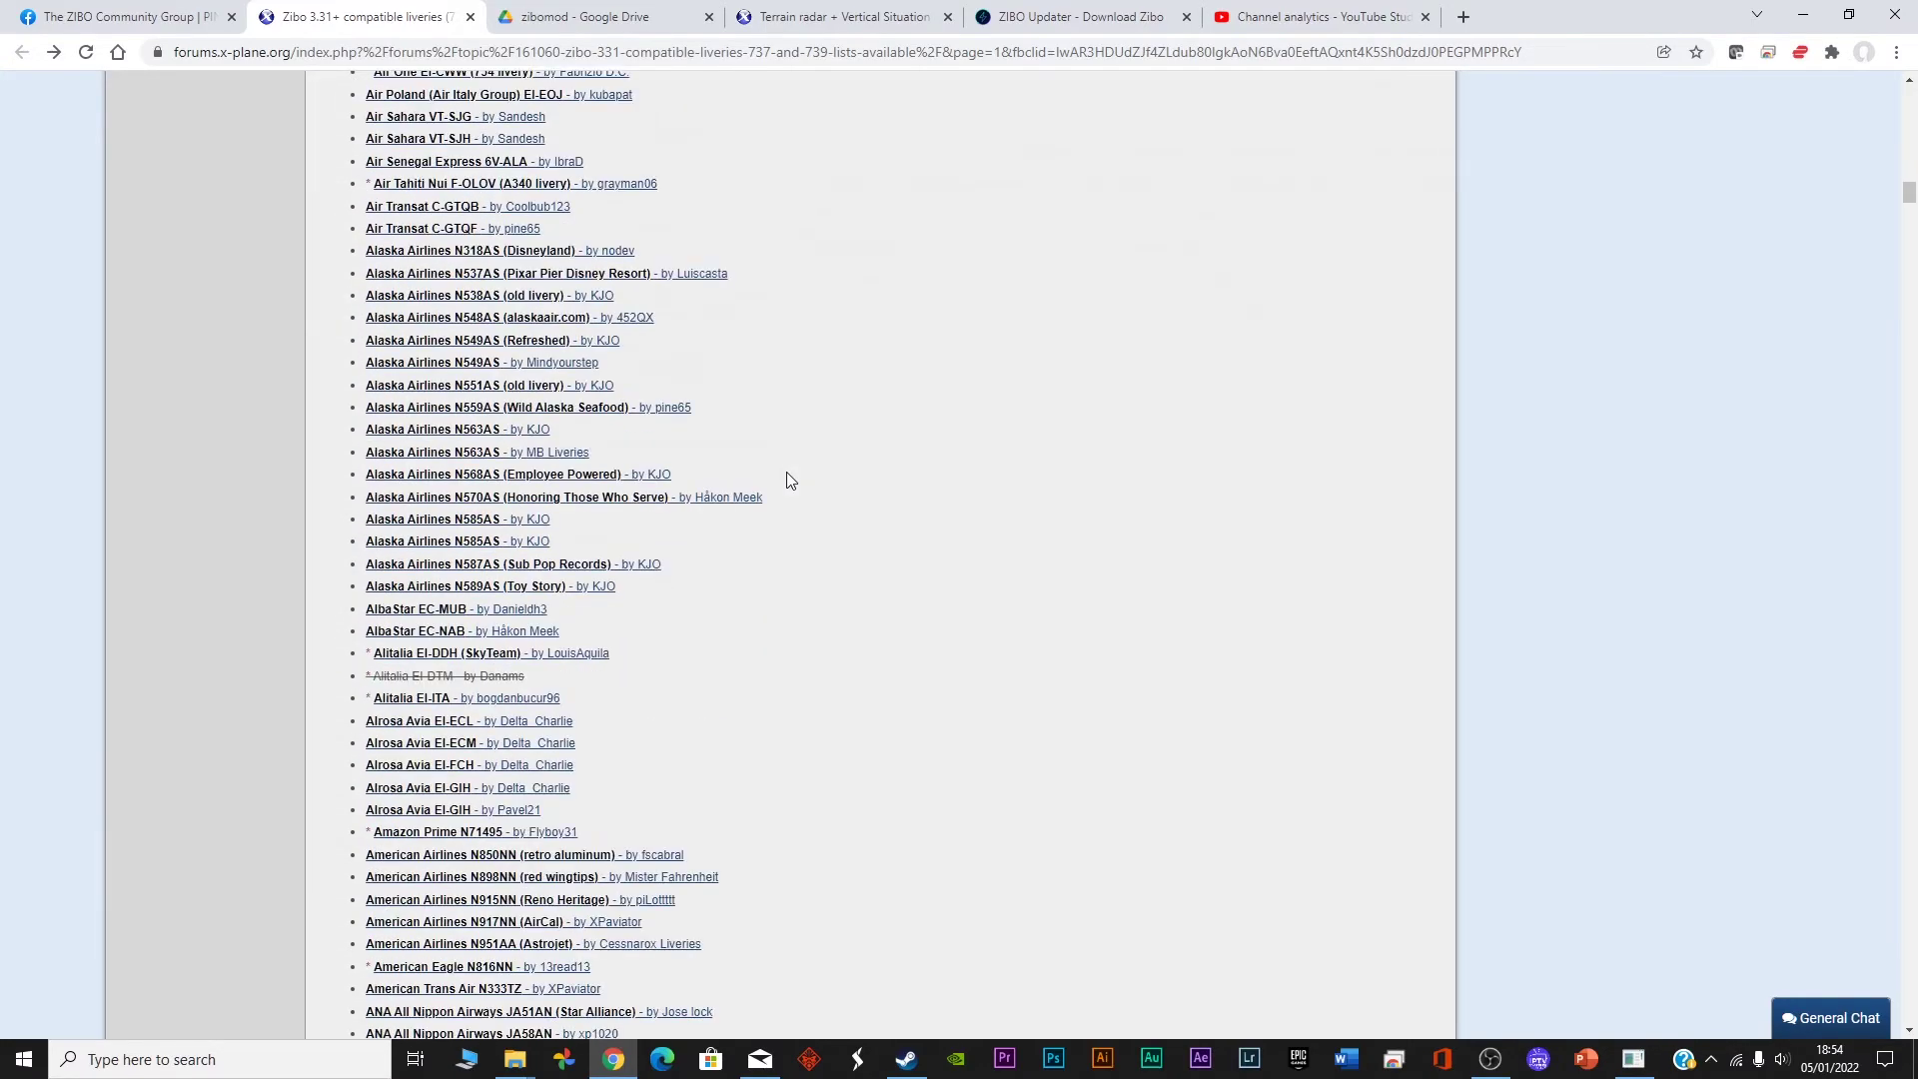
scroll(786, 472, "down", 3)
scroll(786, 472, "down", 3)
scroll(786, 481, "down", 3)
scroll(786, 480, "down", 3)
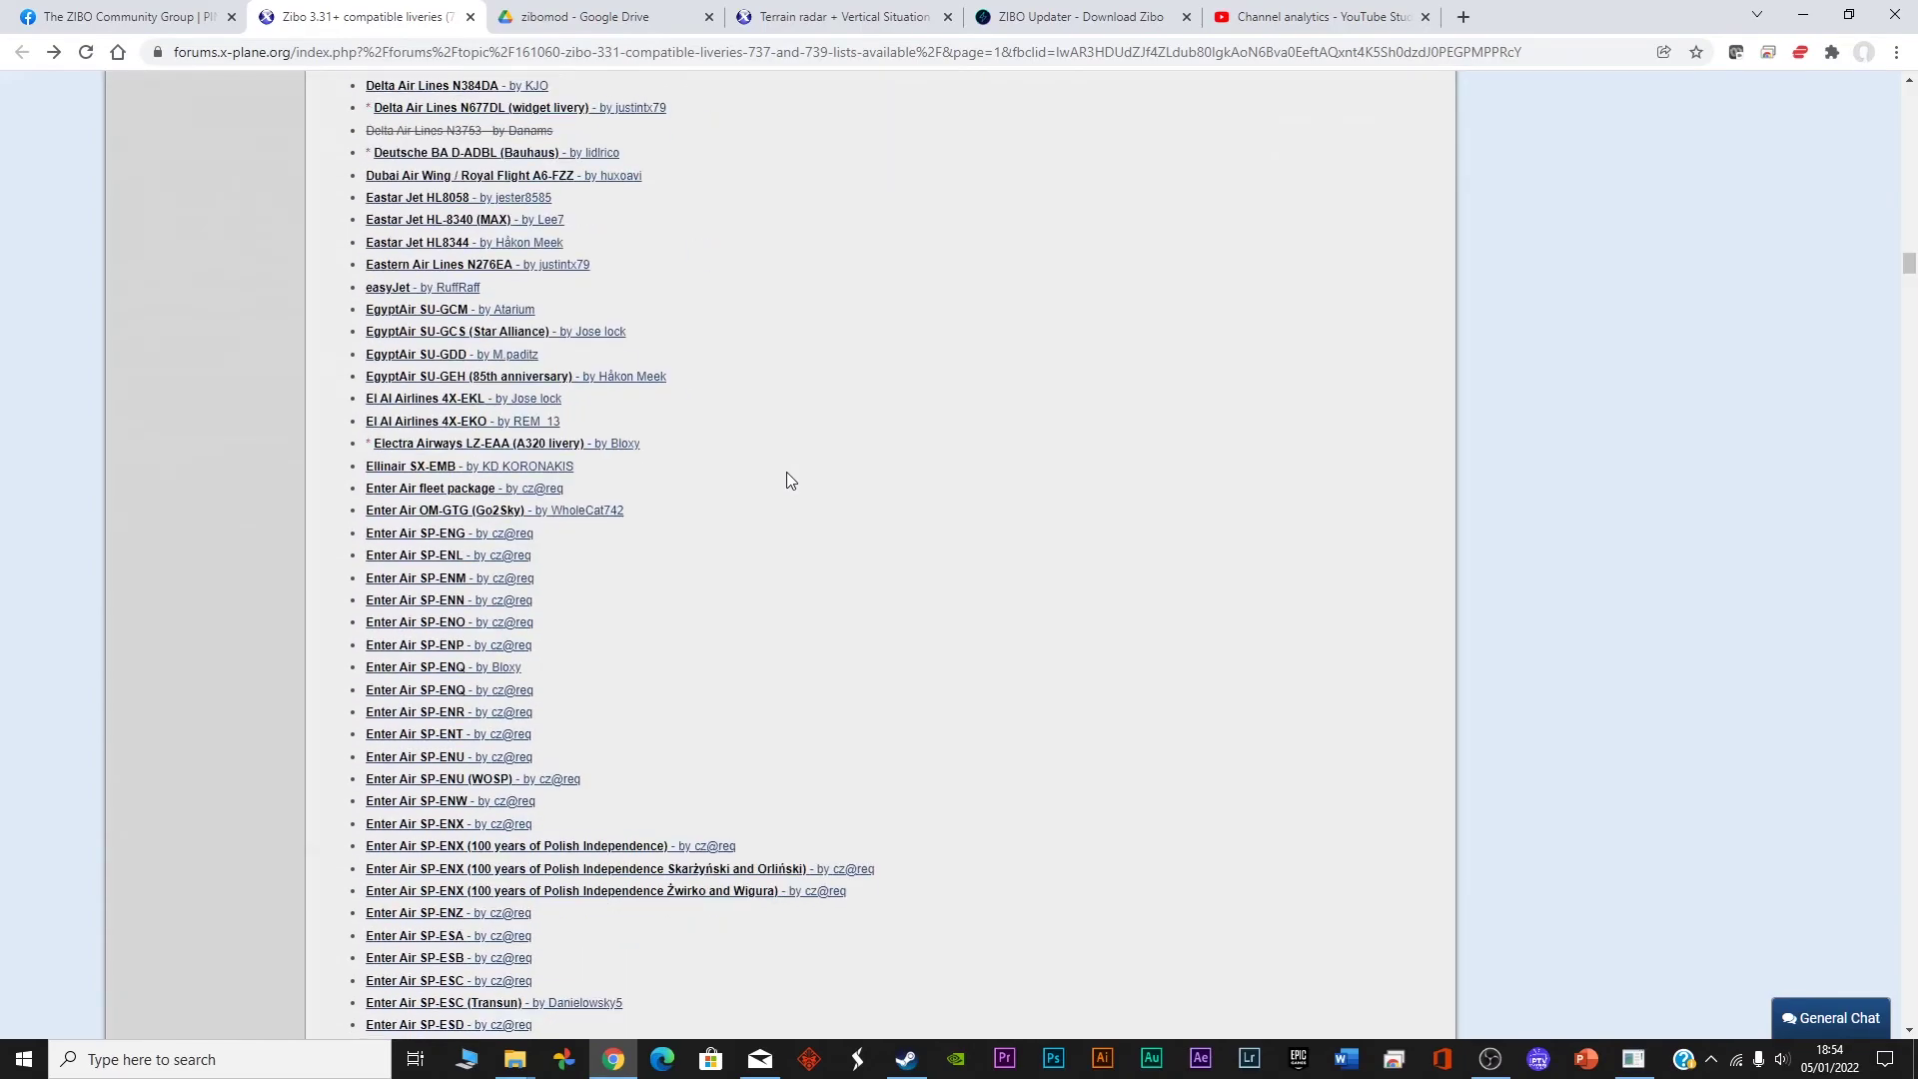
scroll(787, 481, "down", 3)
scroll(786, 481, "down", 3)
scroll(786, 481, "down", 3)
scroll(786, 479, "down", 3)
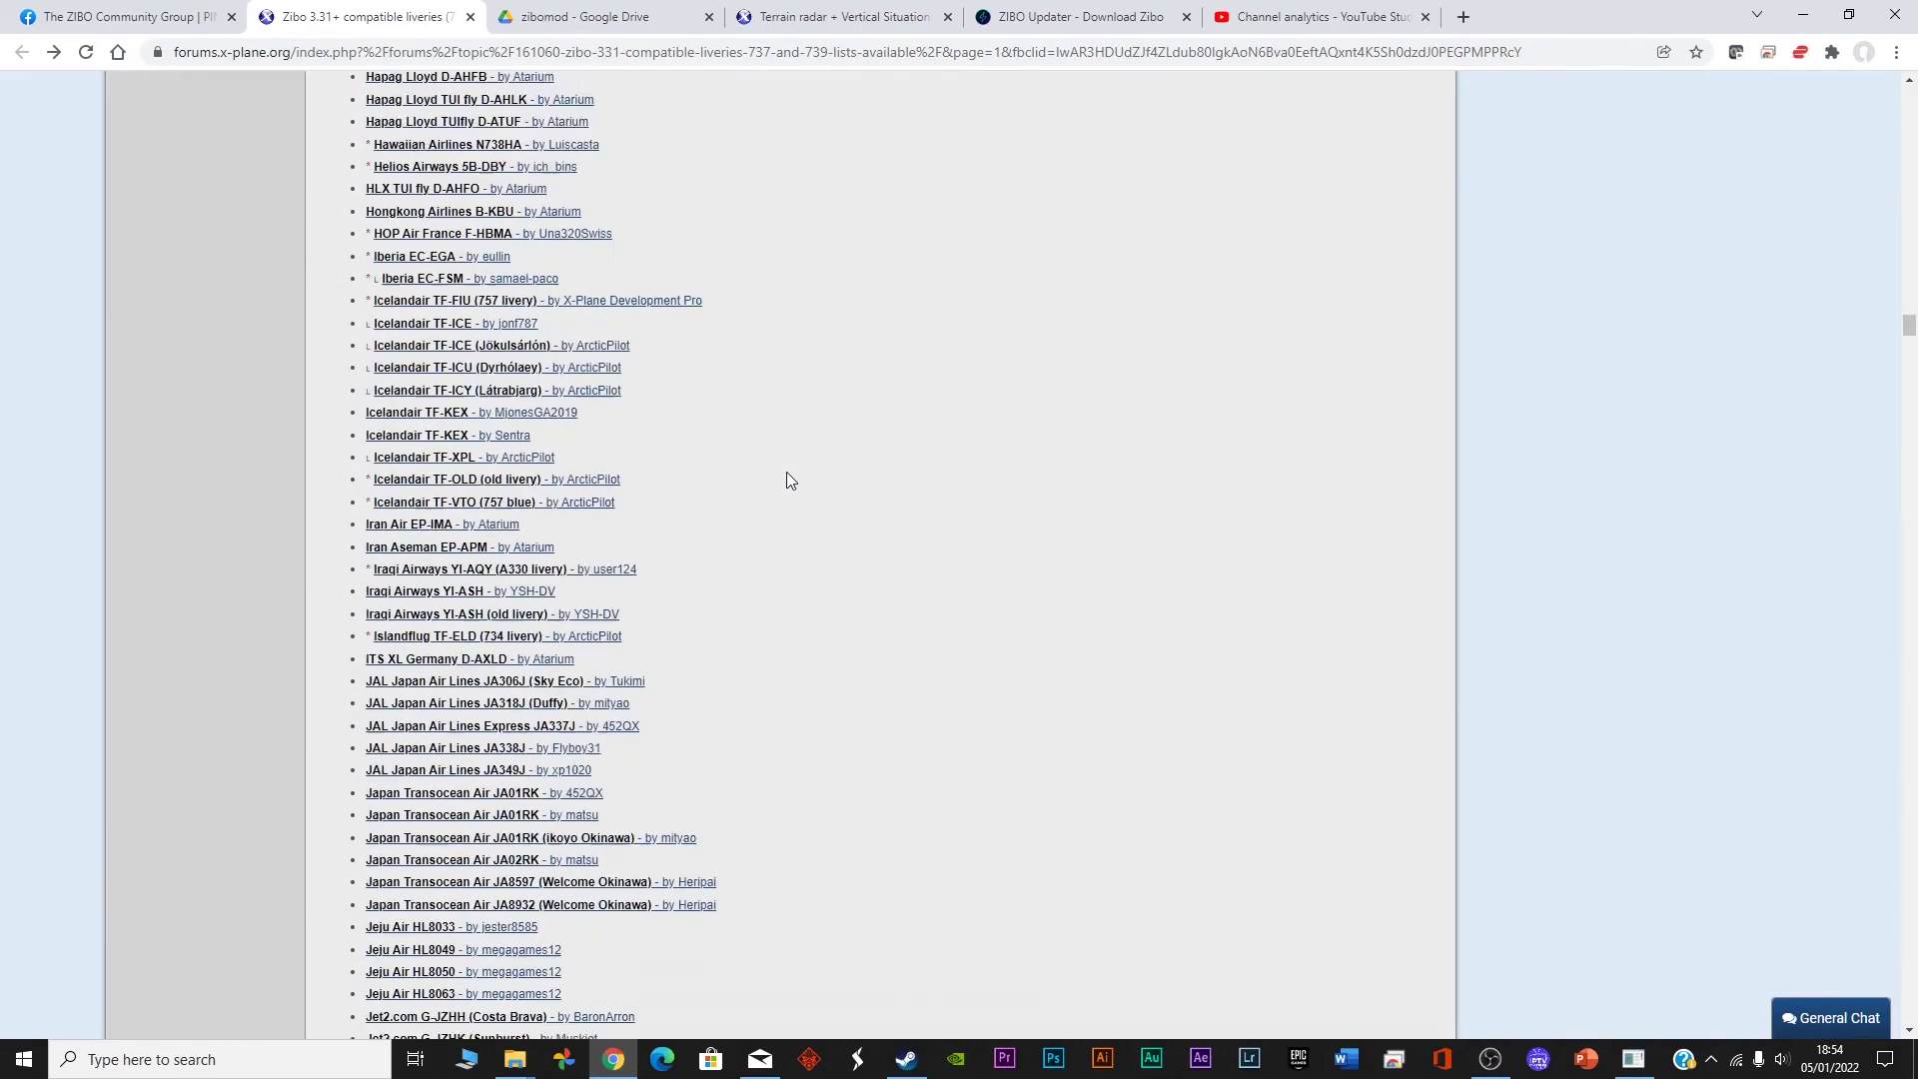
scroll(788, 479, "down", 3)
scroll(786, 480, "down", 3)
scroll(786, 479, "down", 3)
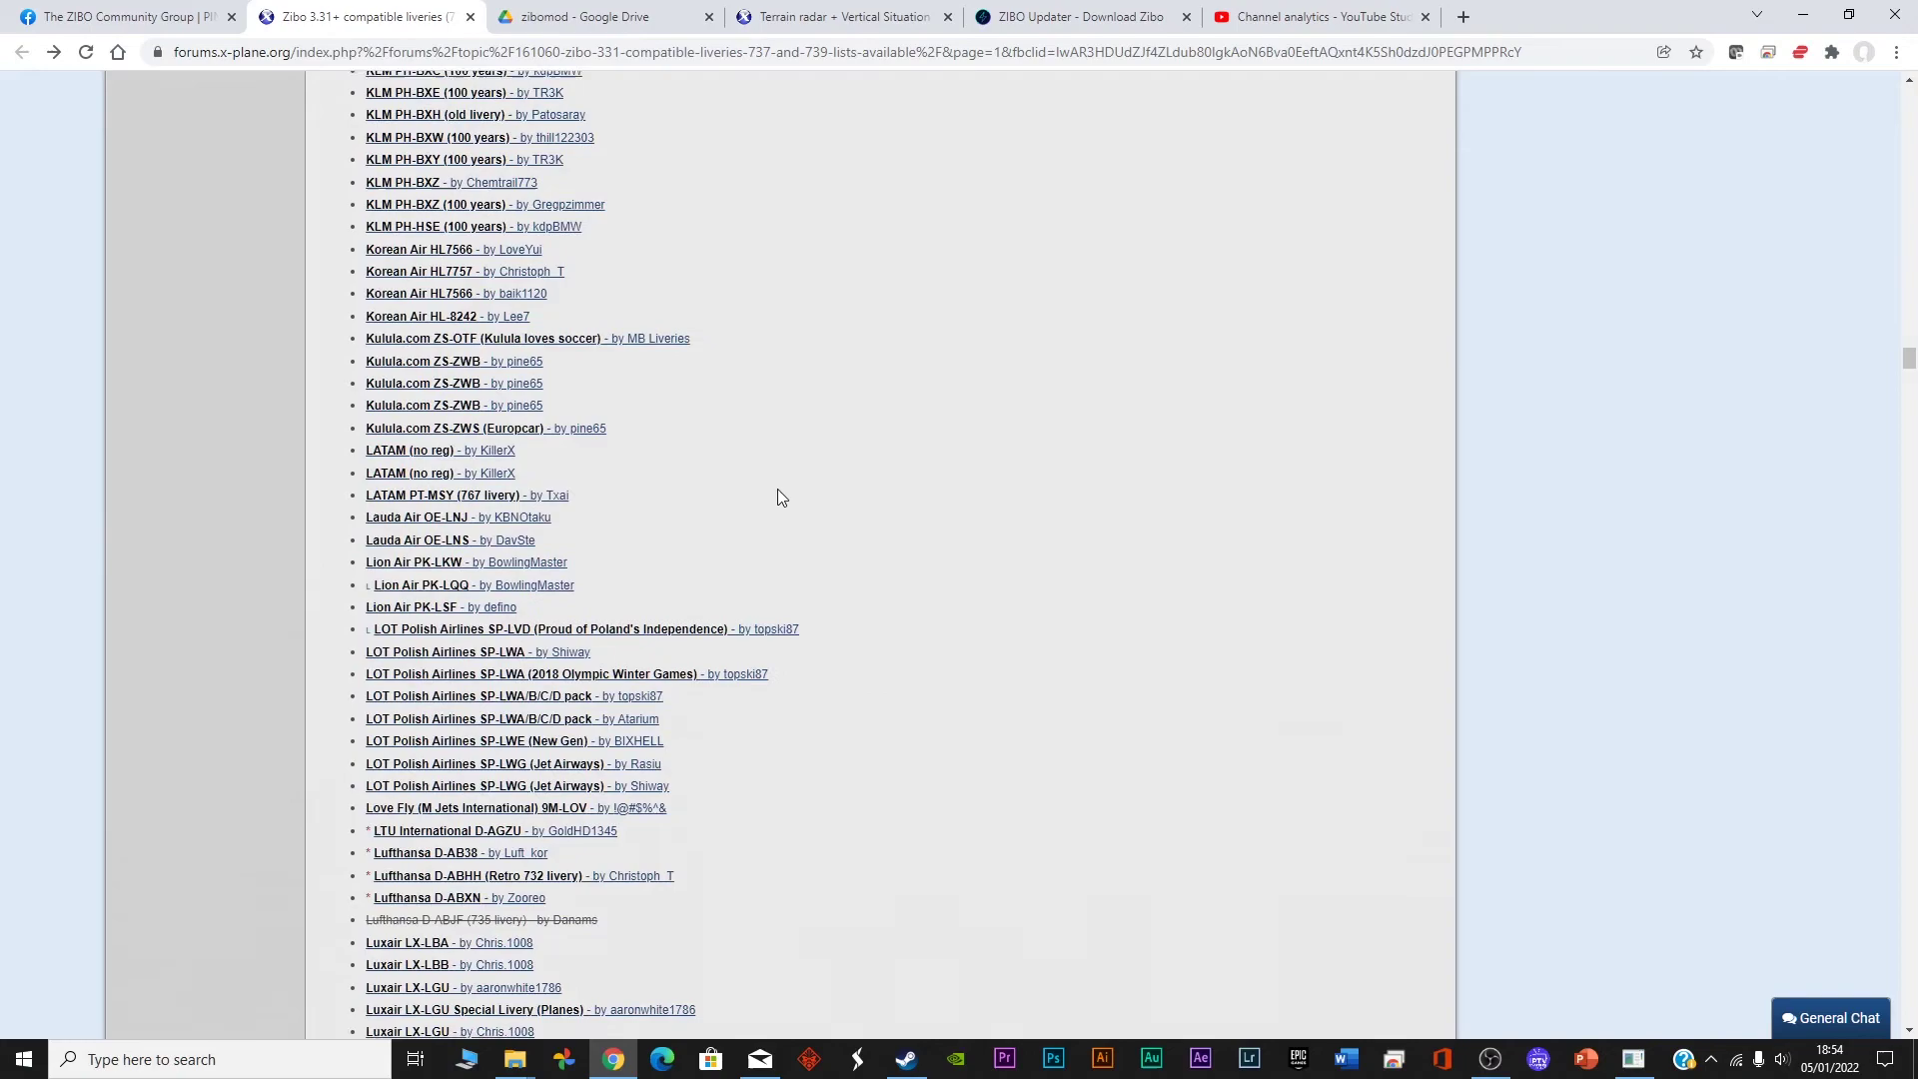
scroll(777, 488, "down", 3)
scroll(778, 490, "down", 2)
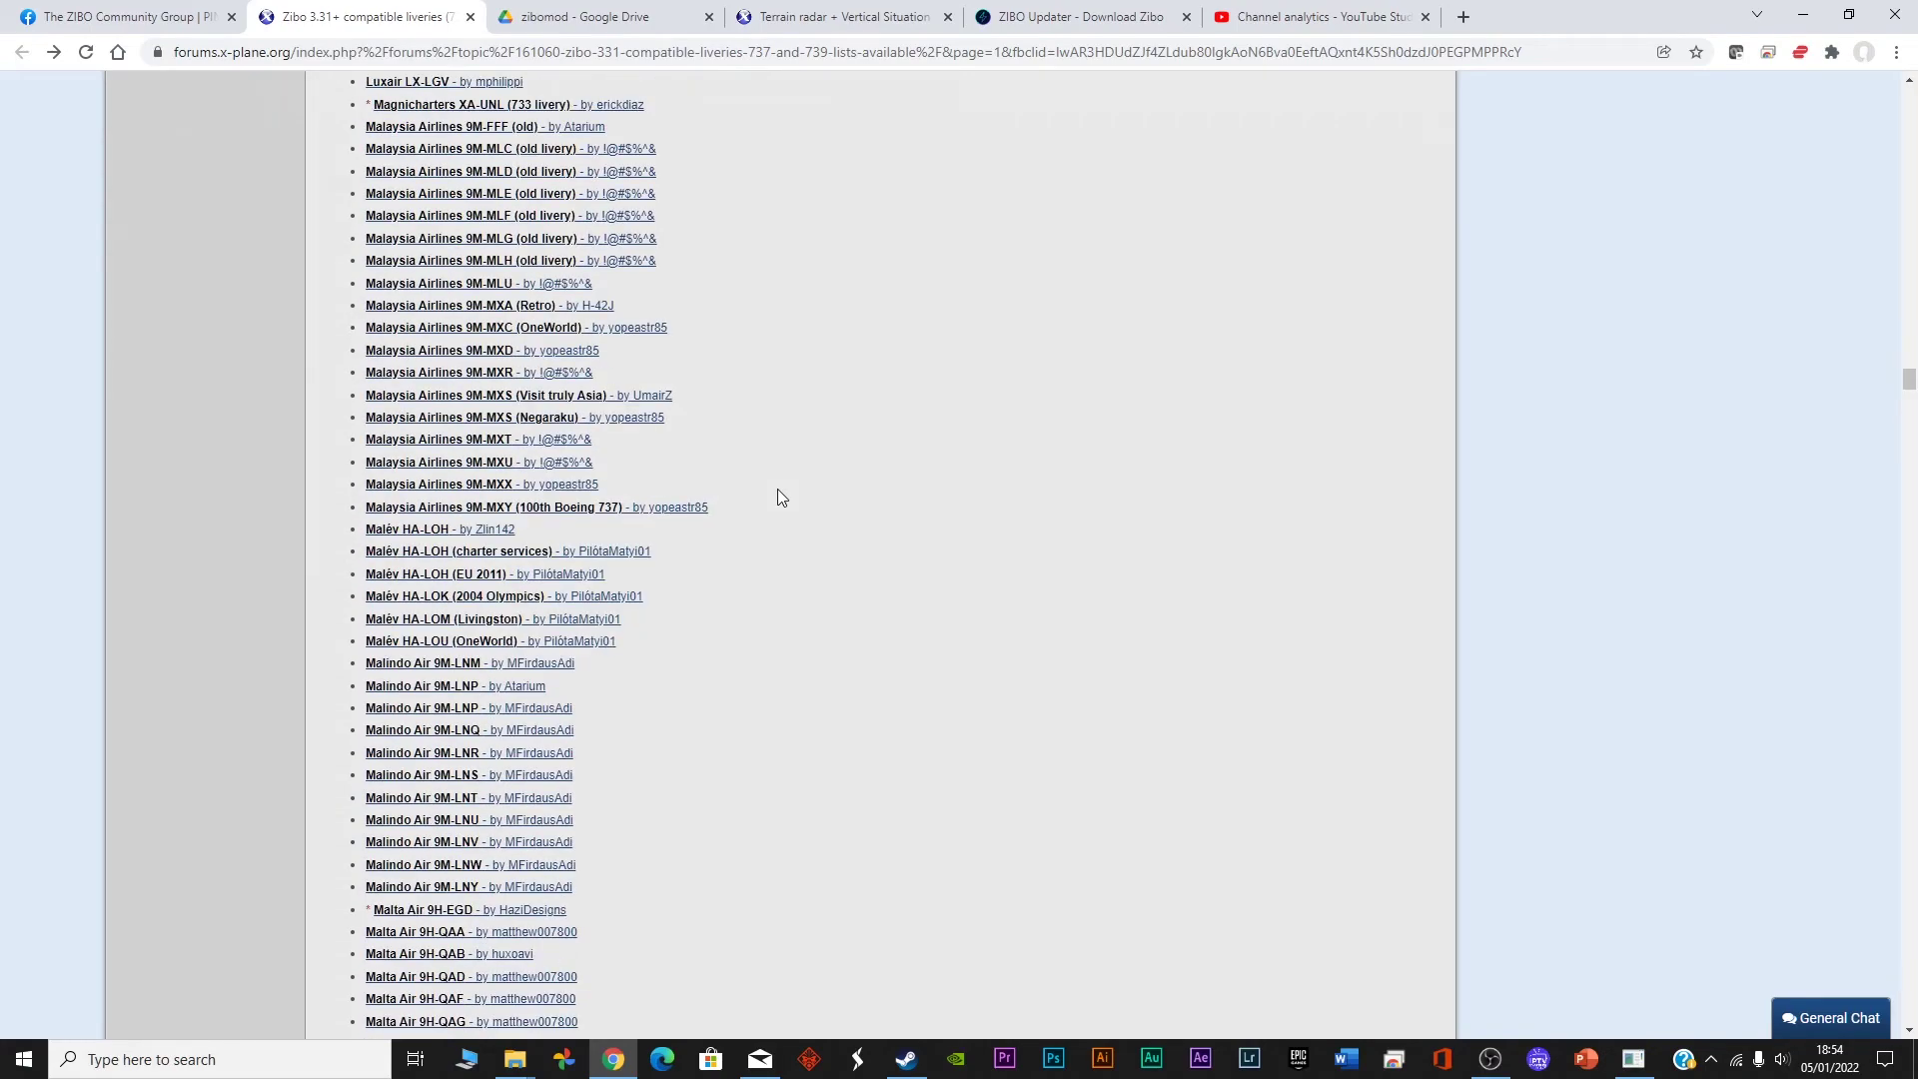
scroll(778, 488, "down", 3)
scroll(777, 519, "down", 5)
scroll(778, 528, "down", 4)
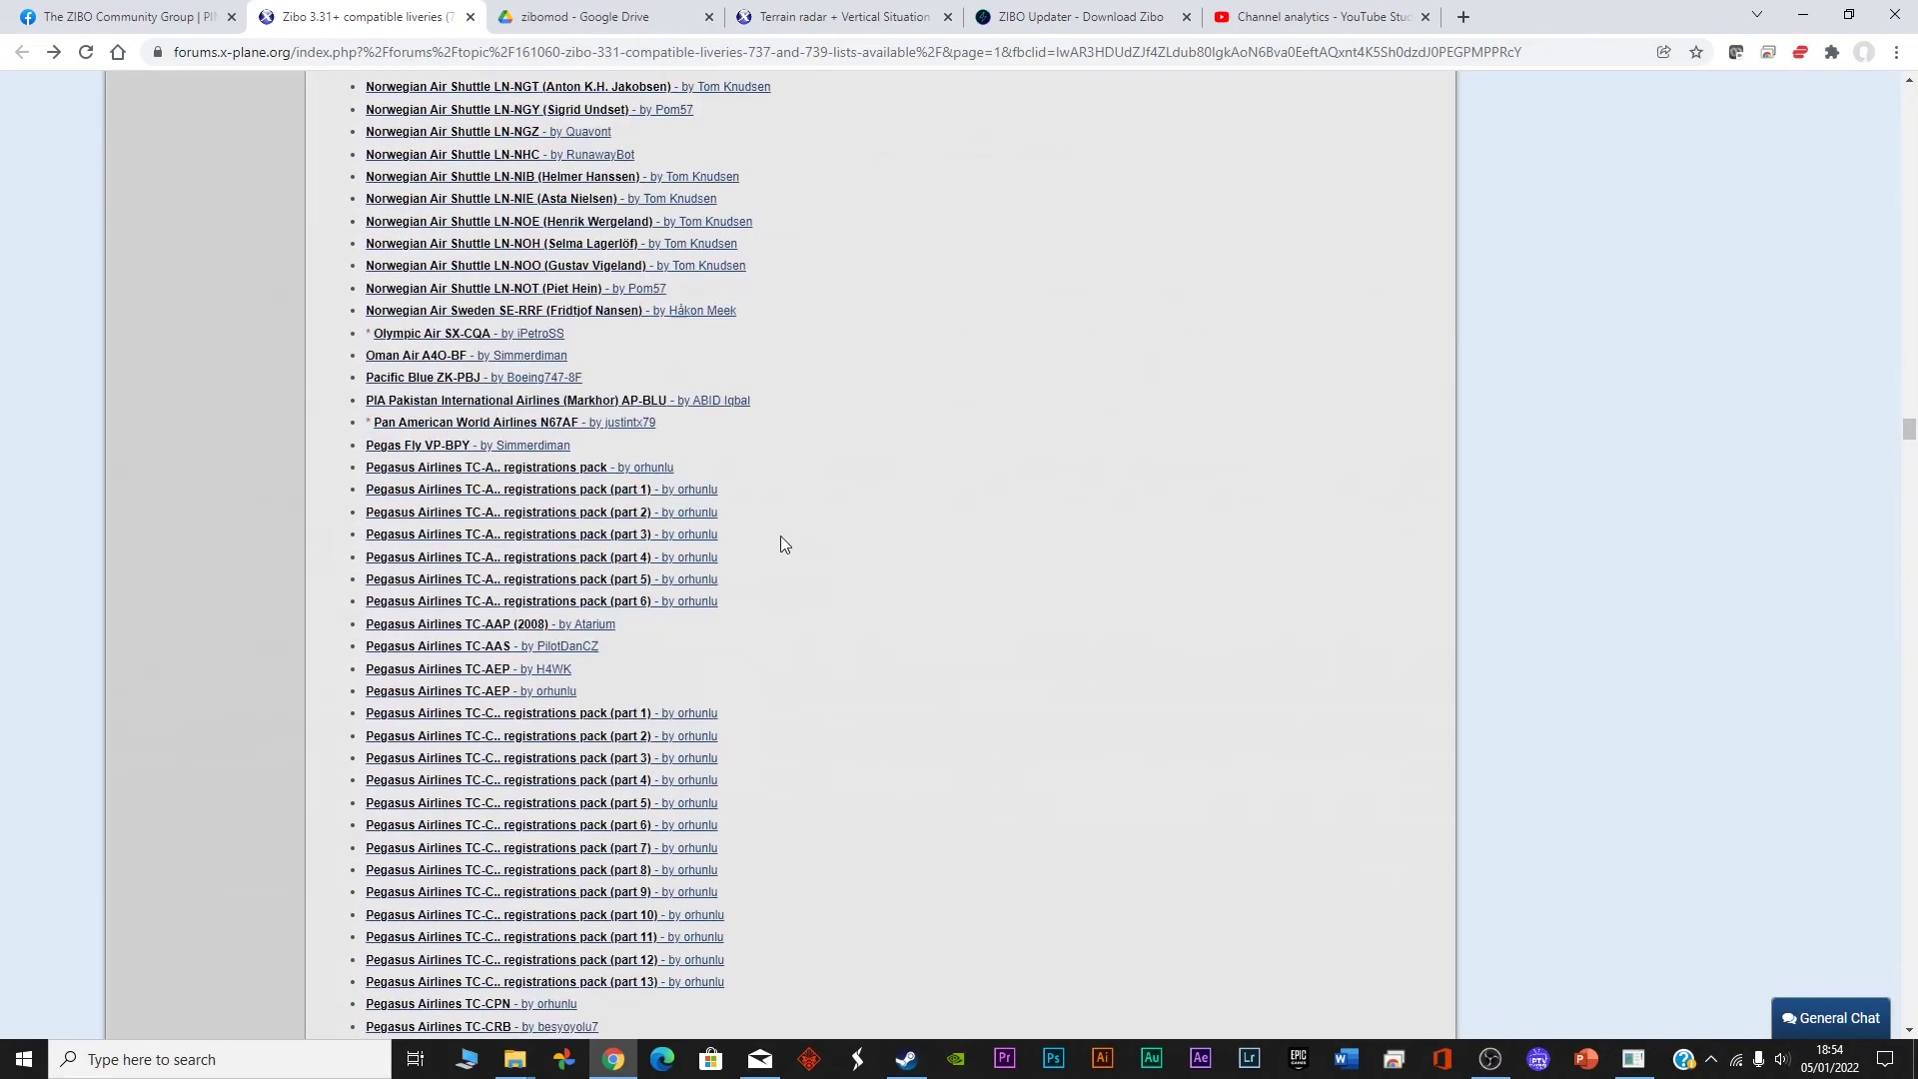
scroll(780, 535, "down", 5)
scroll(781, 537, "down", 5)
scroll(782, 538, "down", 5)
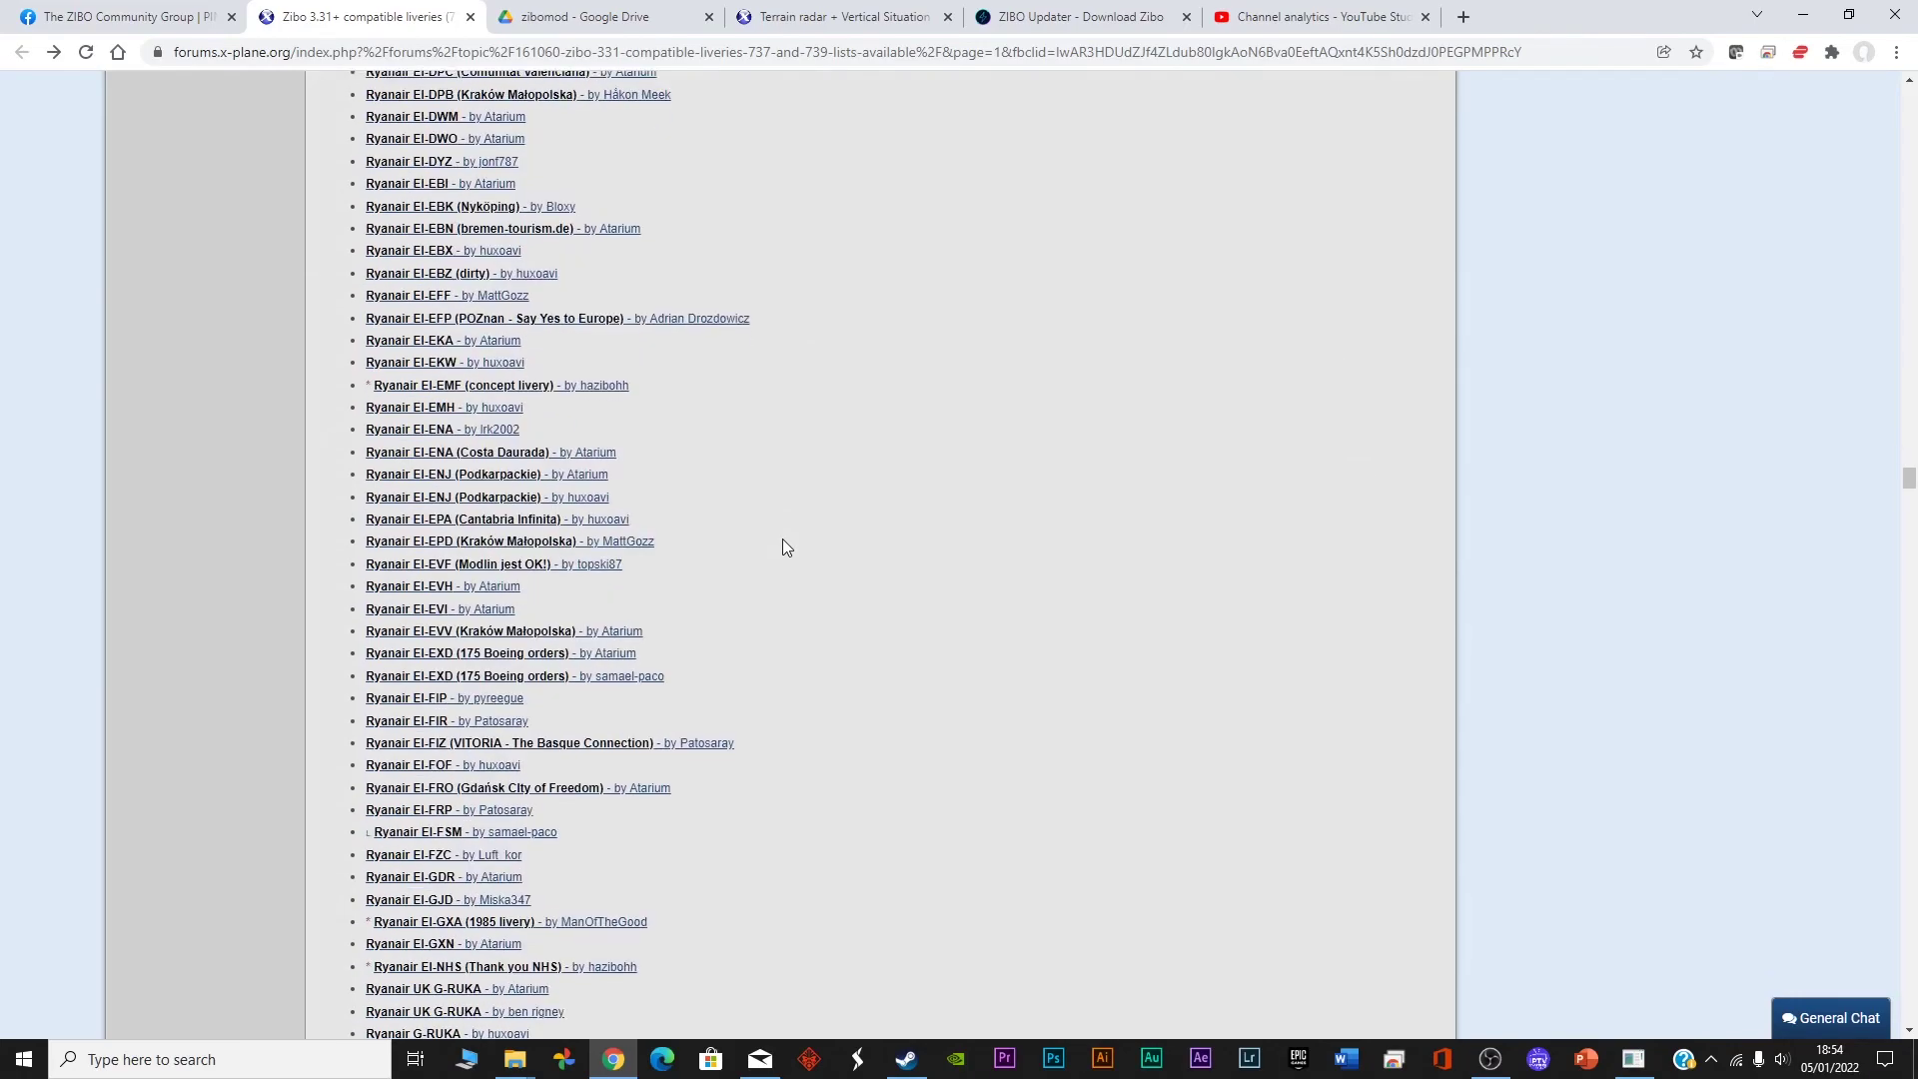
Step: Switch from the Zibo liveries thread to the X Plane 11 Data folder
key("alt+Tab")
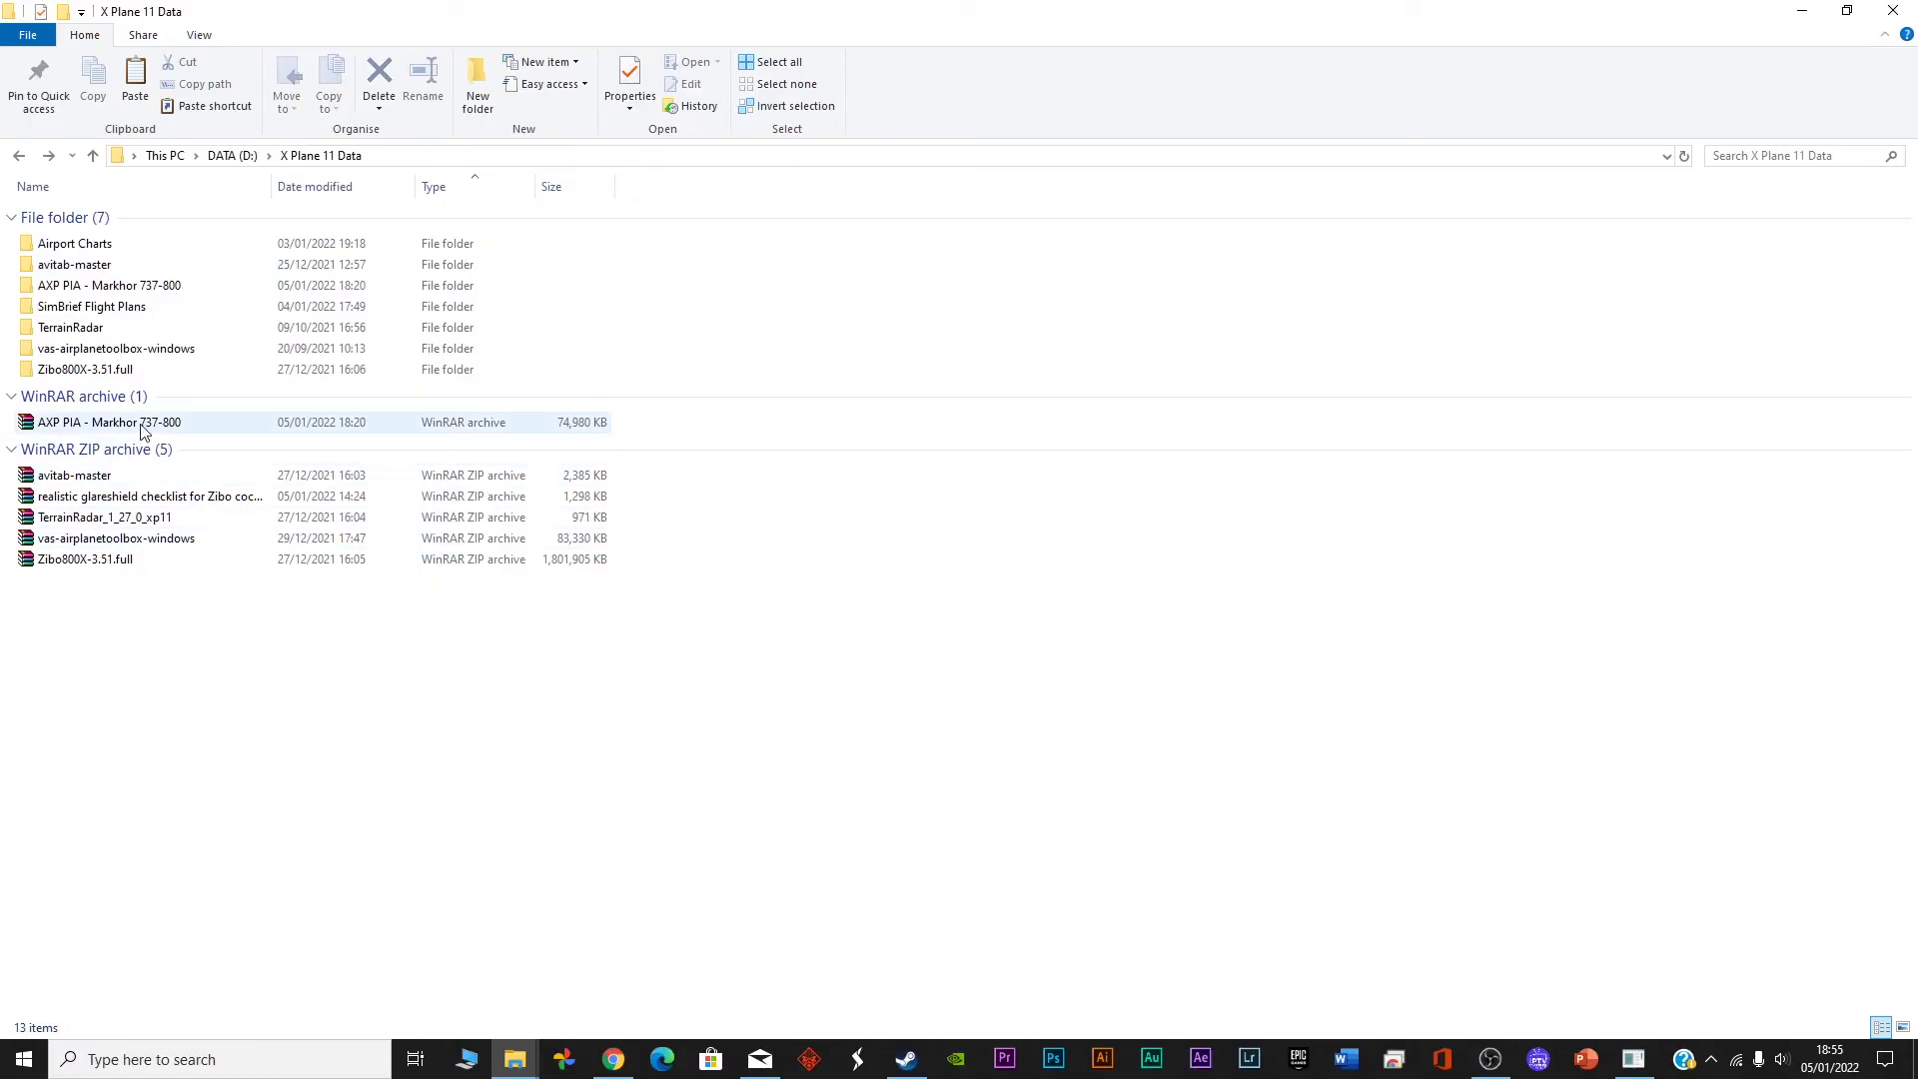
Step: Open the extracted AXP PIA - Markhor 737-800 folder and switch to the B737-800X liveries folder
left_click(141, 427)
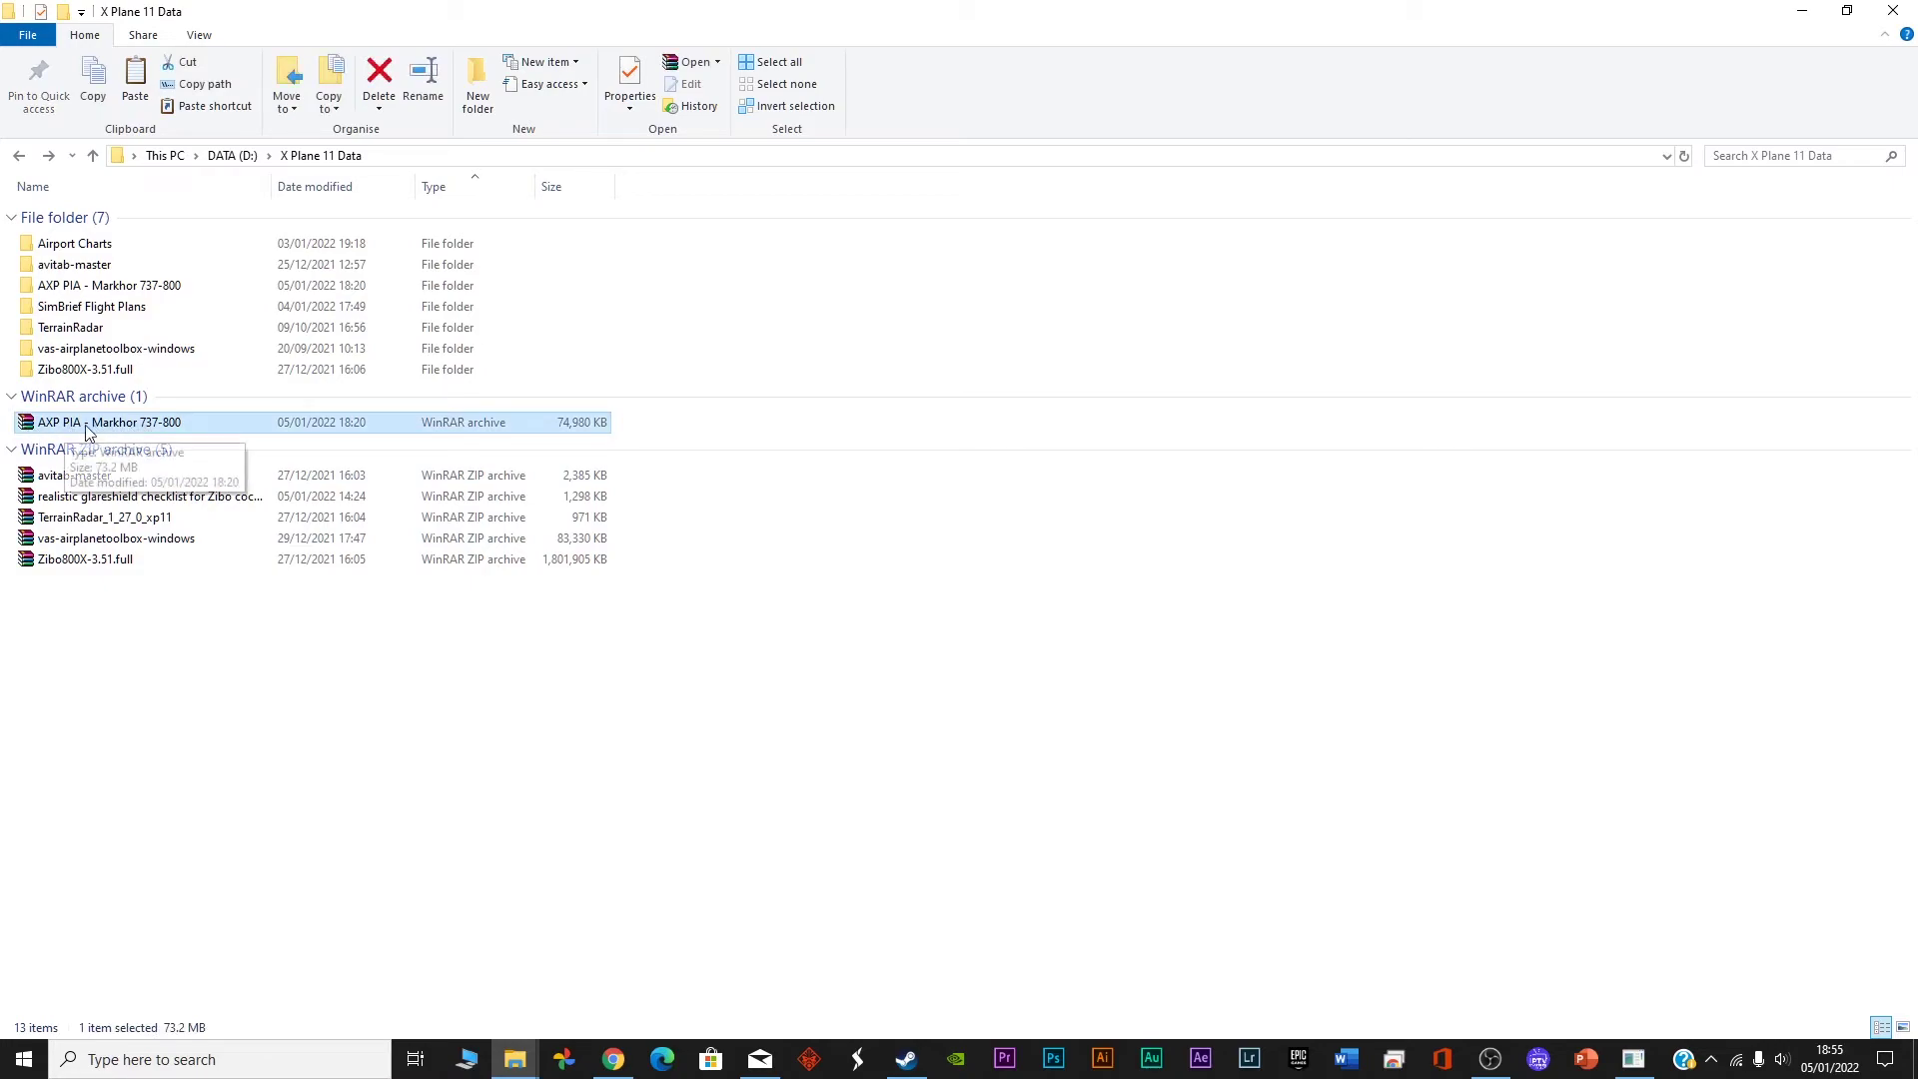
mouse_move(109, 424)
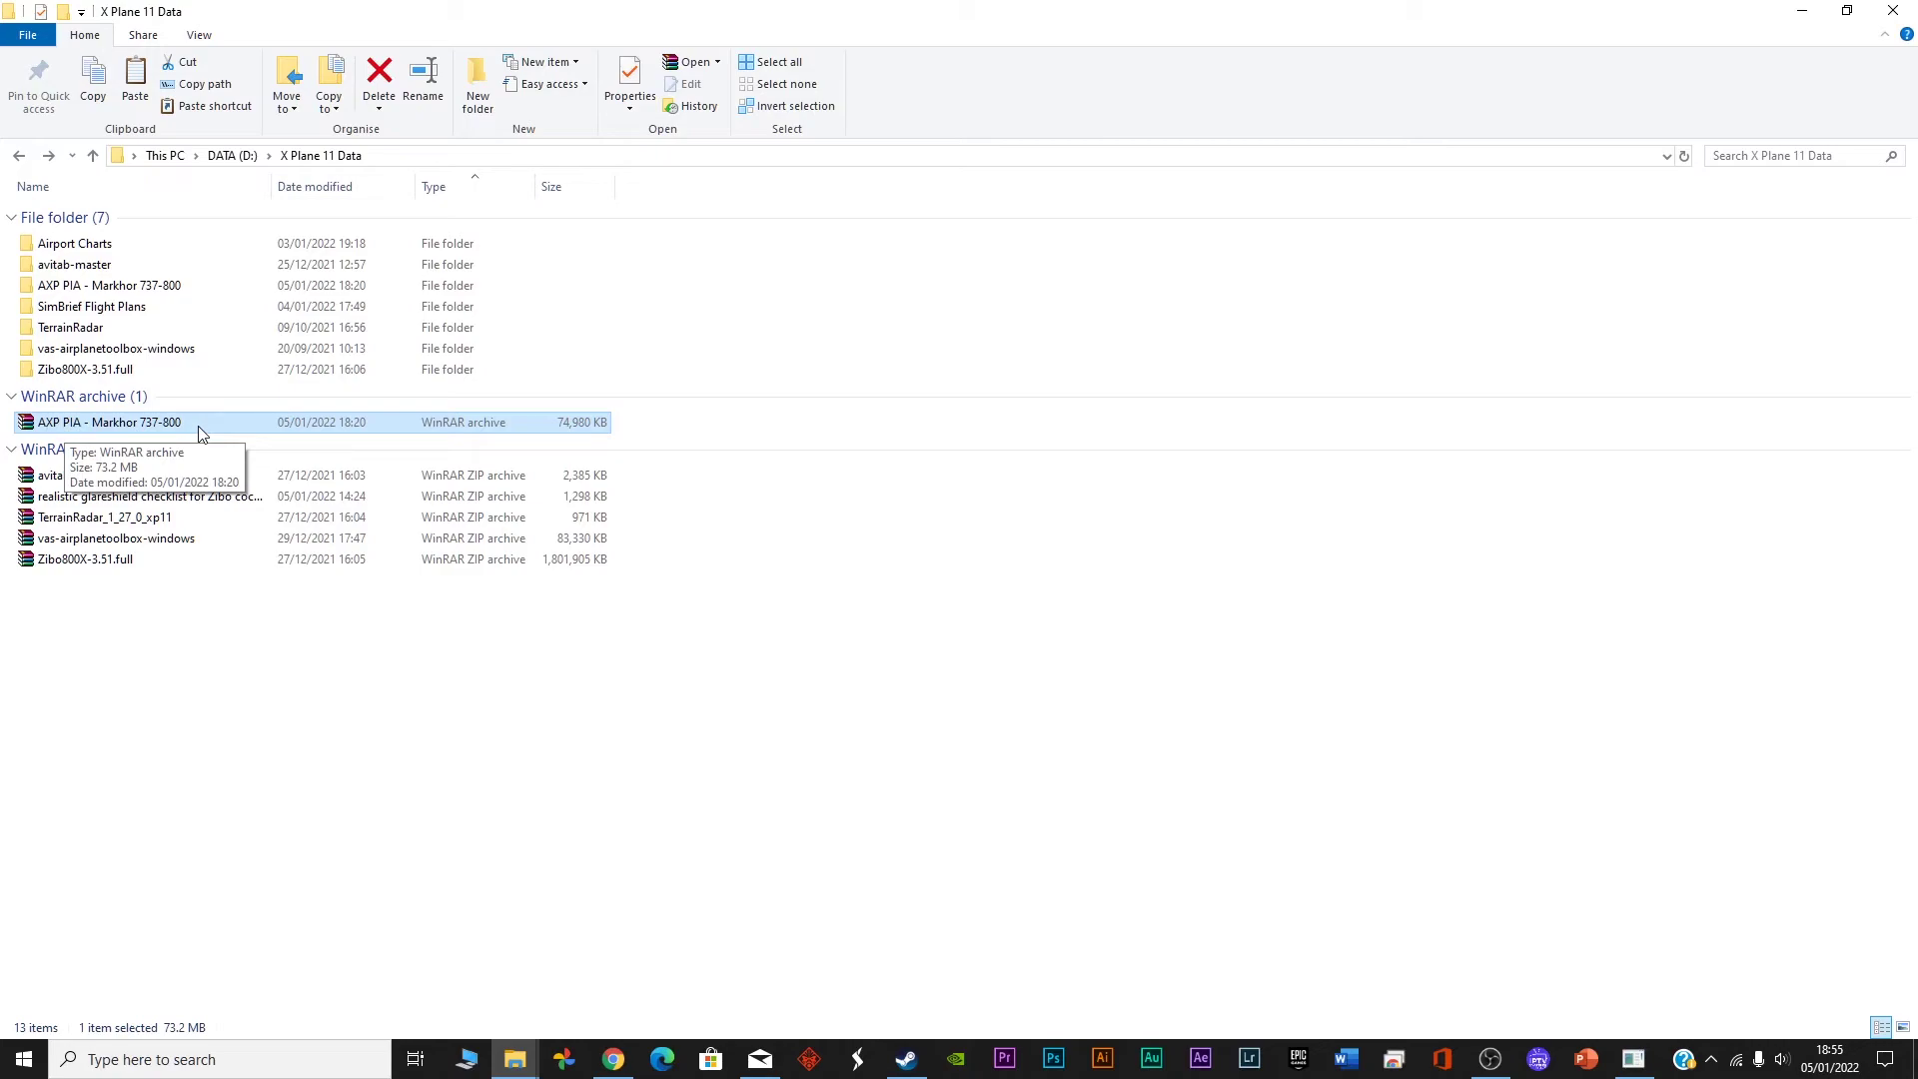
left_click(141, 287)
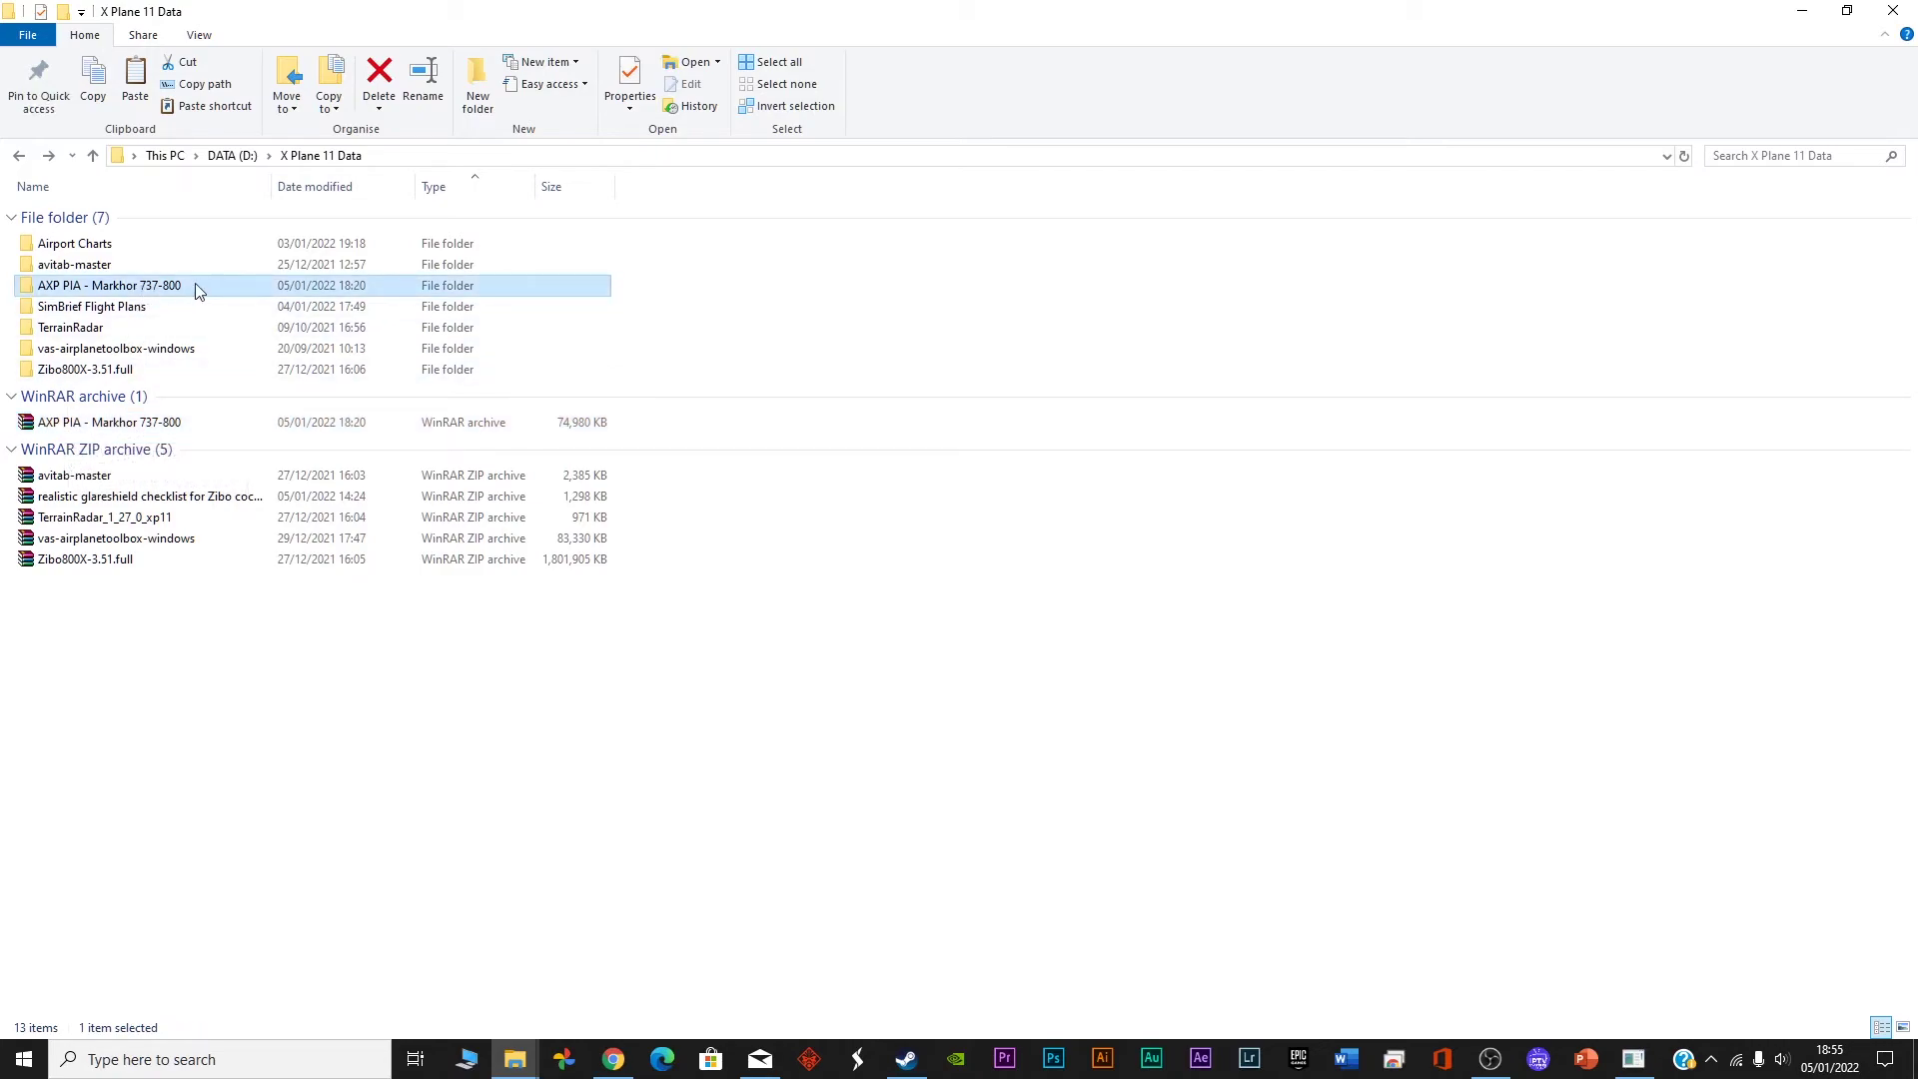
double_click(196, 292)
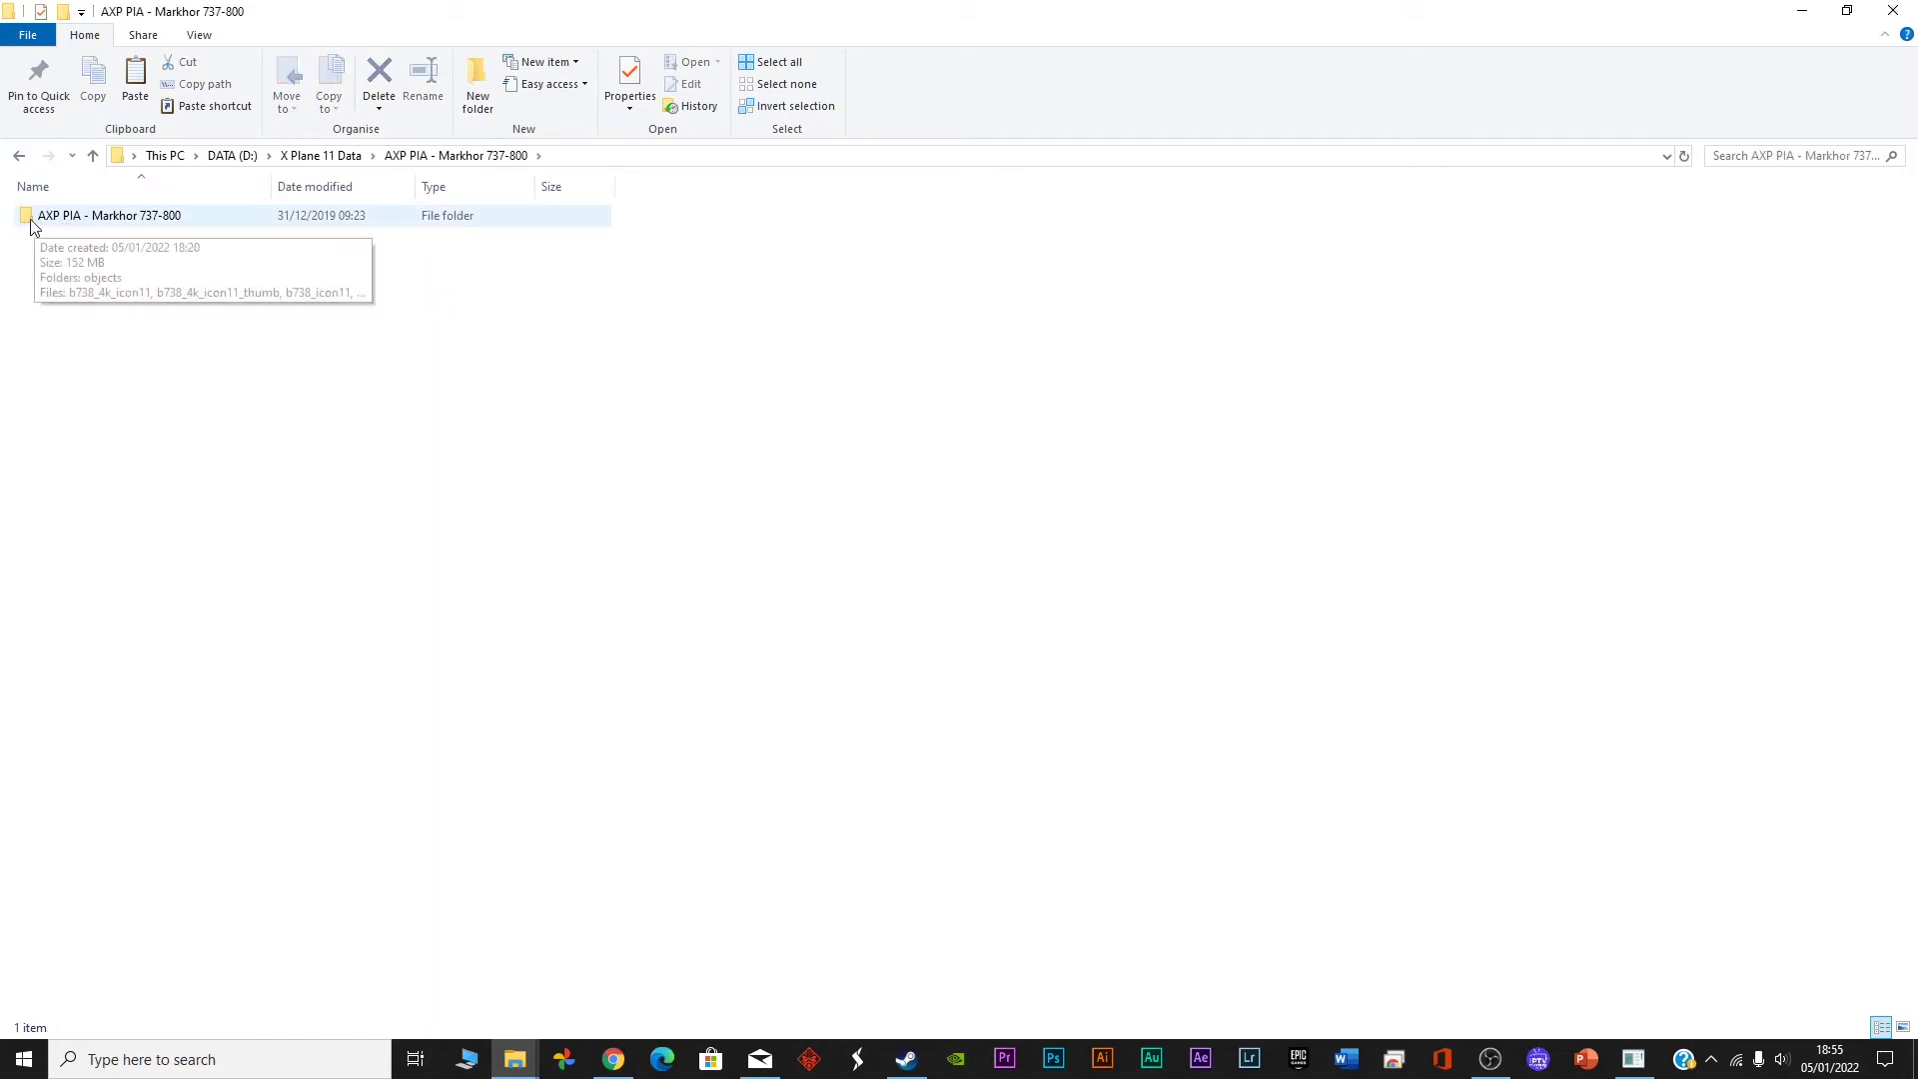
mouse_move(109, 215)
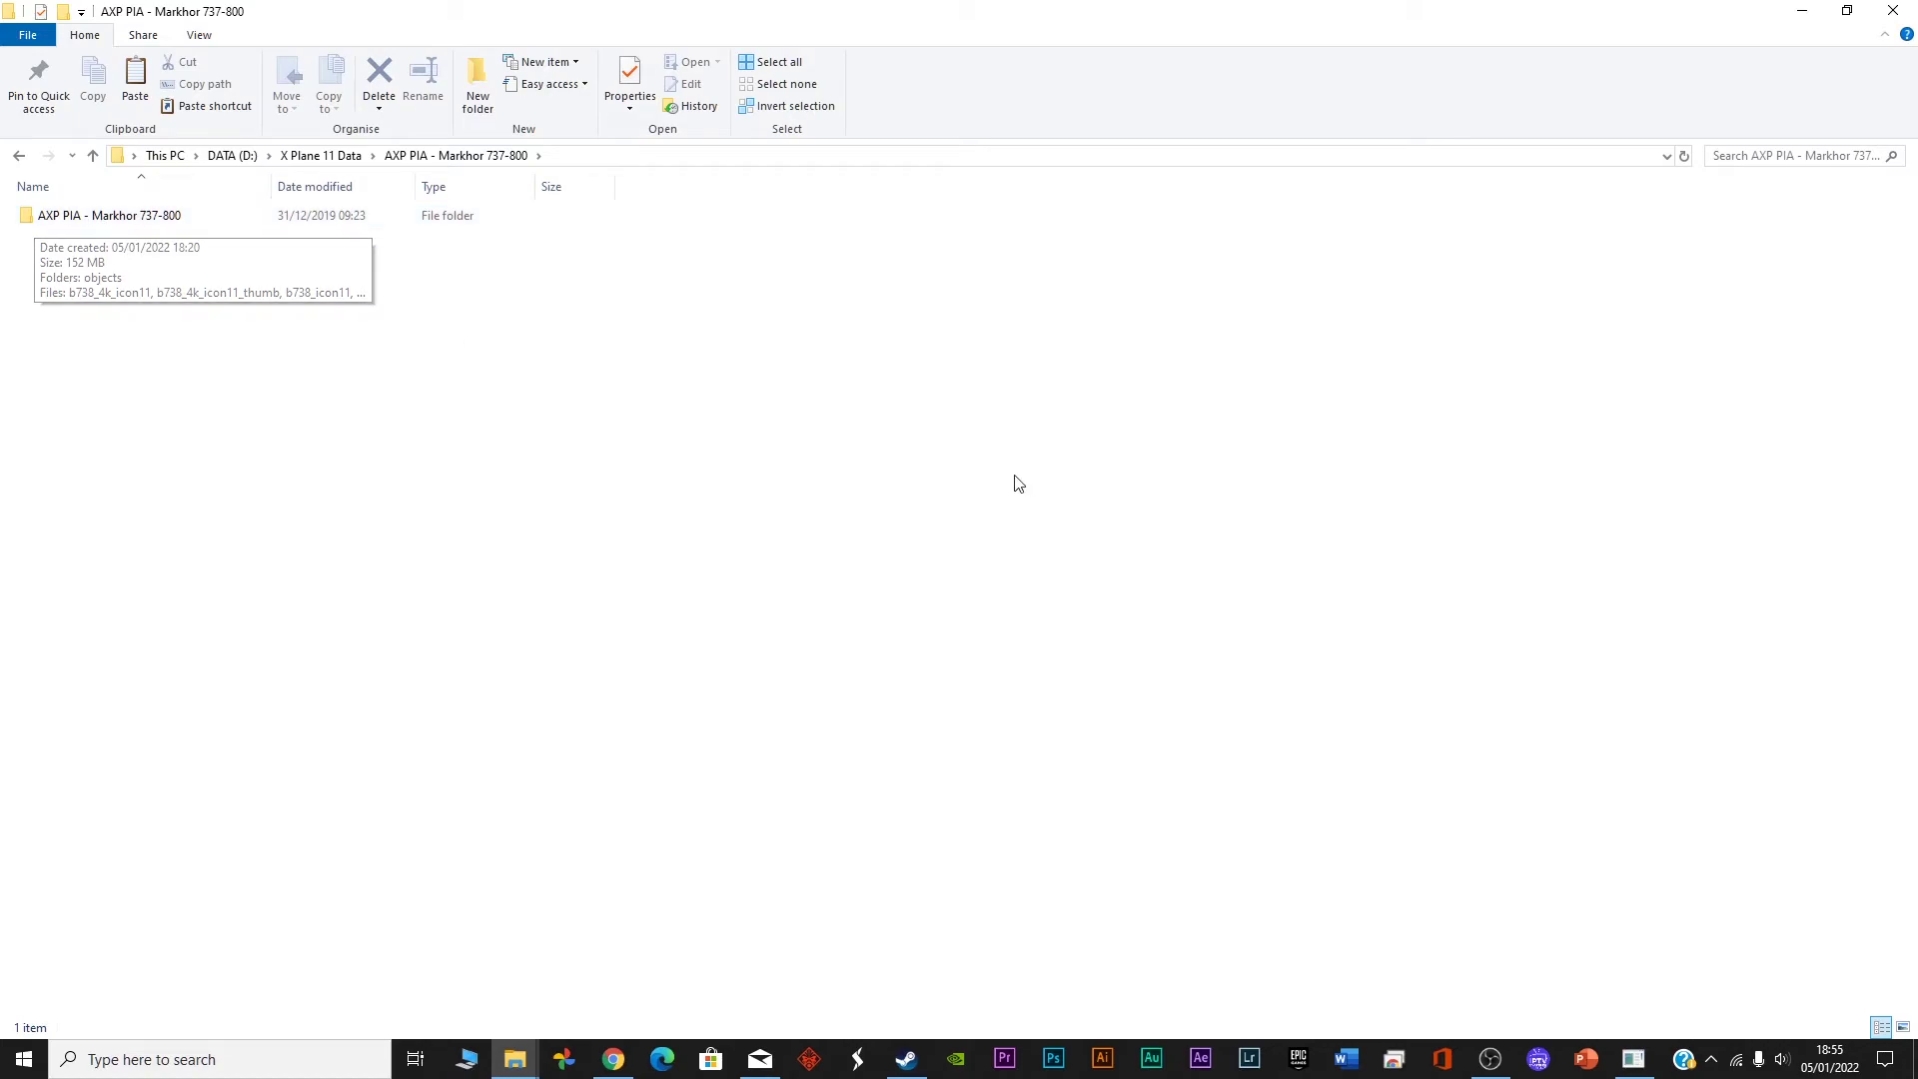
key("alt+Tab")
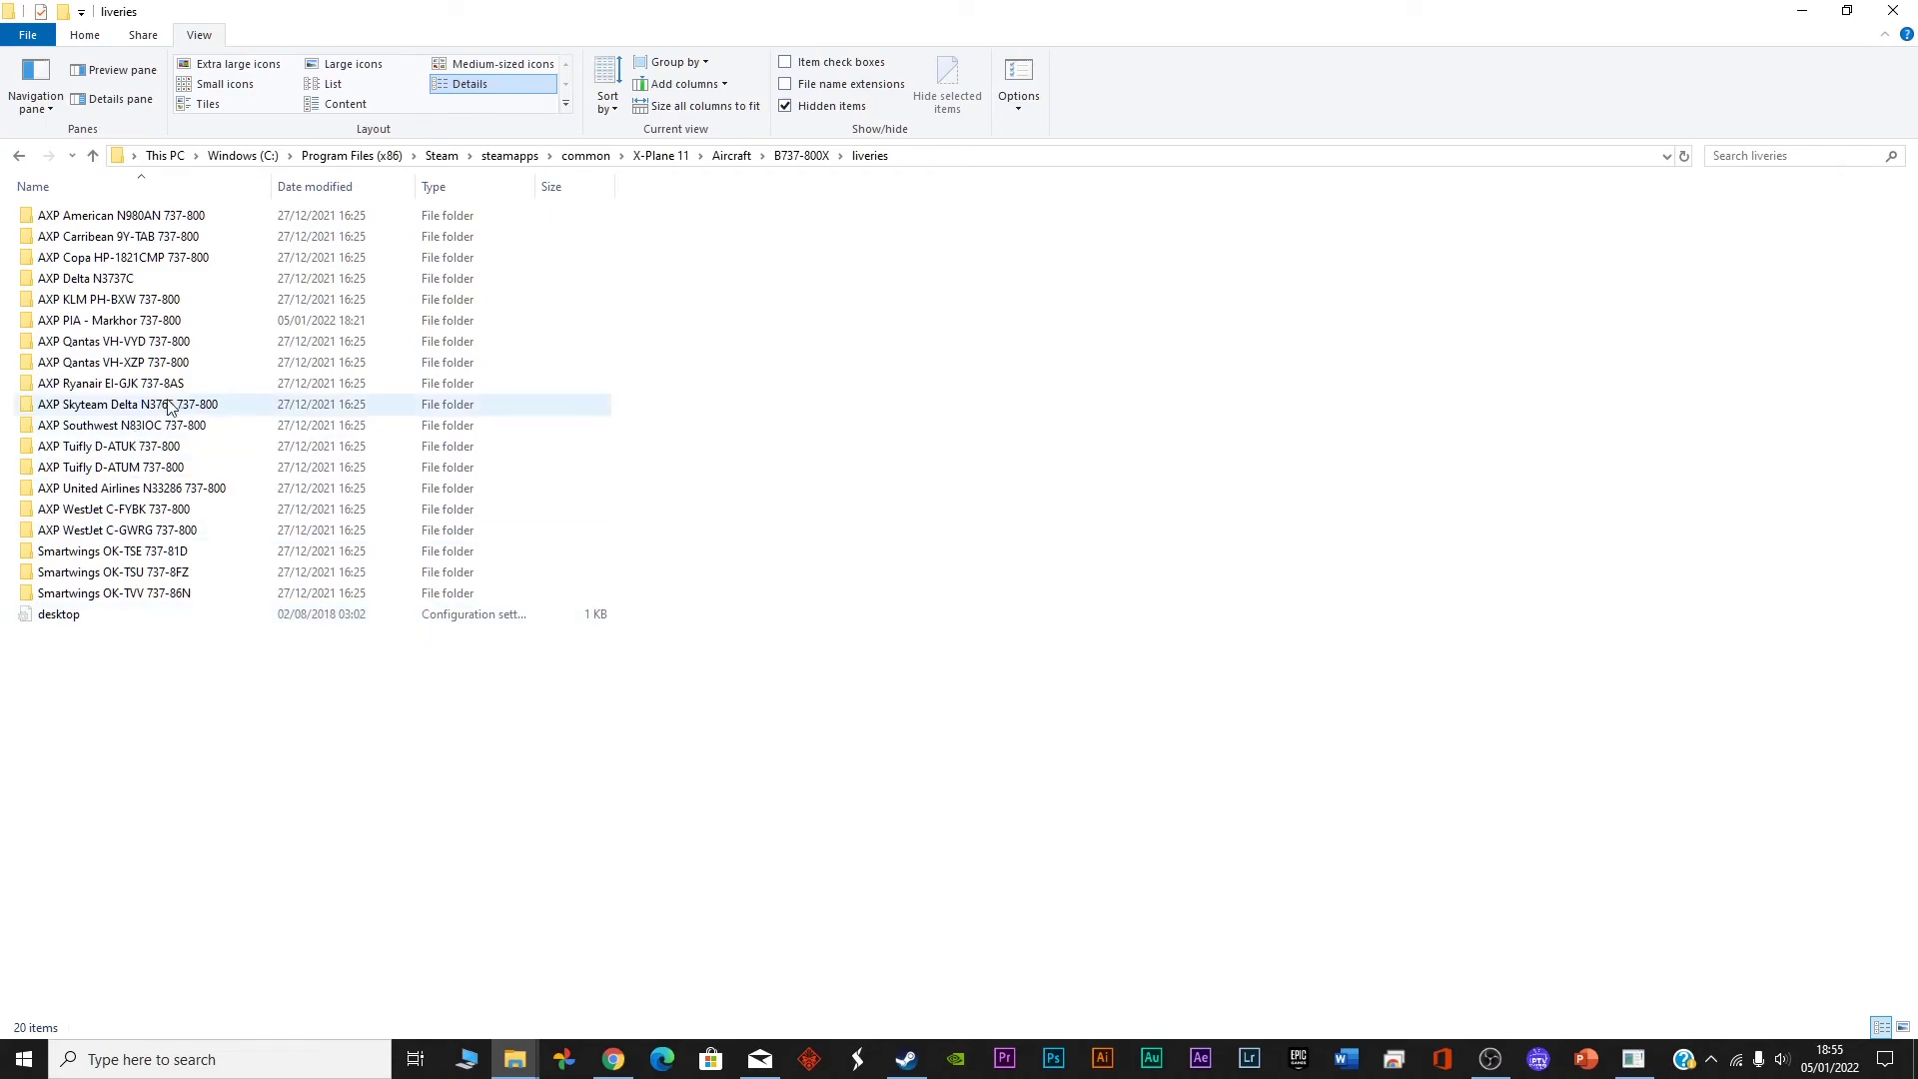
Step: Inspect the AXP PIA - Markhor 737-800 livery folder, then go back to liveries
double_click(90, 318)
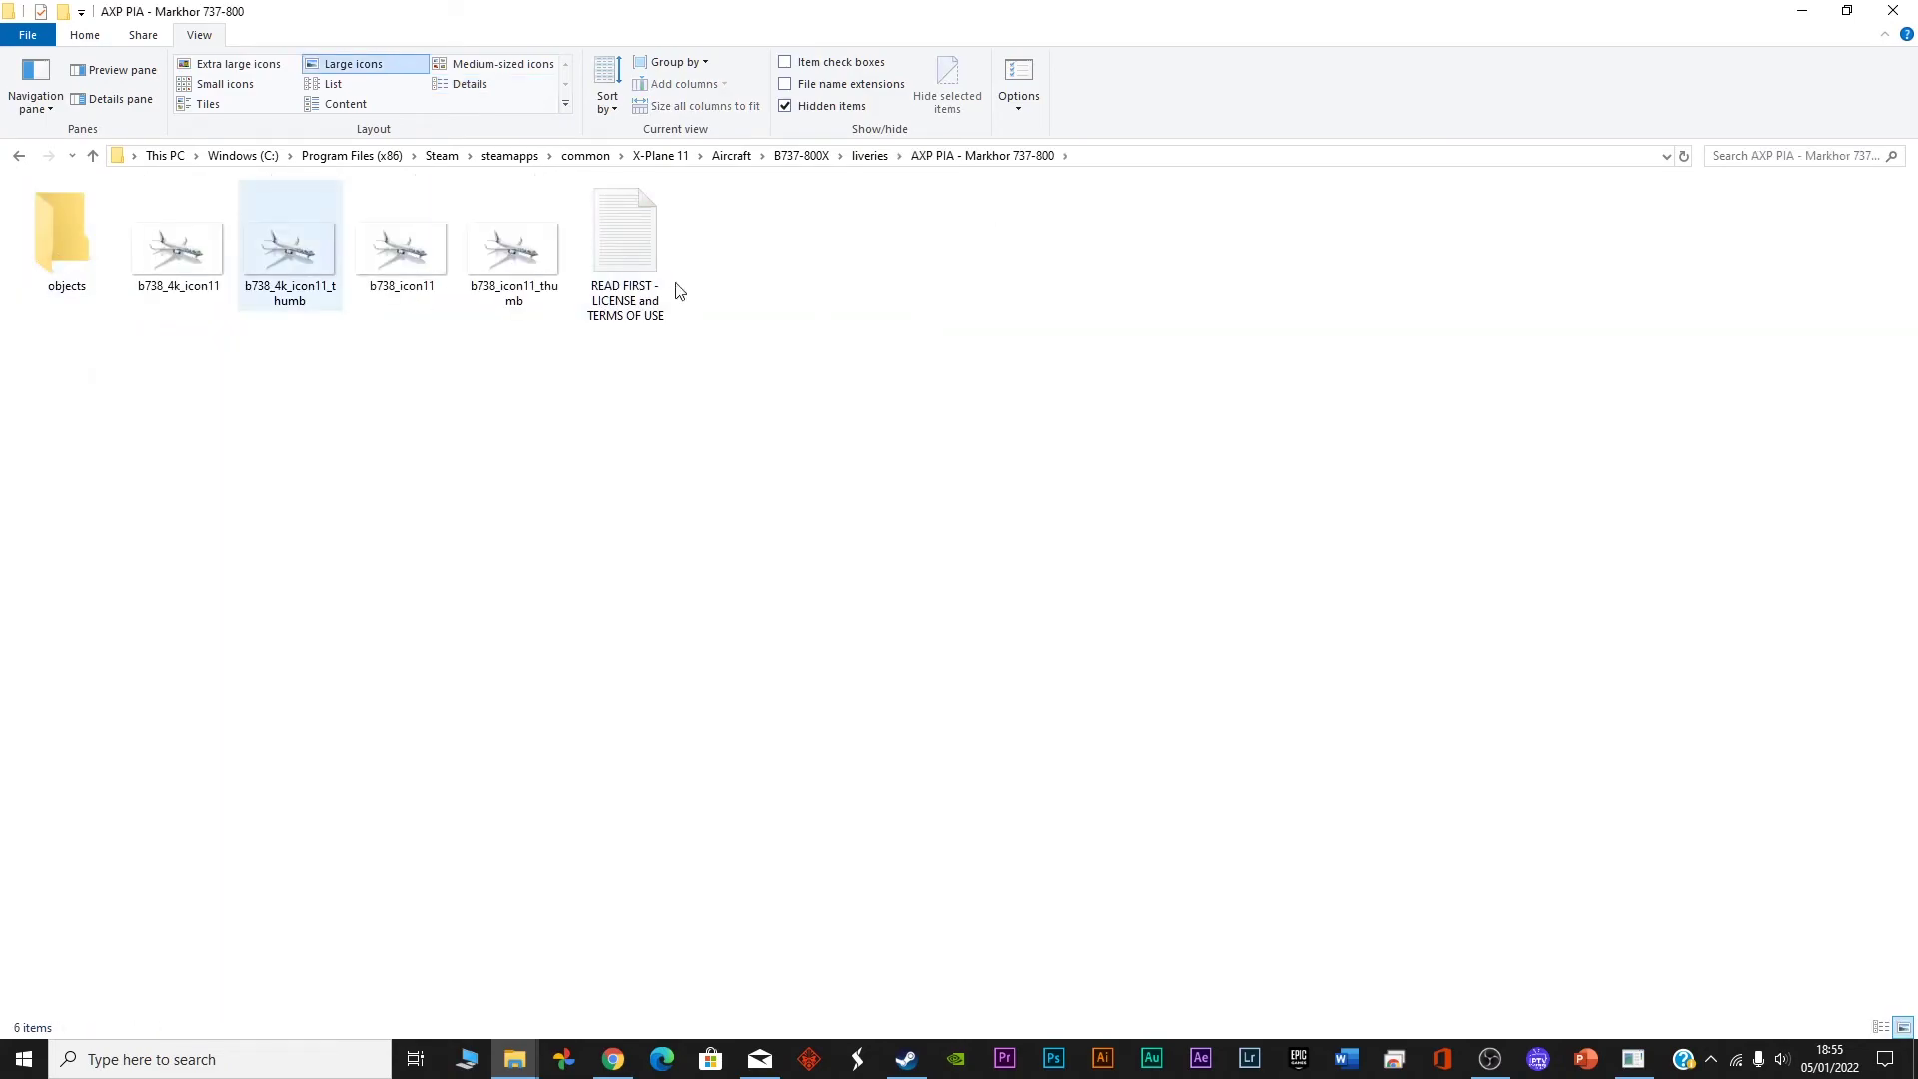
left_click(22, 158)
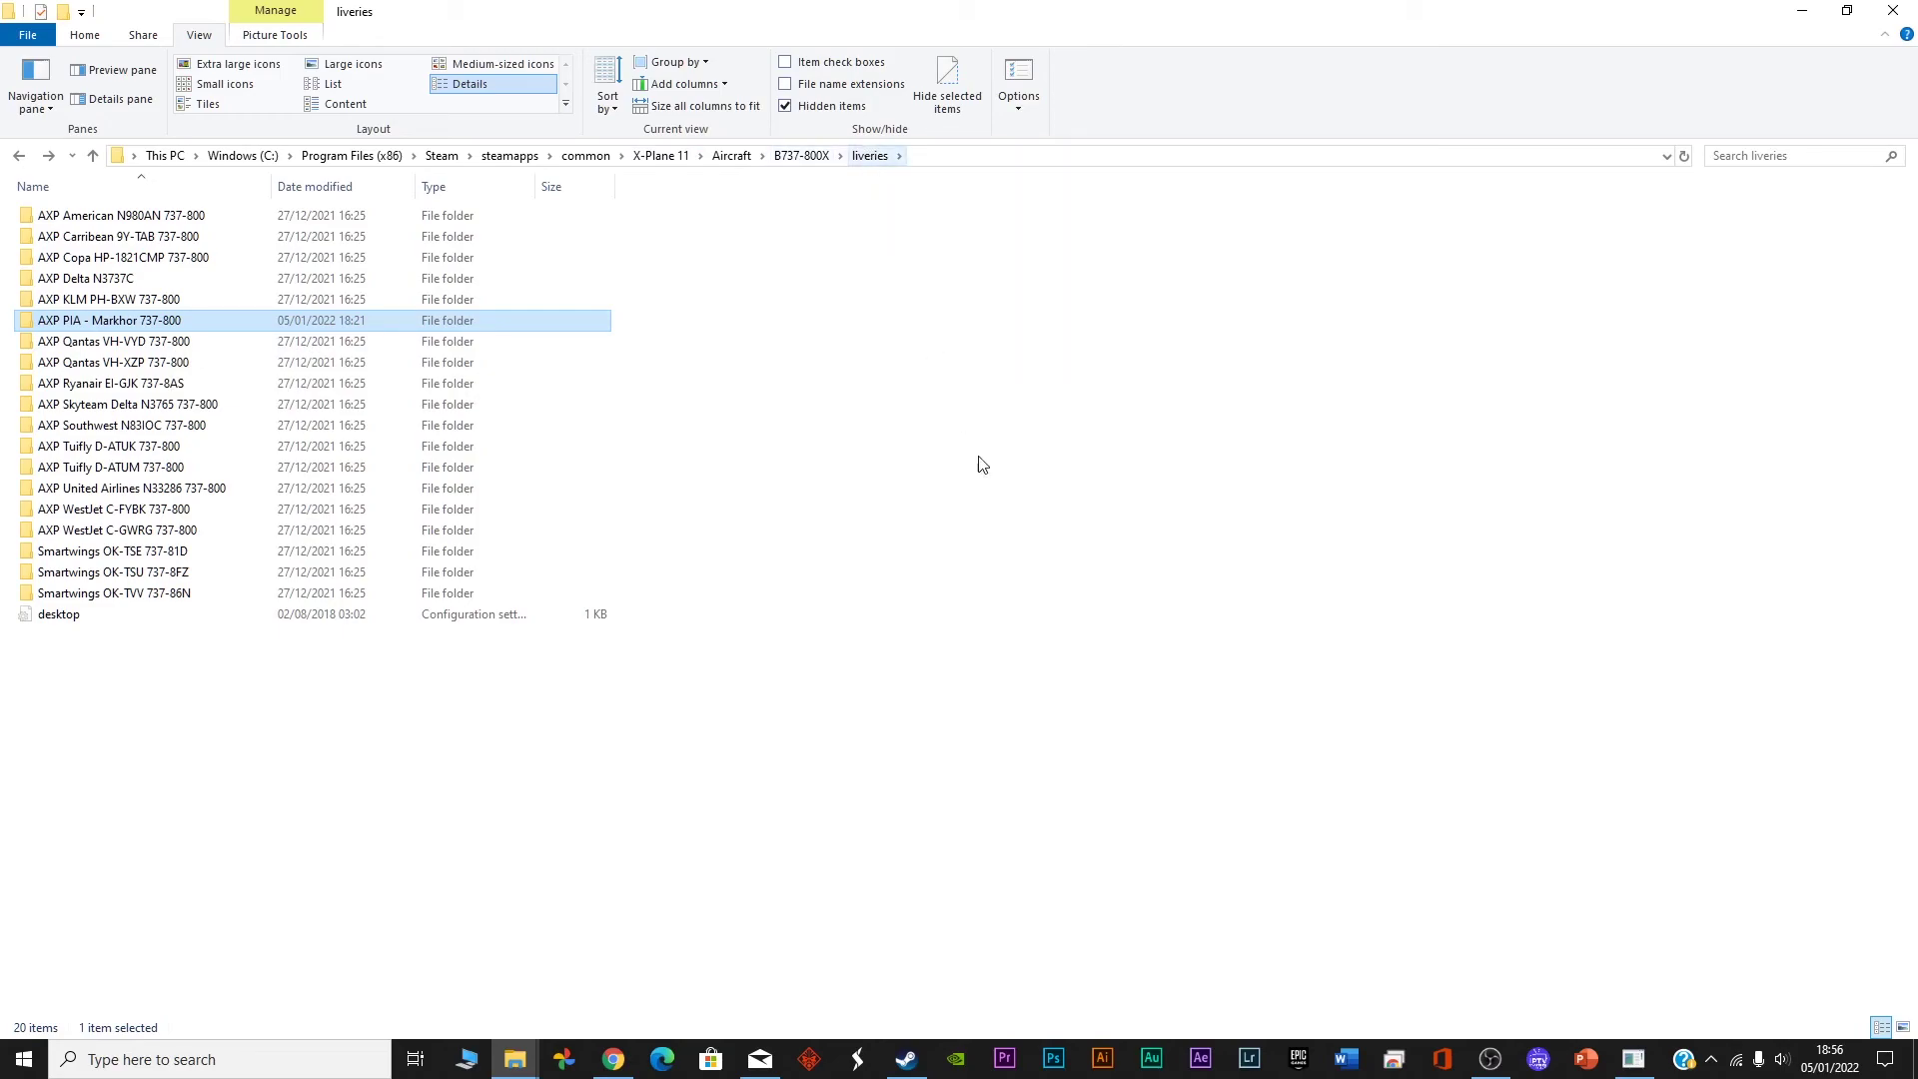
Step: Switch back to the X-Plane 11 window showing the parked 737 cockpit and tug
key("alt+Tab")
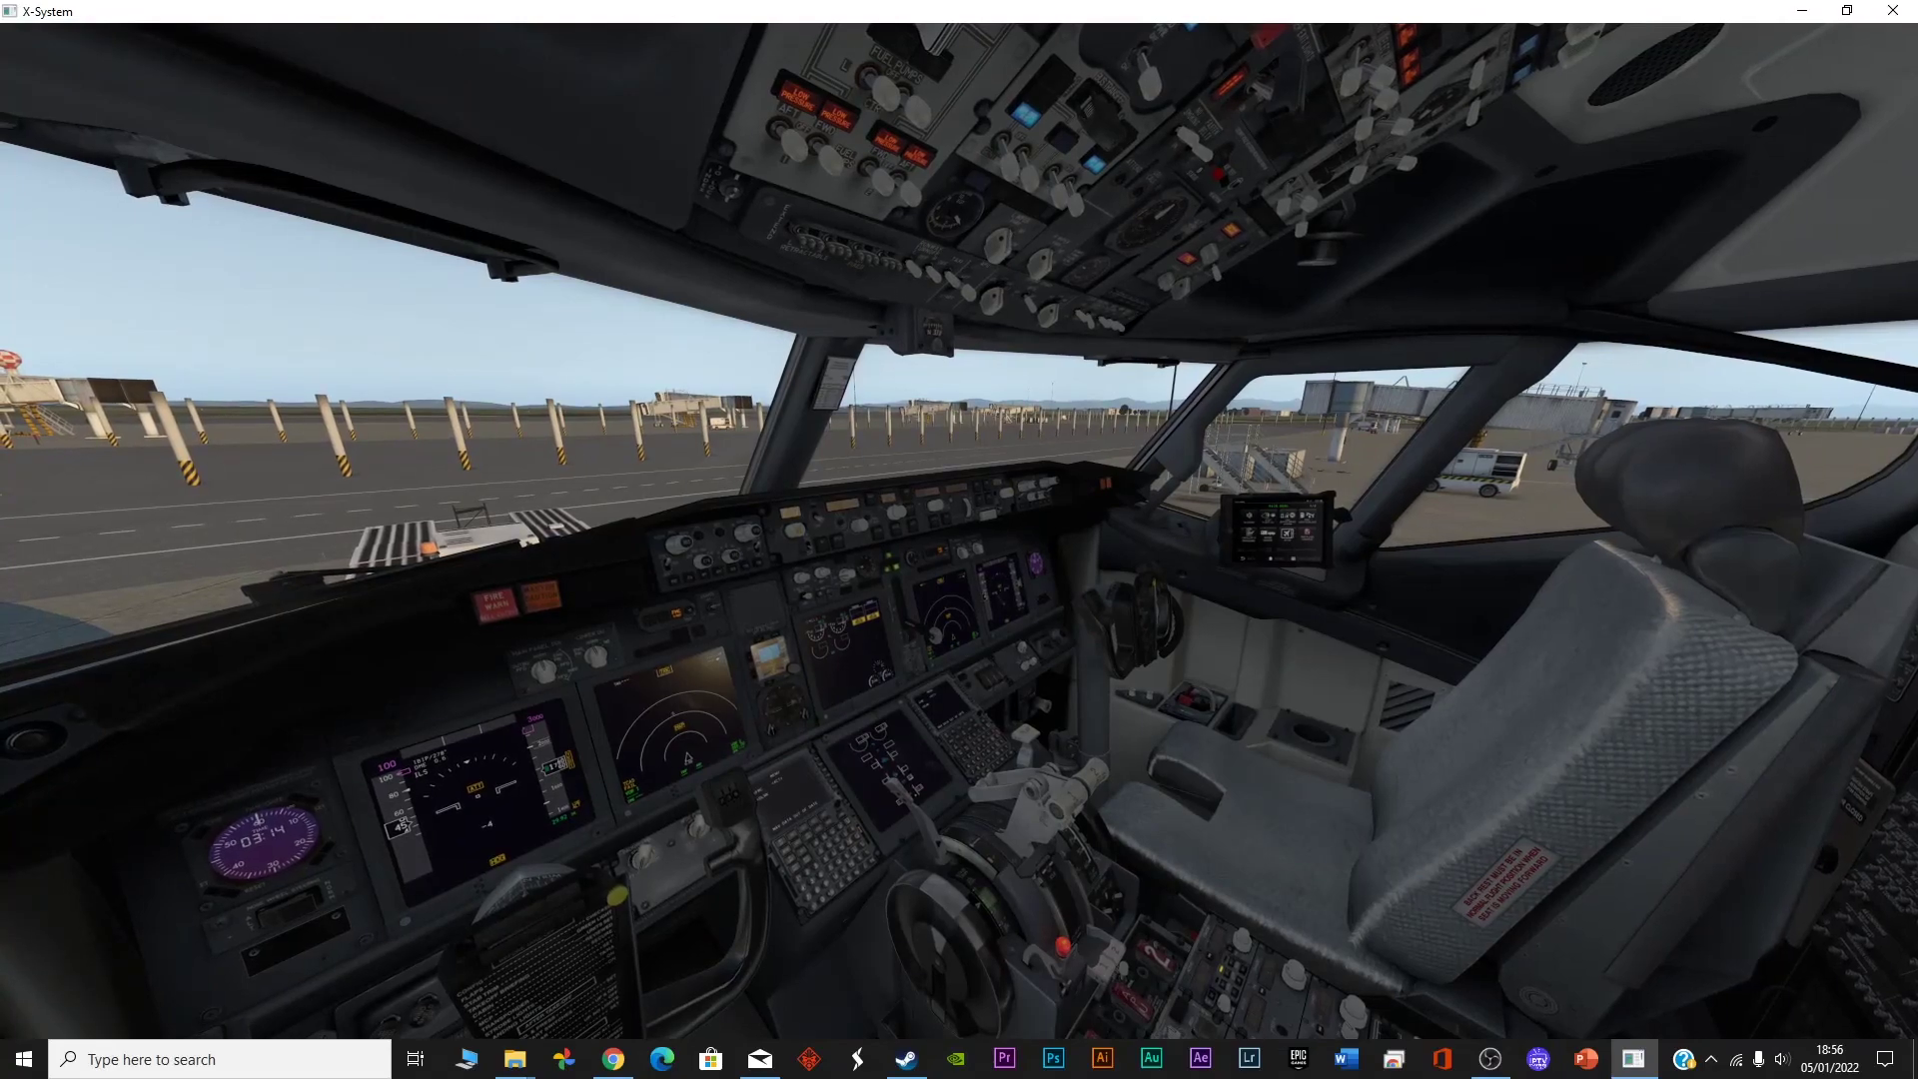
left_click(1379, 784)
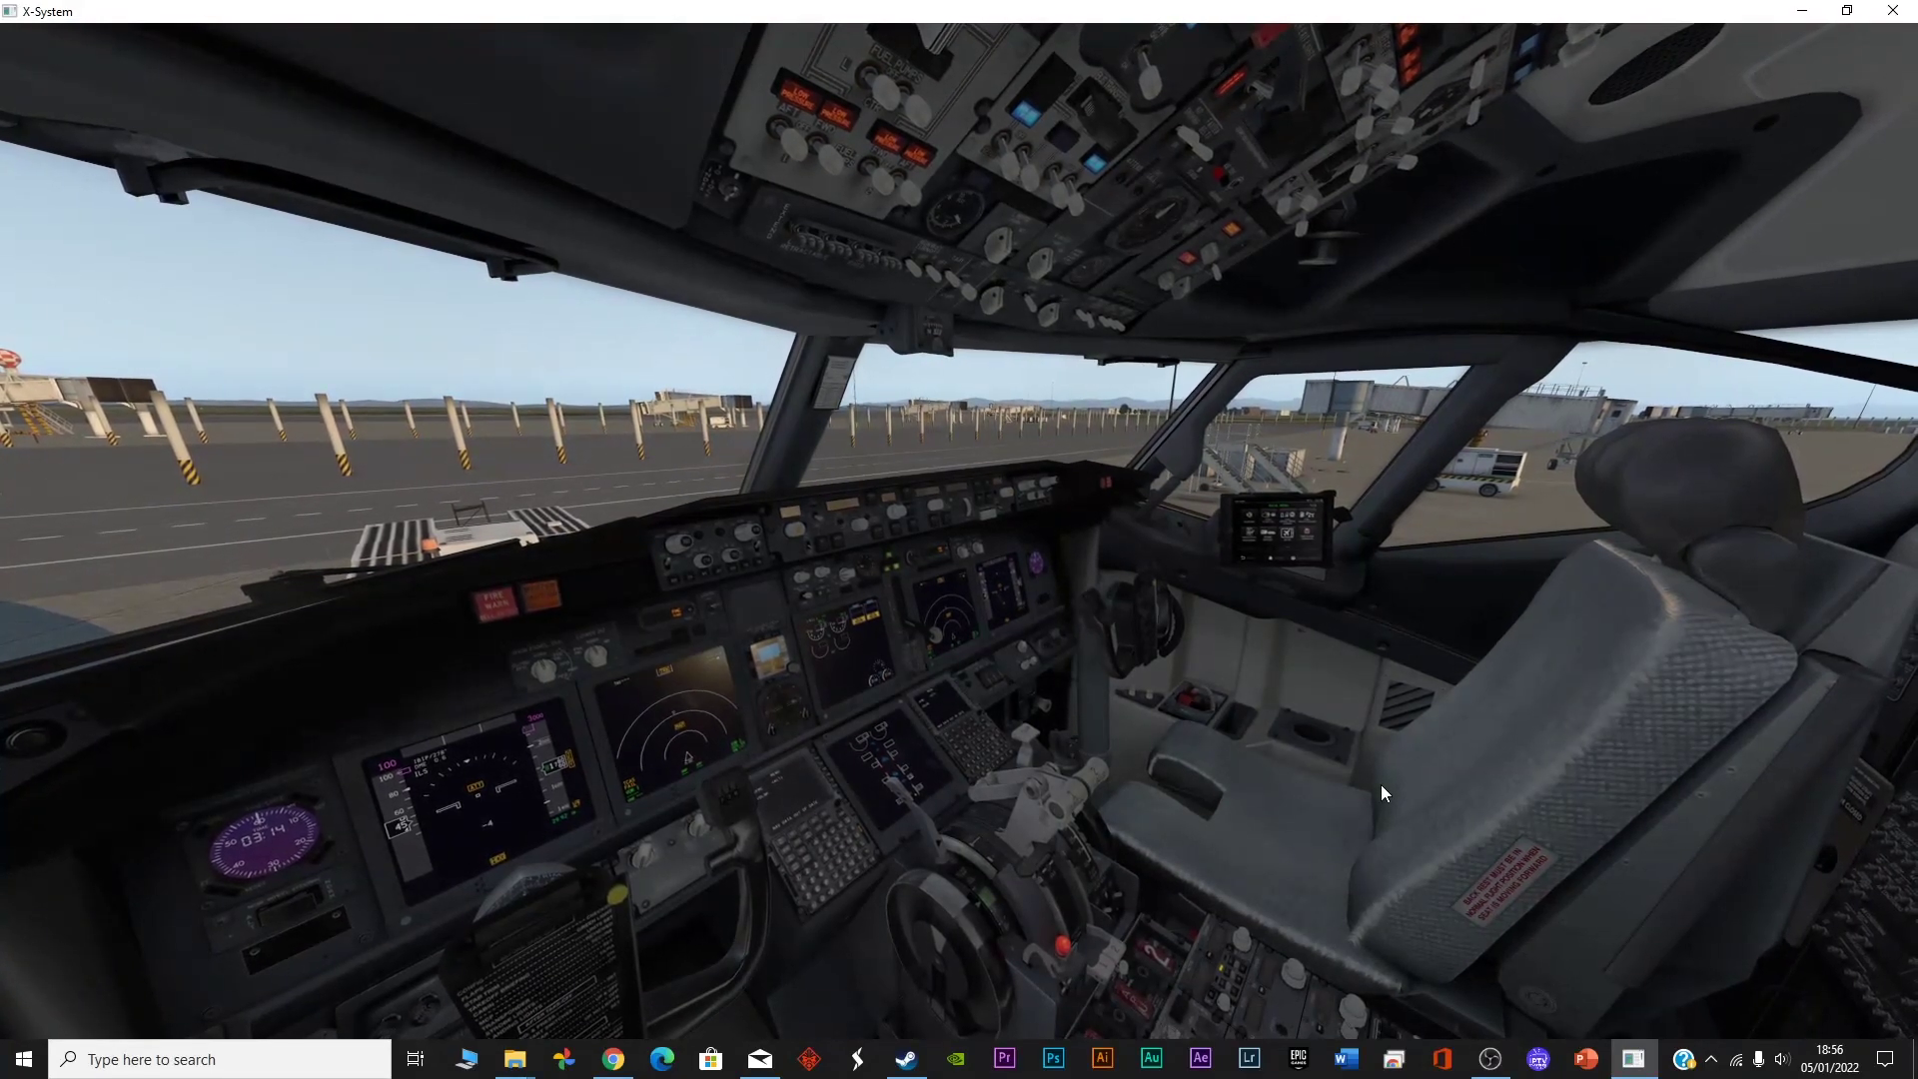